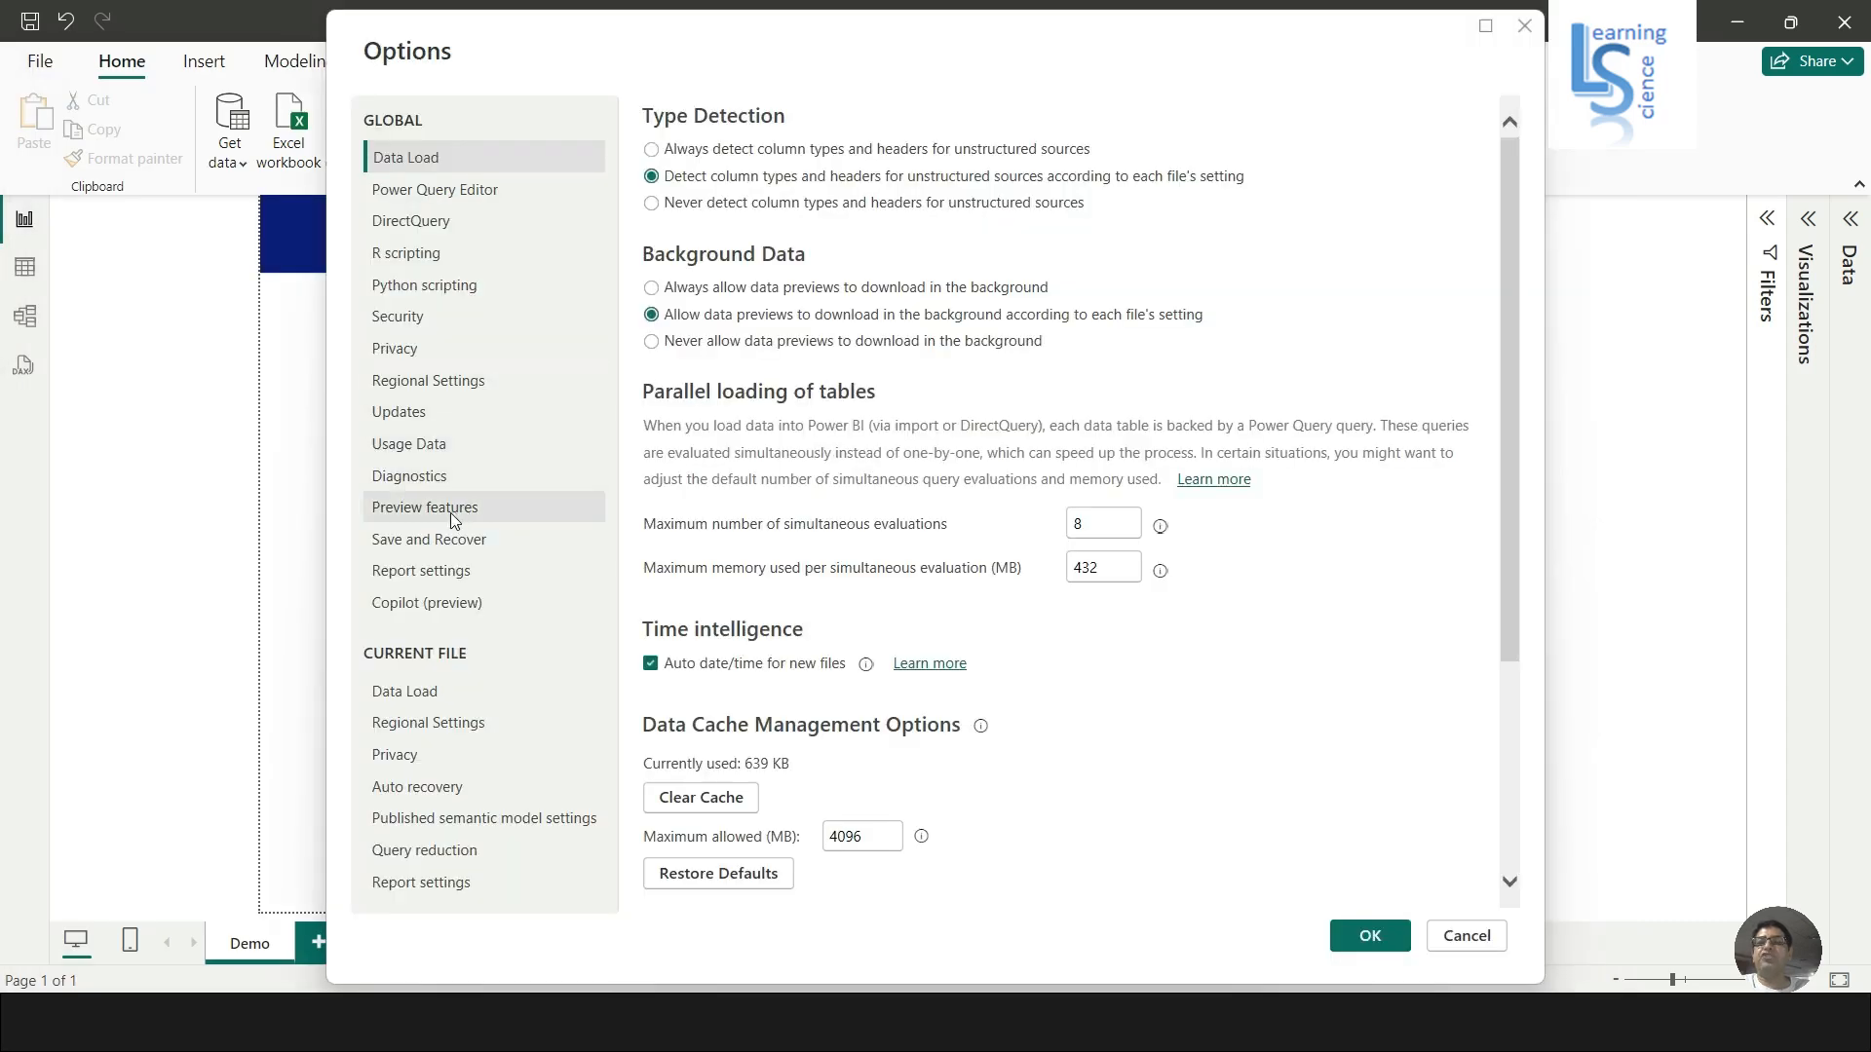
Review the preview features in the global options down to Visual calculations and close the options without changes.
click(451, 513)
scroll(949, 680, down, 3)
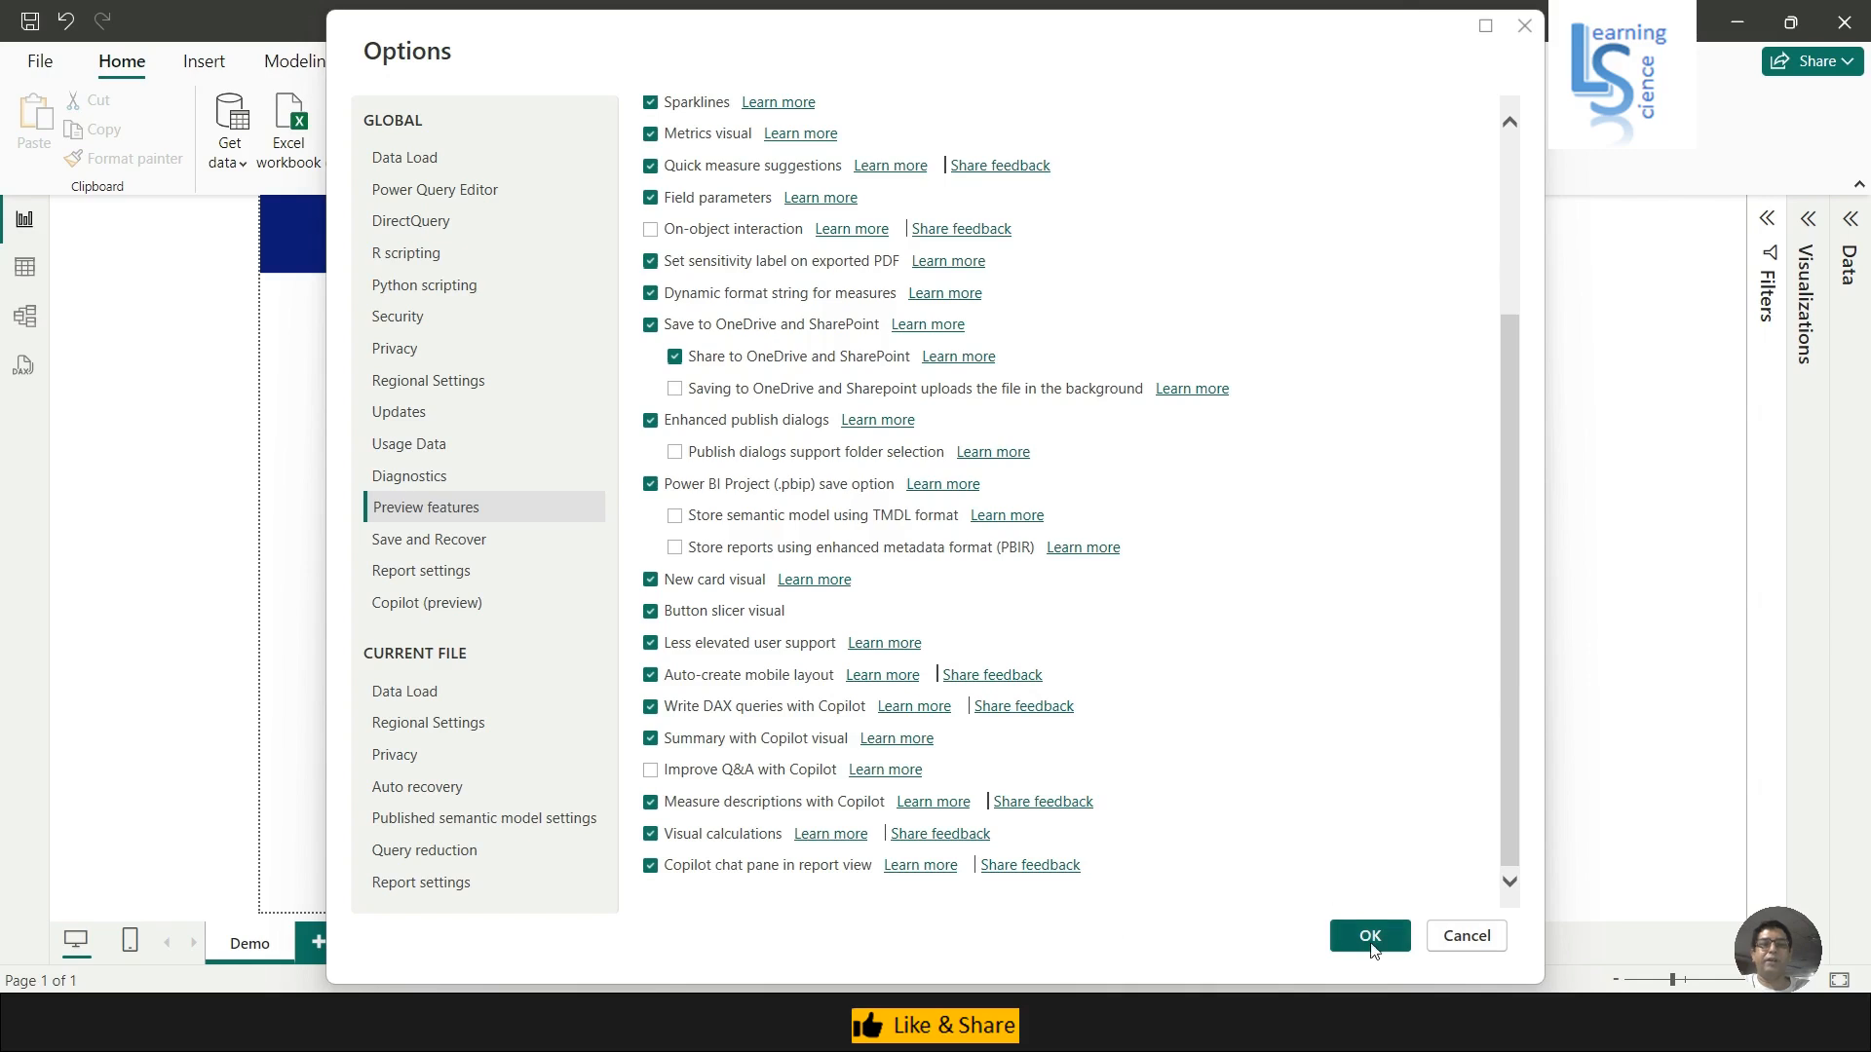
click(1470, 945)
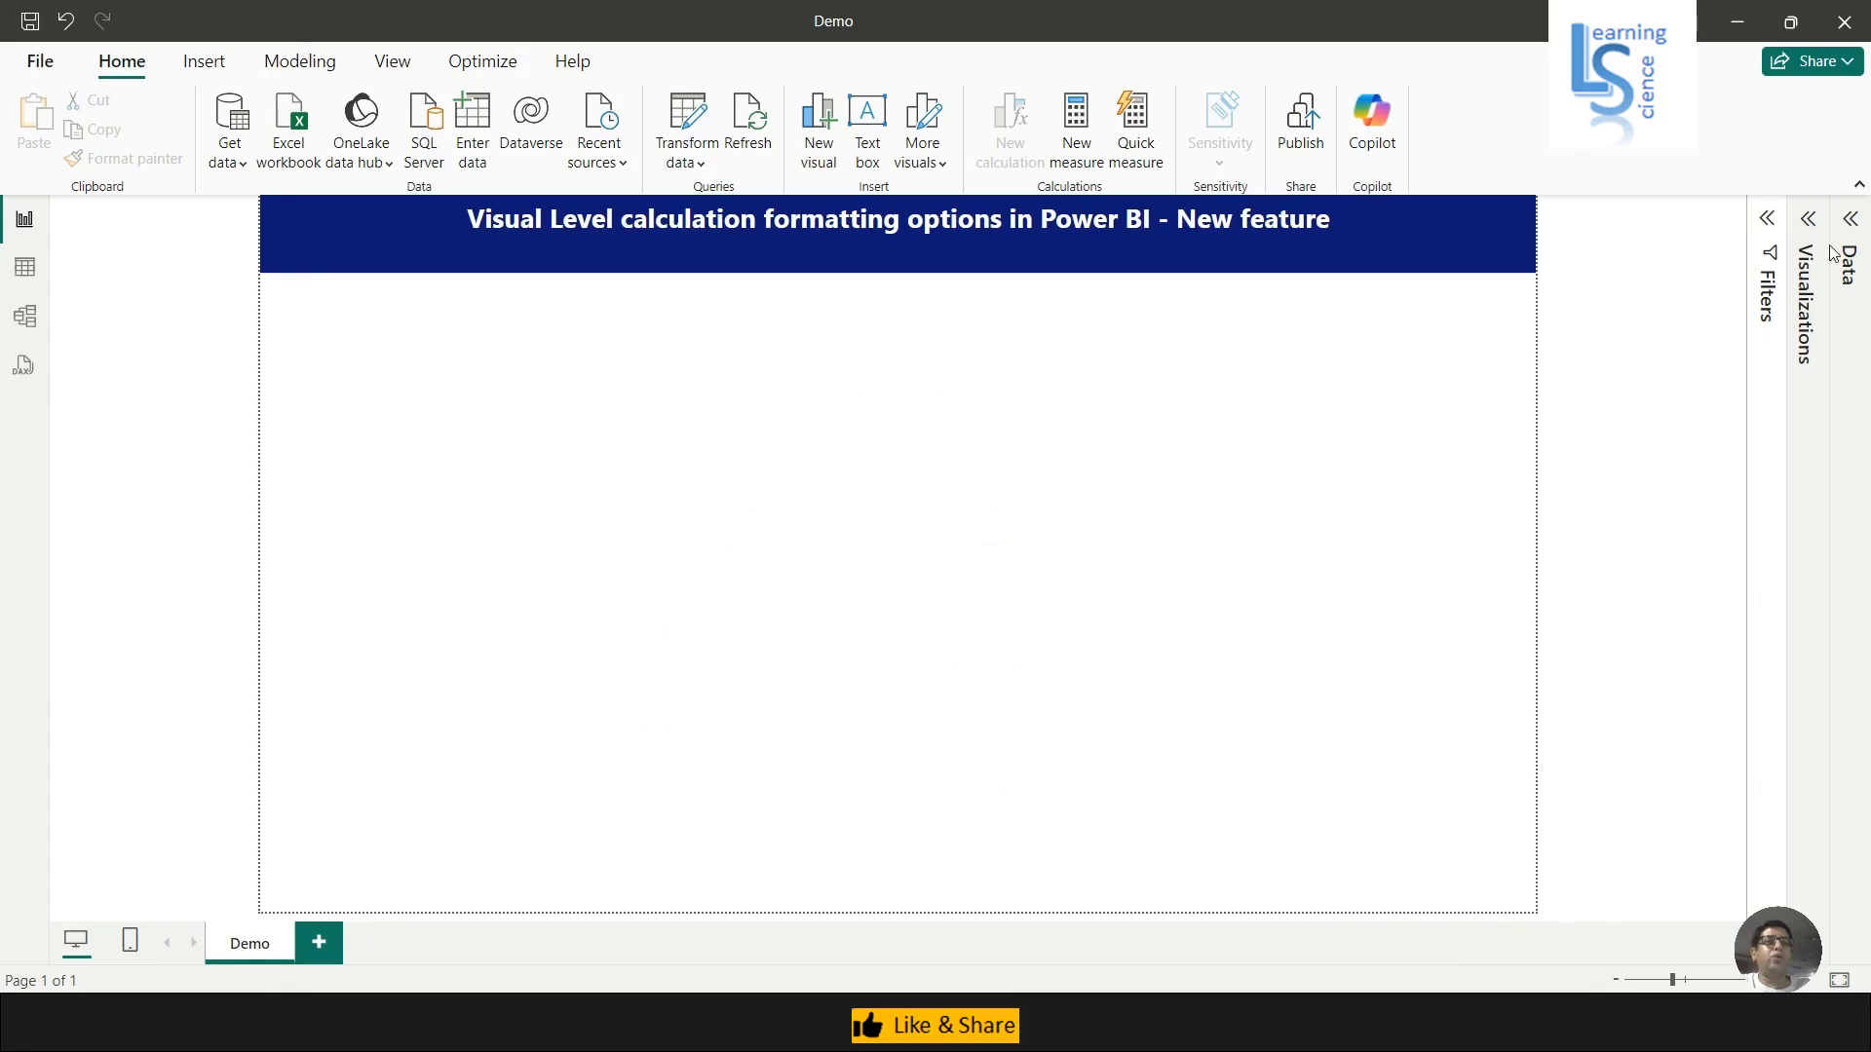
Add a clustered column chart, enlarge its height, narrow it and place it just below the title banner near the page's left edge.
click(1810, 223)
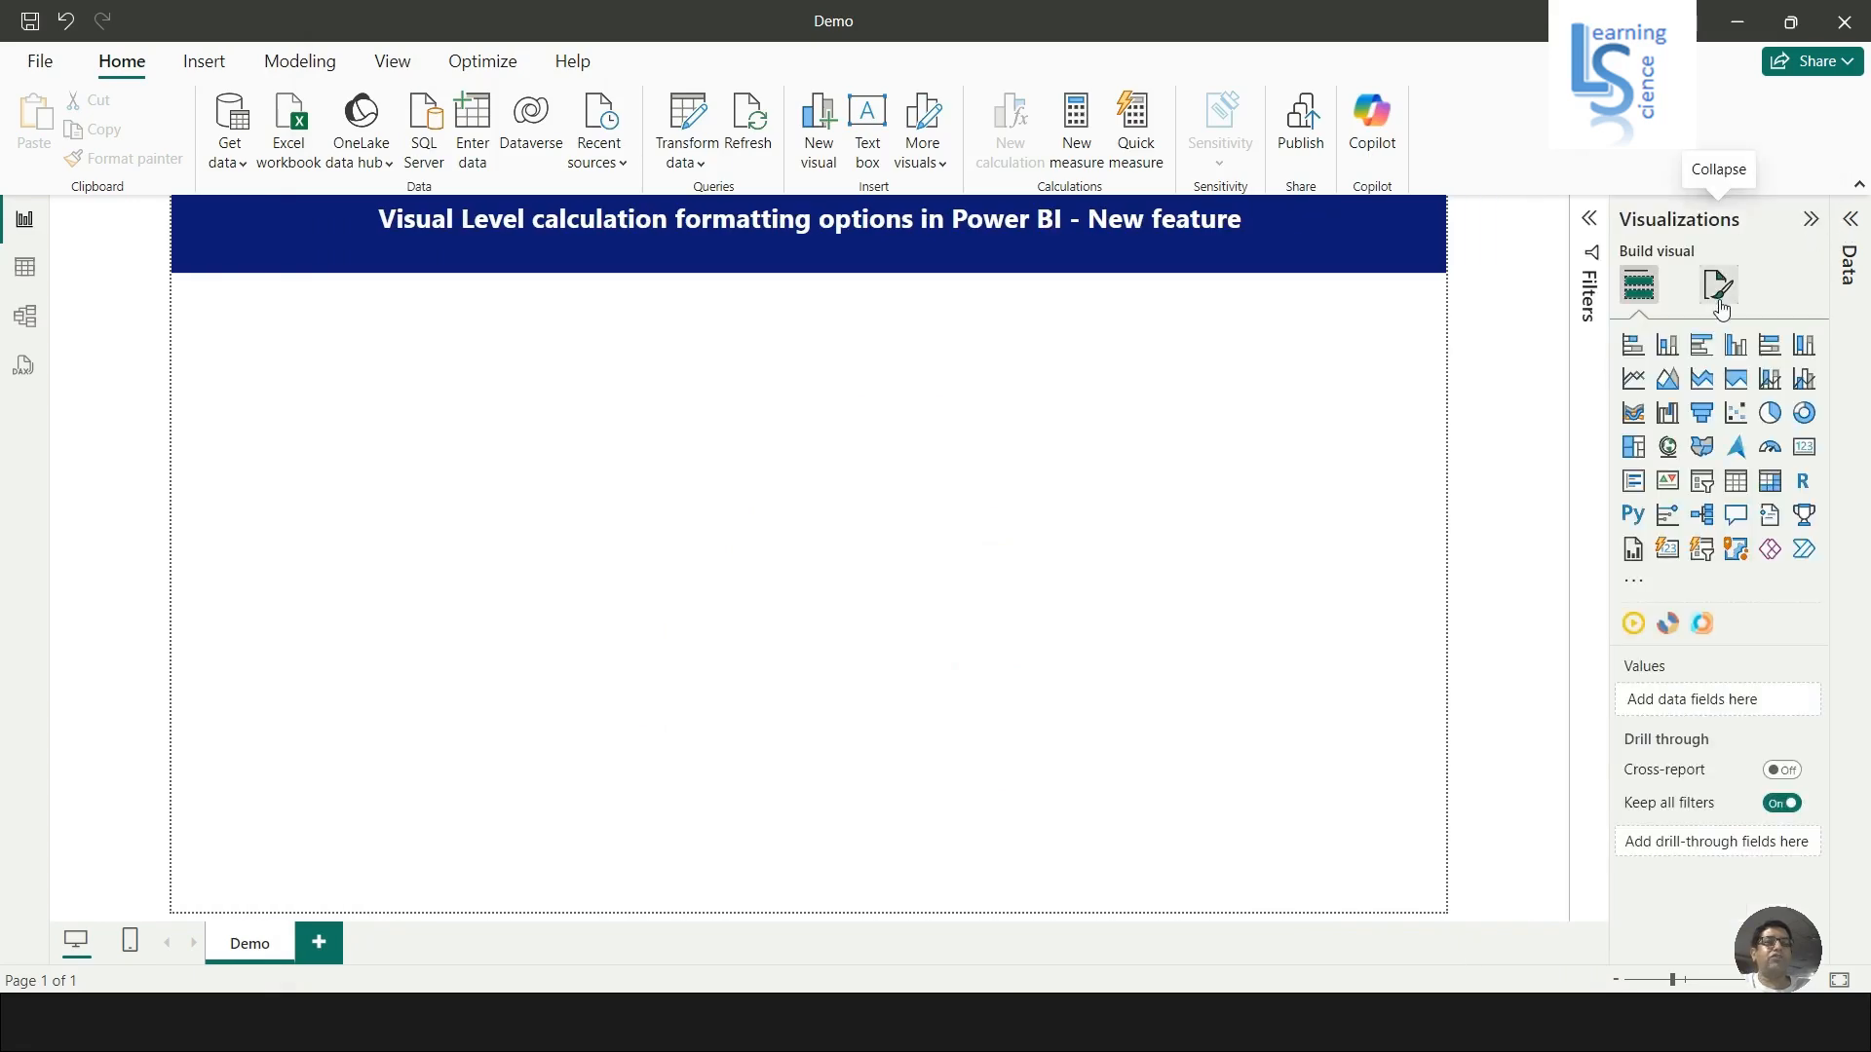
click(1737, 347)
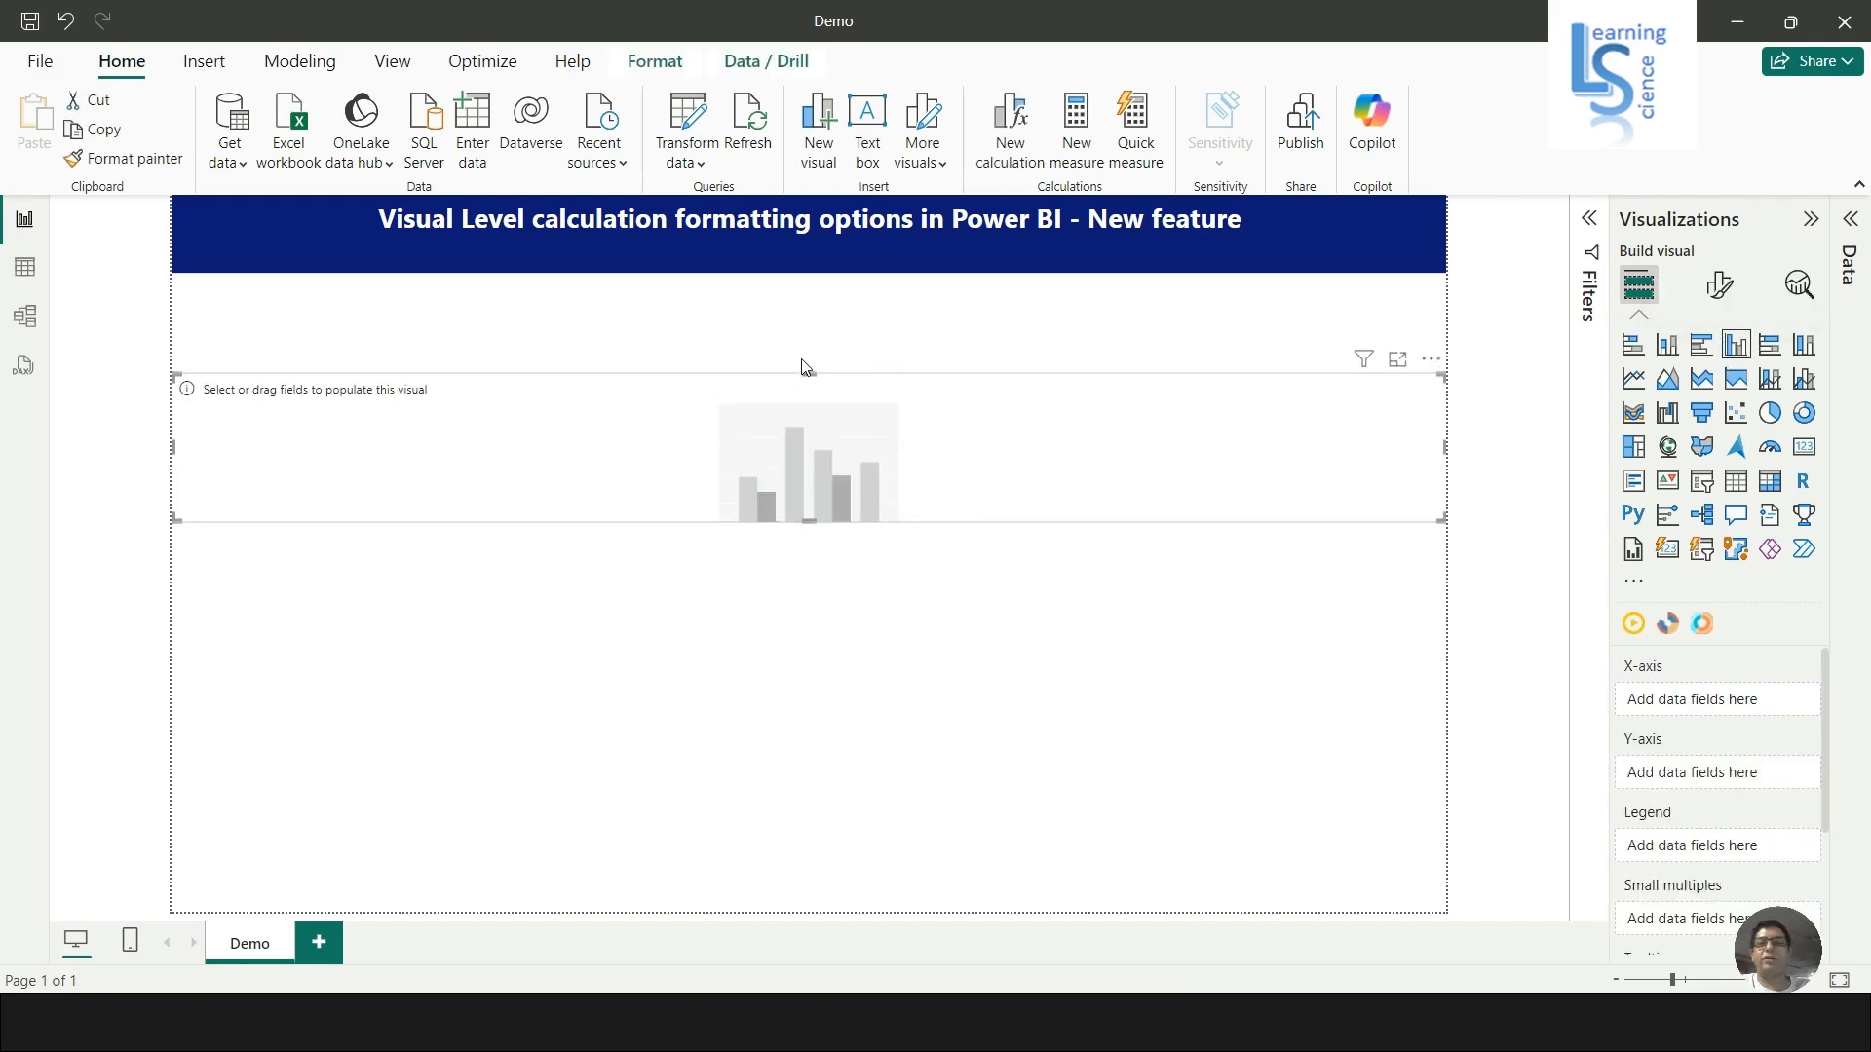
drag(809, 377, 821, 294)
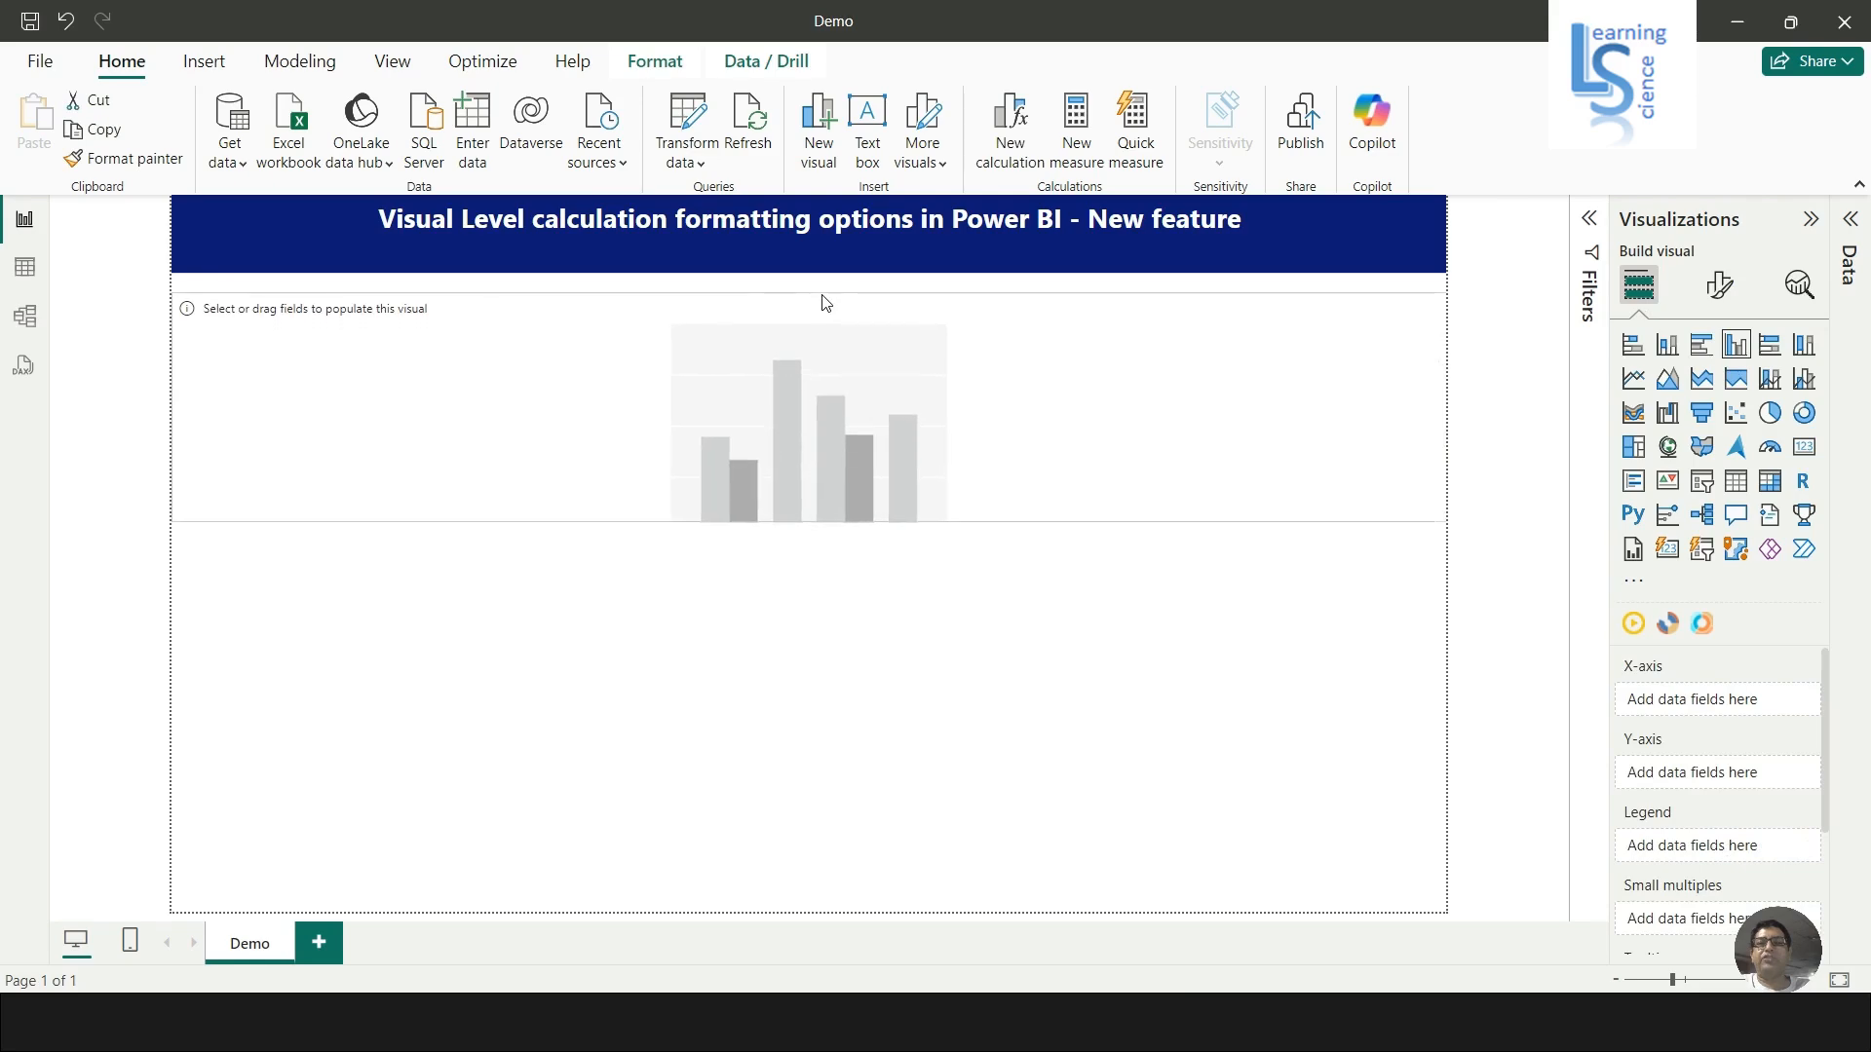
drag(809, 522, 850, 577)
drag(1446, 435, 554, 405)
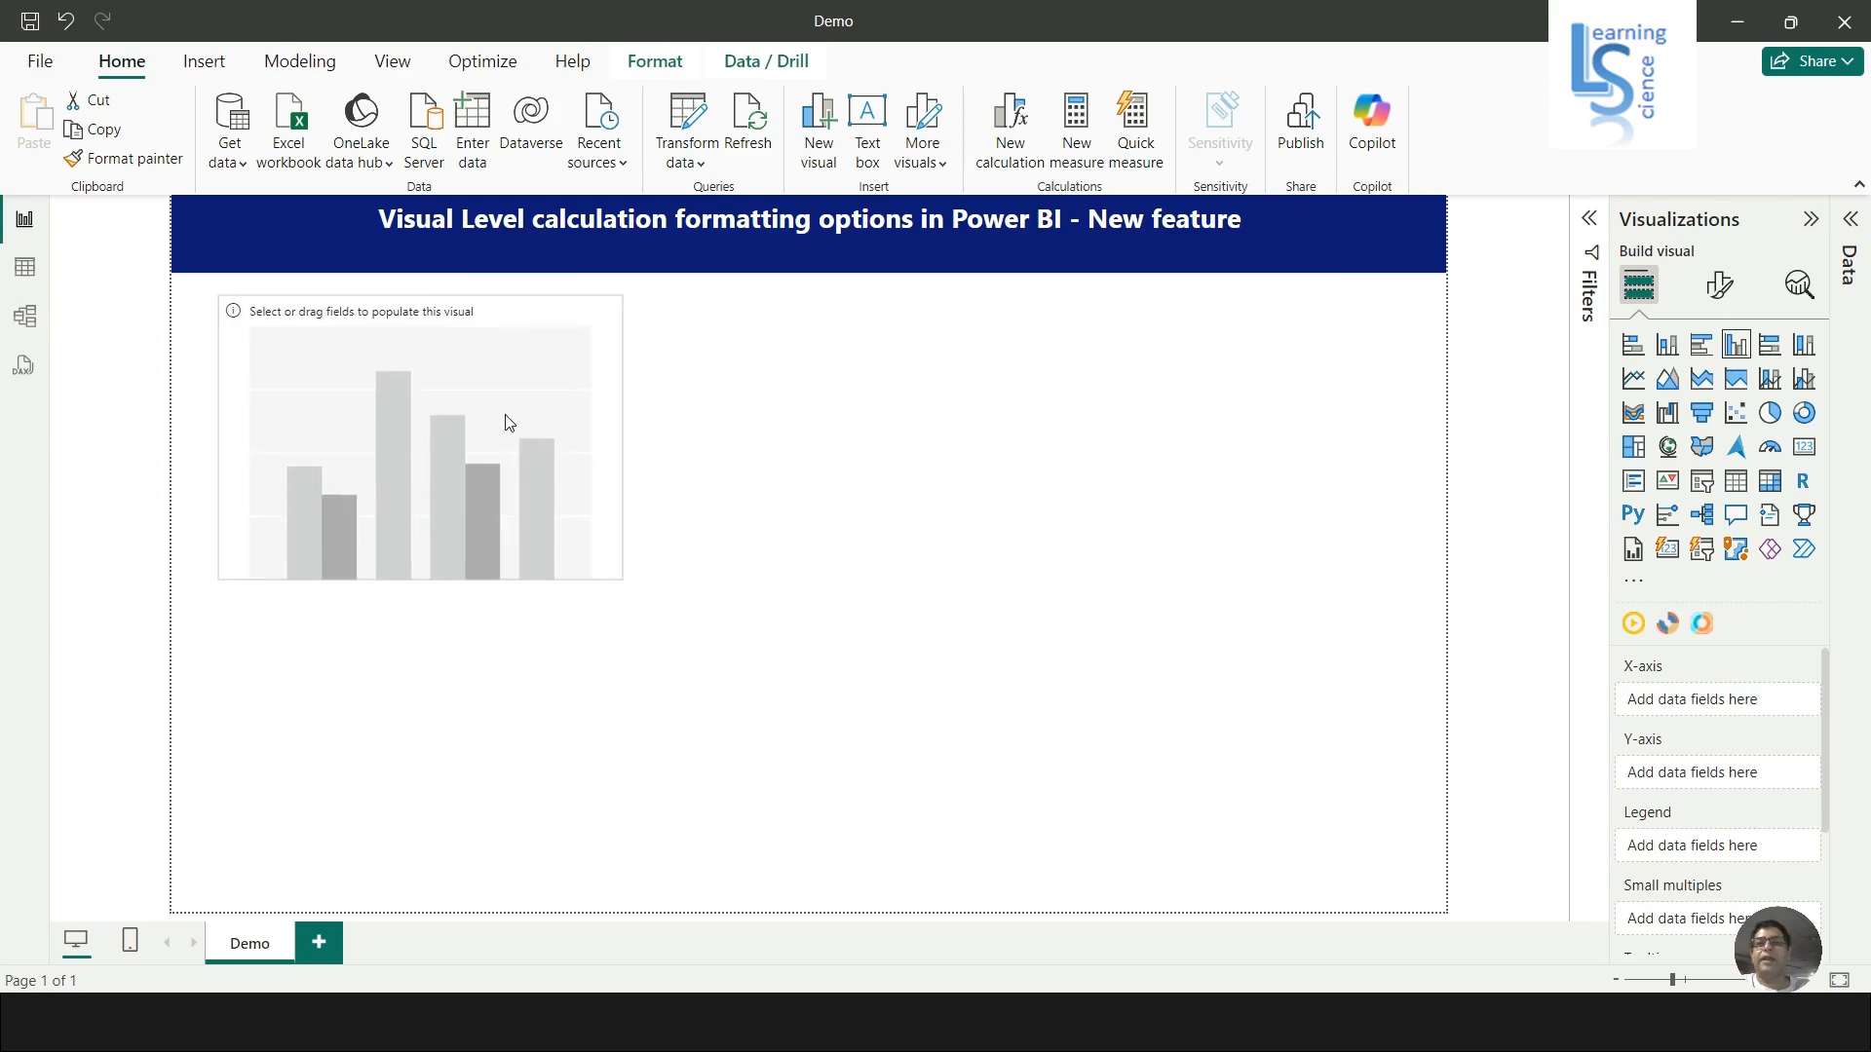
Put Business Segment from the Order table on the chart's X-axis and UnitPrice and ListPrice on its Y-axis.
click(1850, 224)
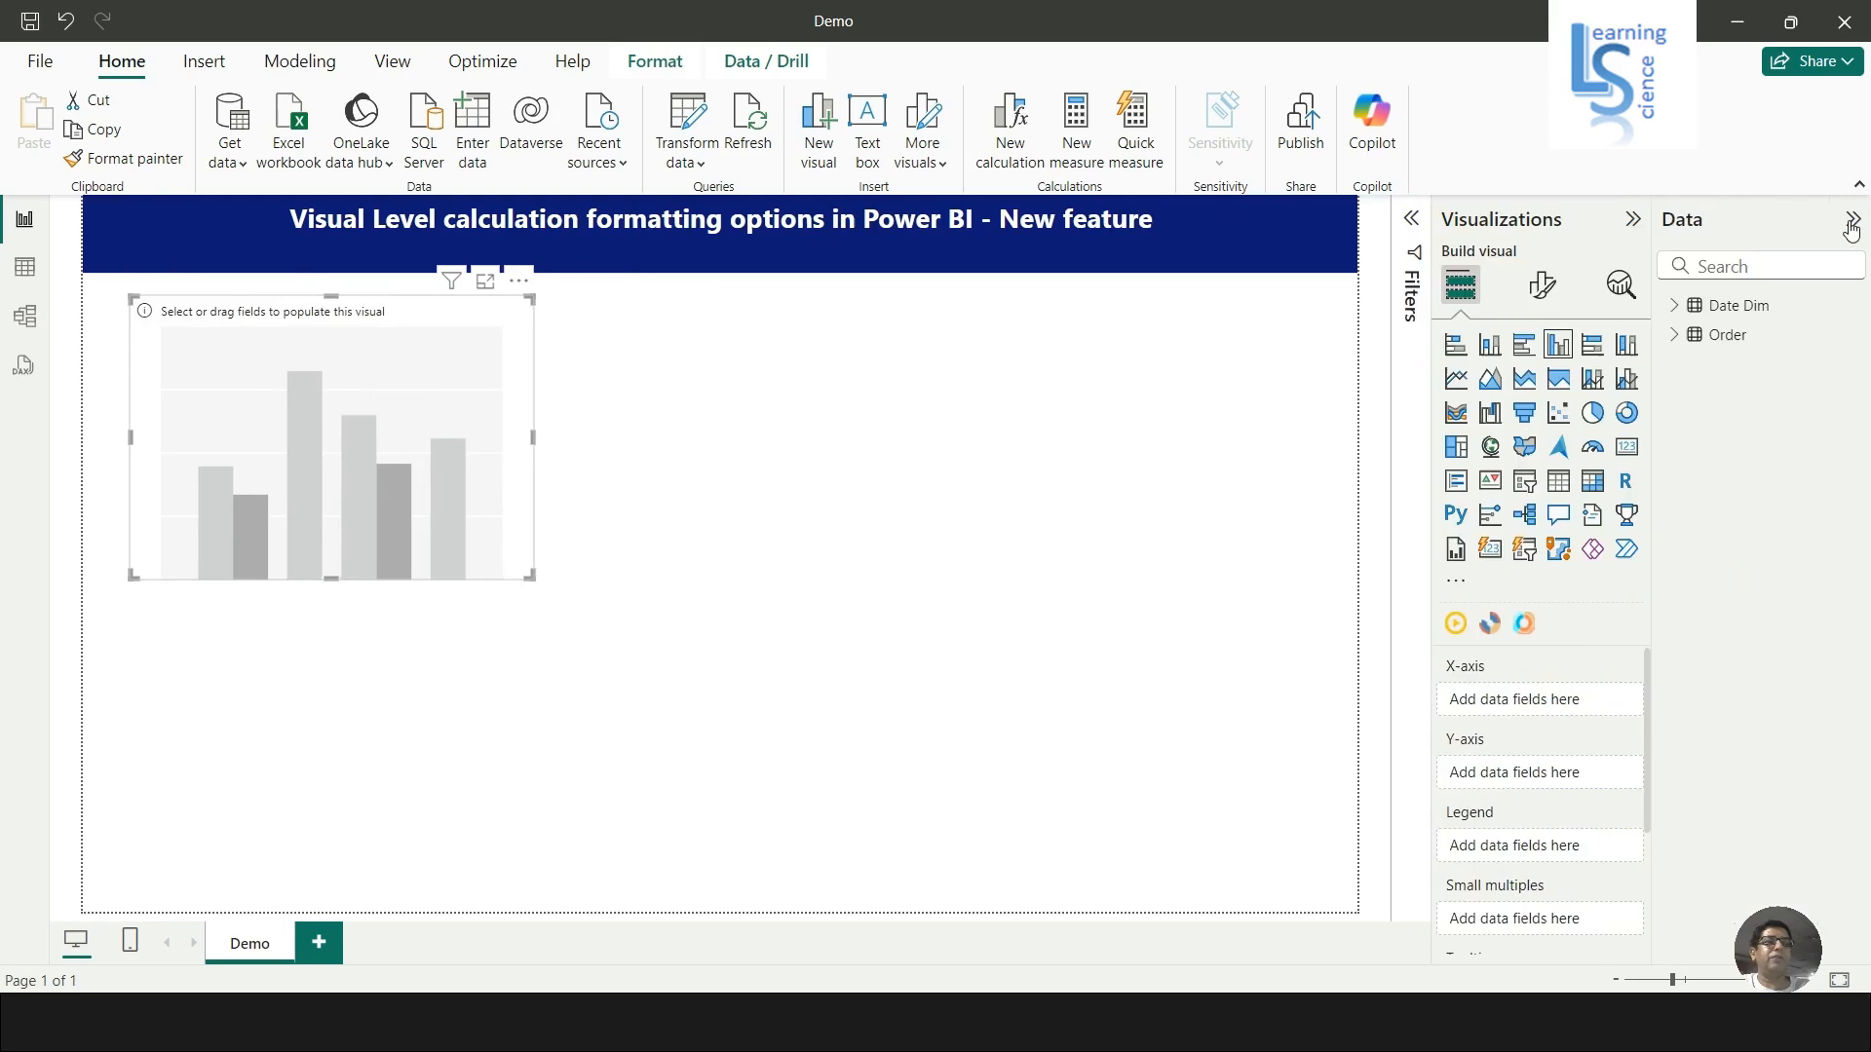
click(1677, 337)
drag(1783, 366, 1543, 709)
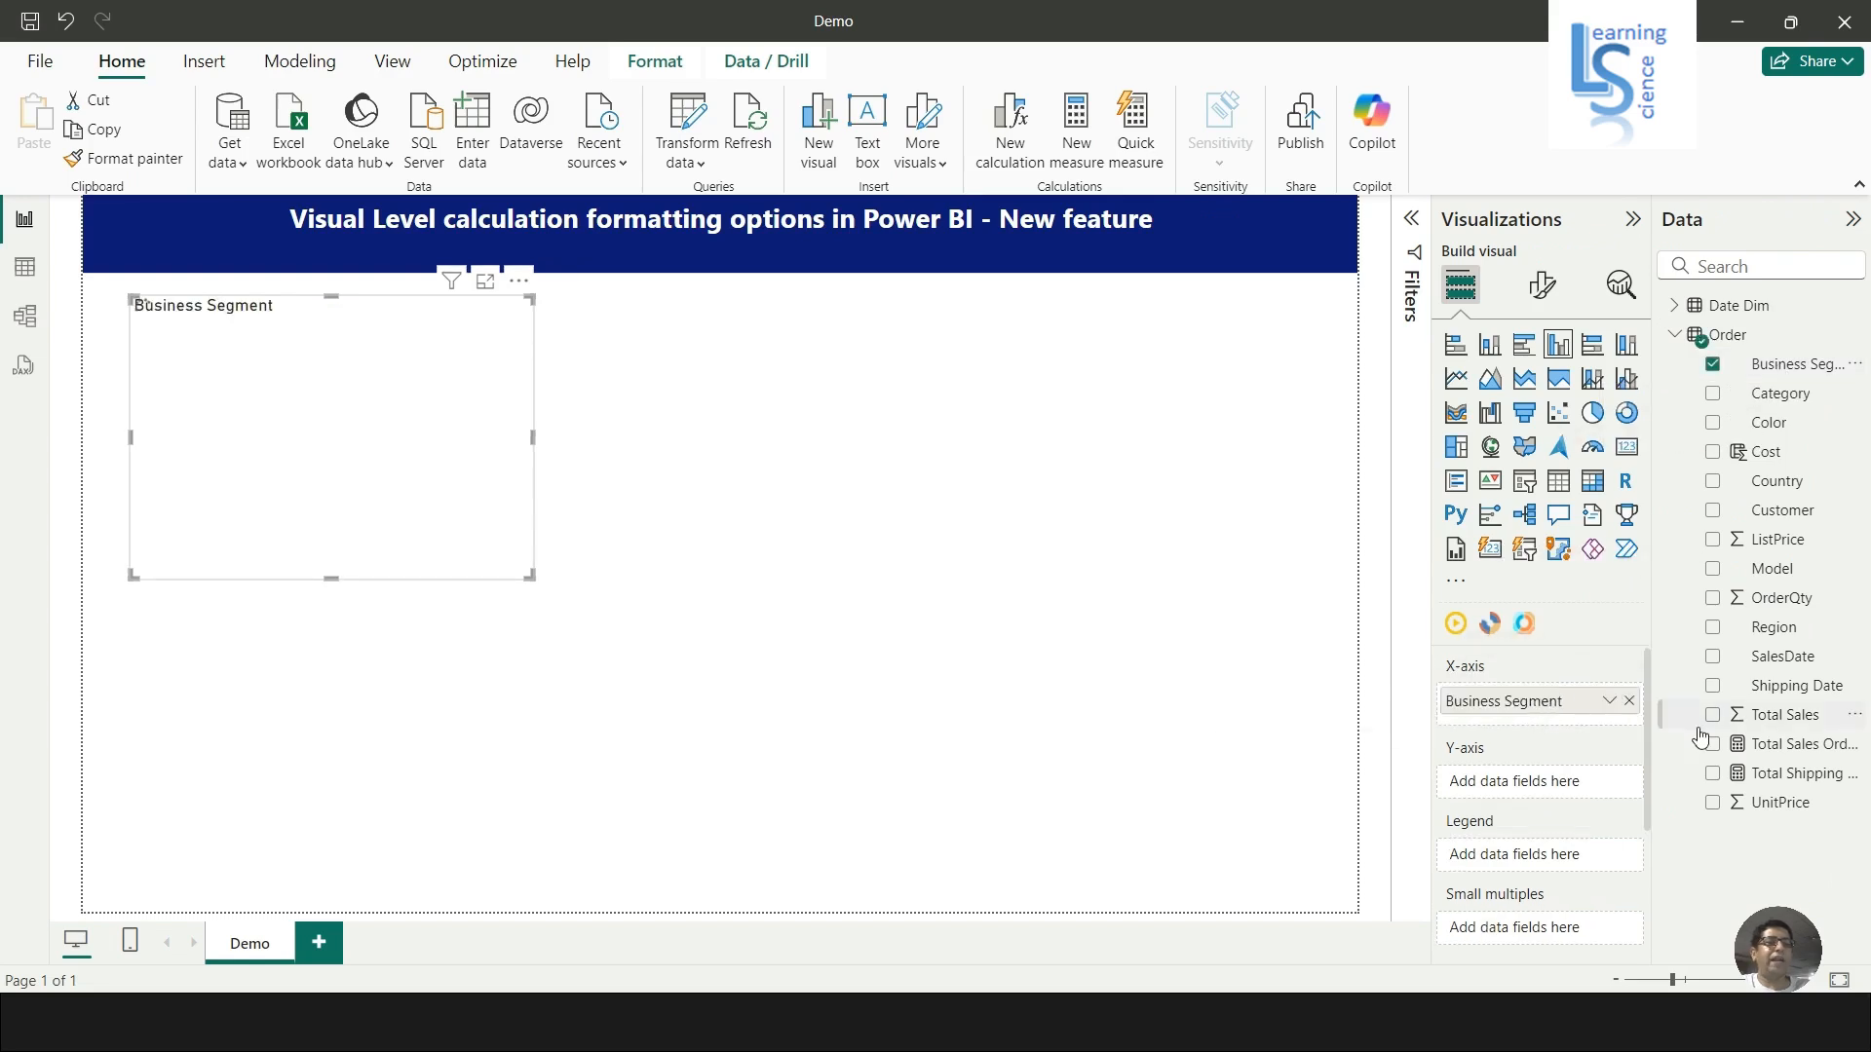
drag(1789, 809, 1559, 789)
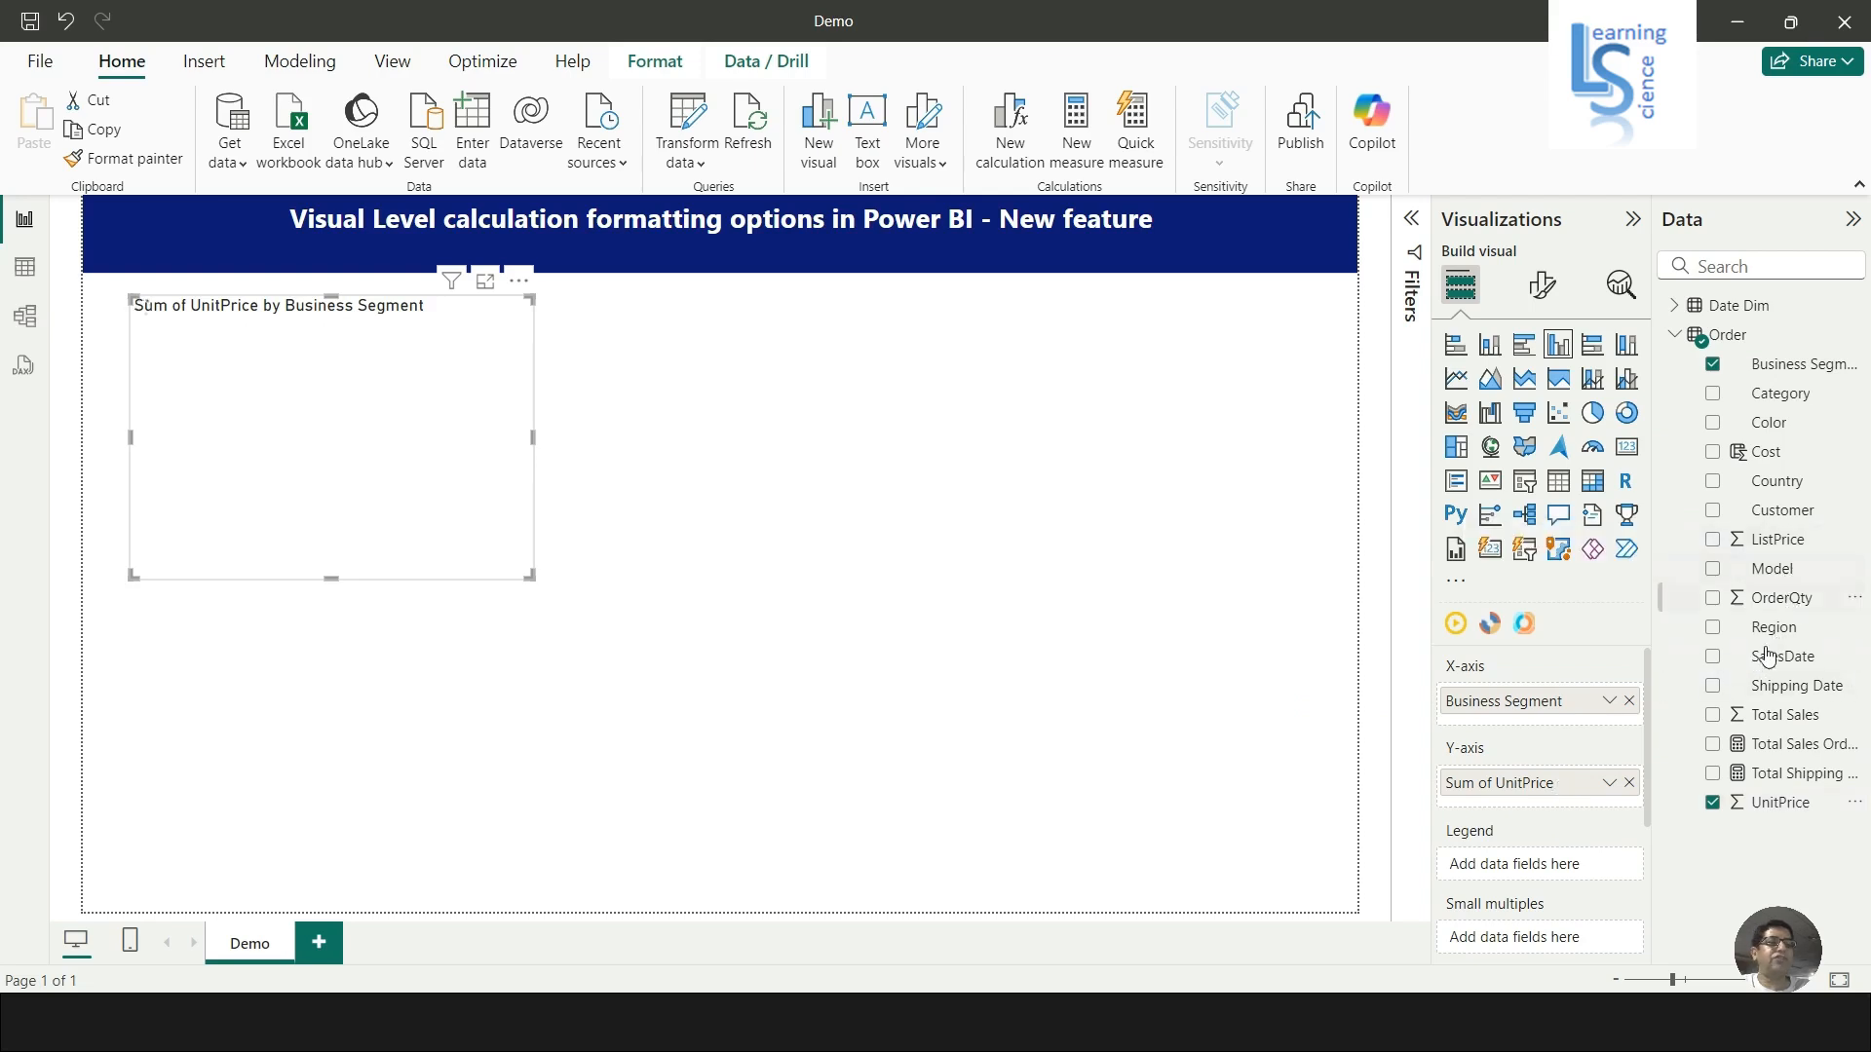
drag(1780, 546, 1552, 801)
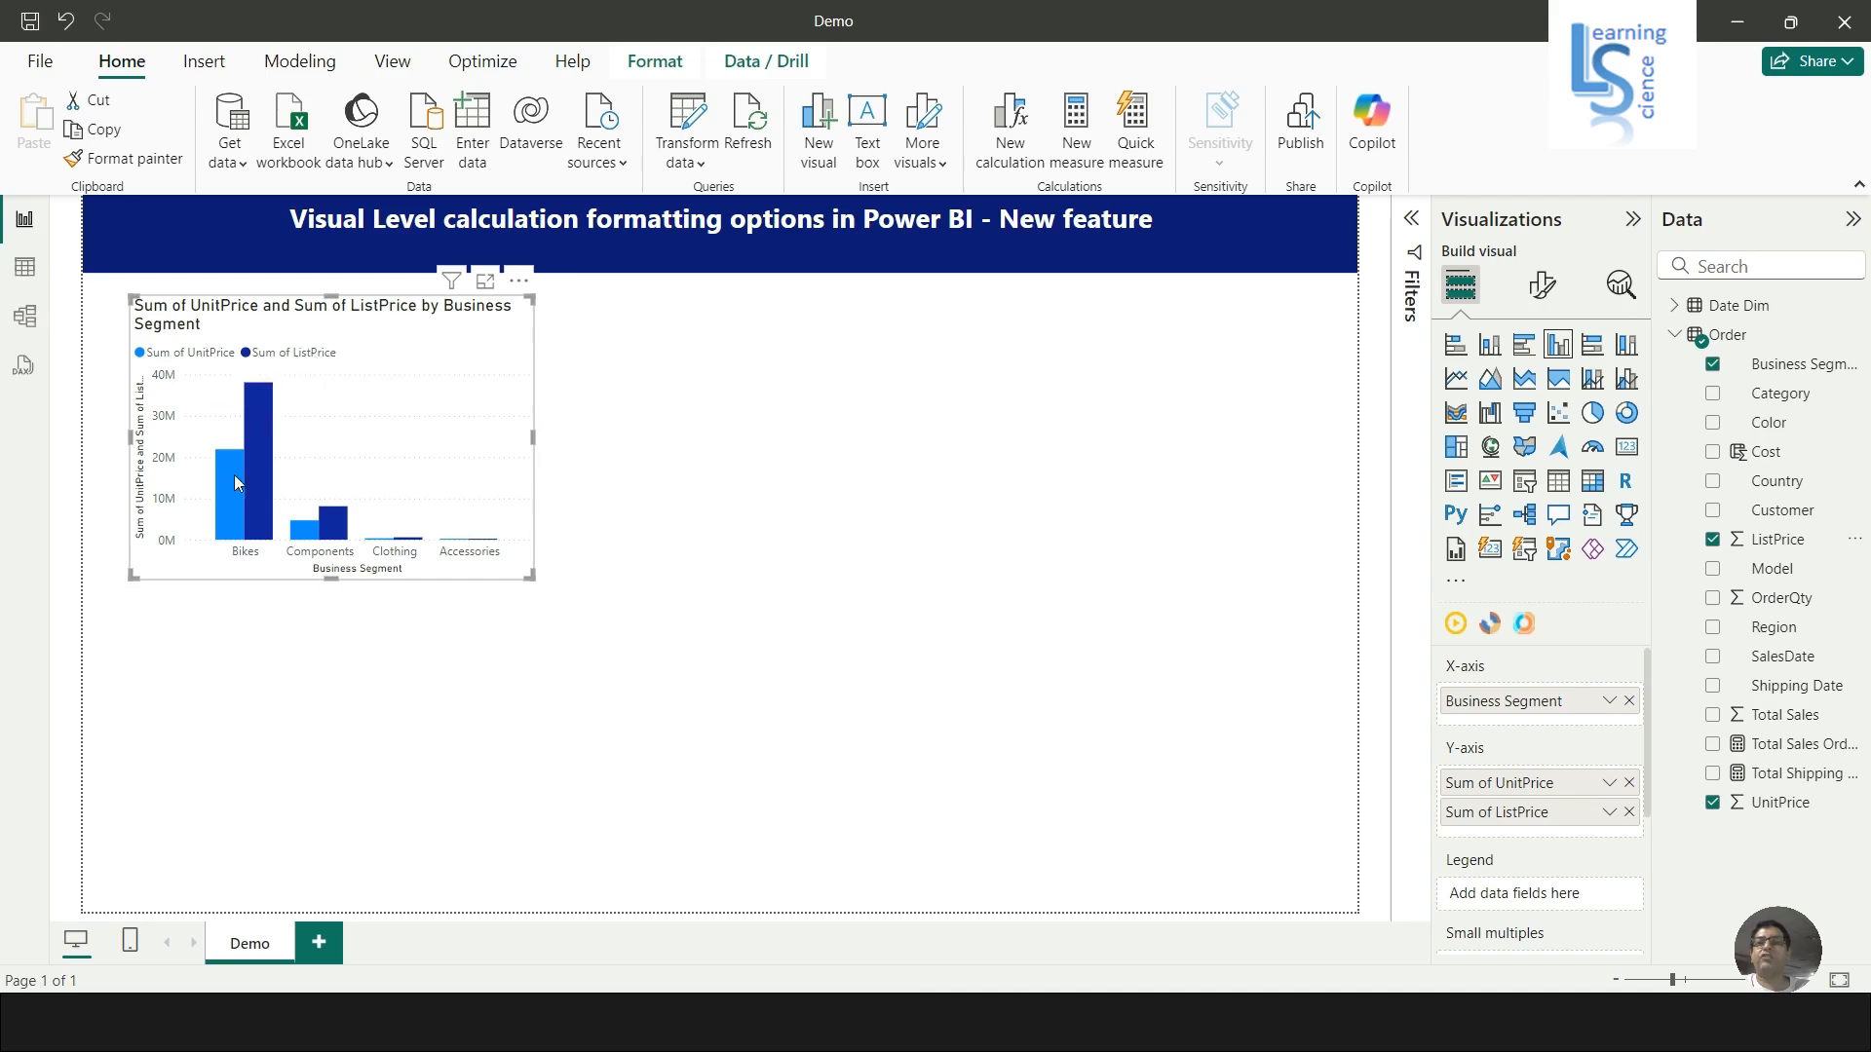
Start a new visual calculation on the column chart and collapse the Data and Visualizations panes.
mouse_move(272, 454)
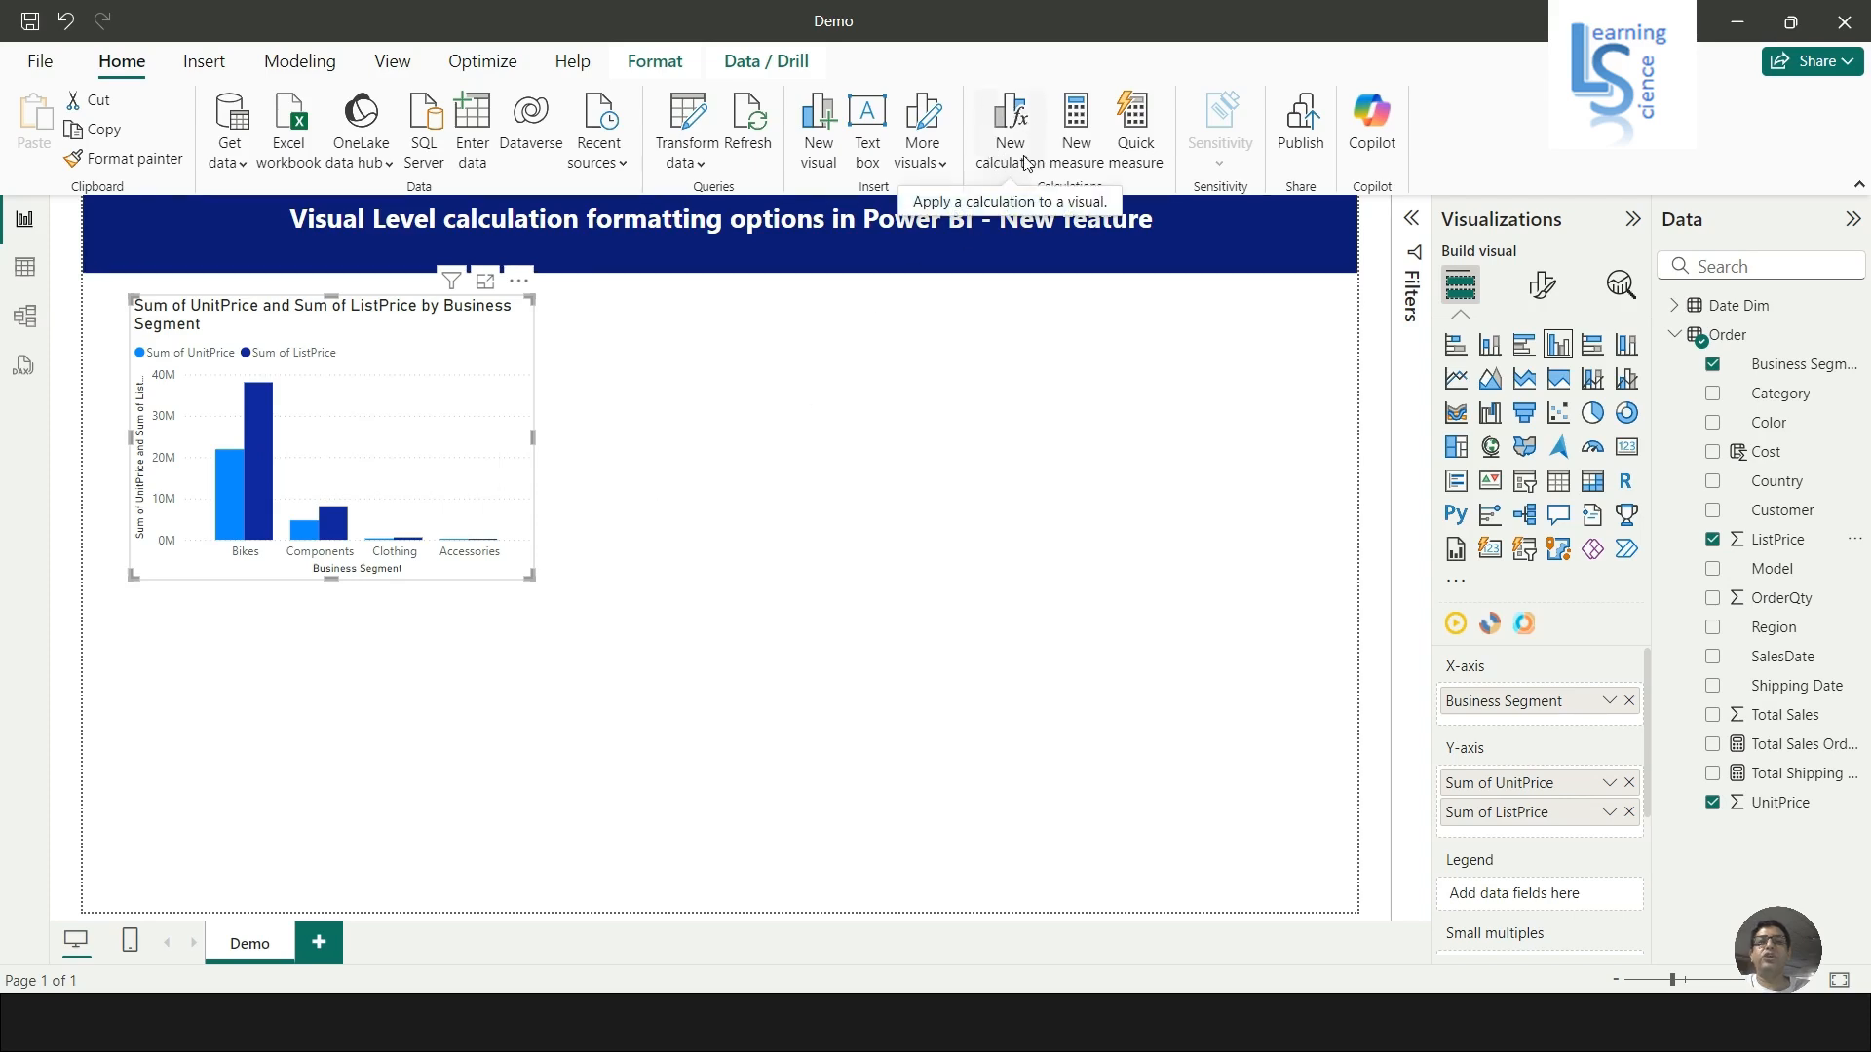
right_click(400, 391)
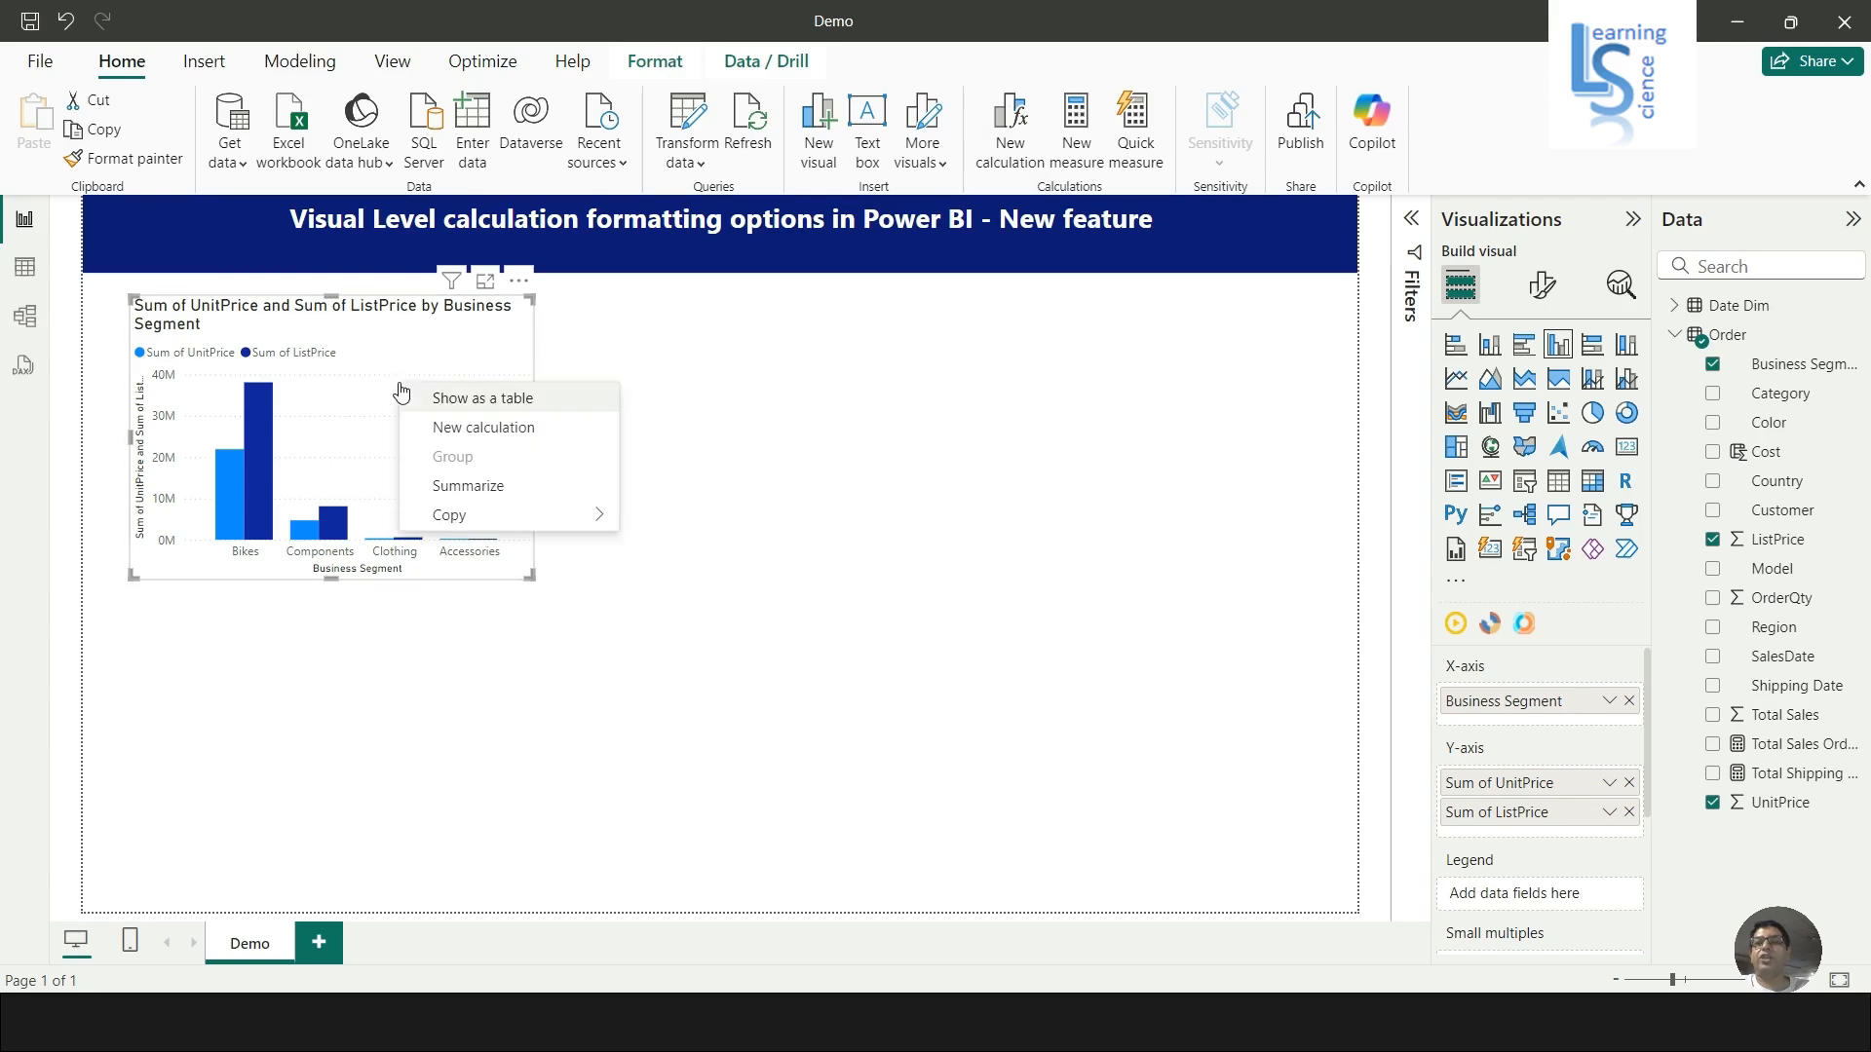
click(487, 429)
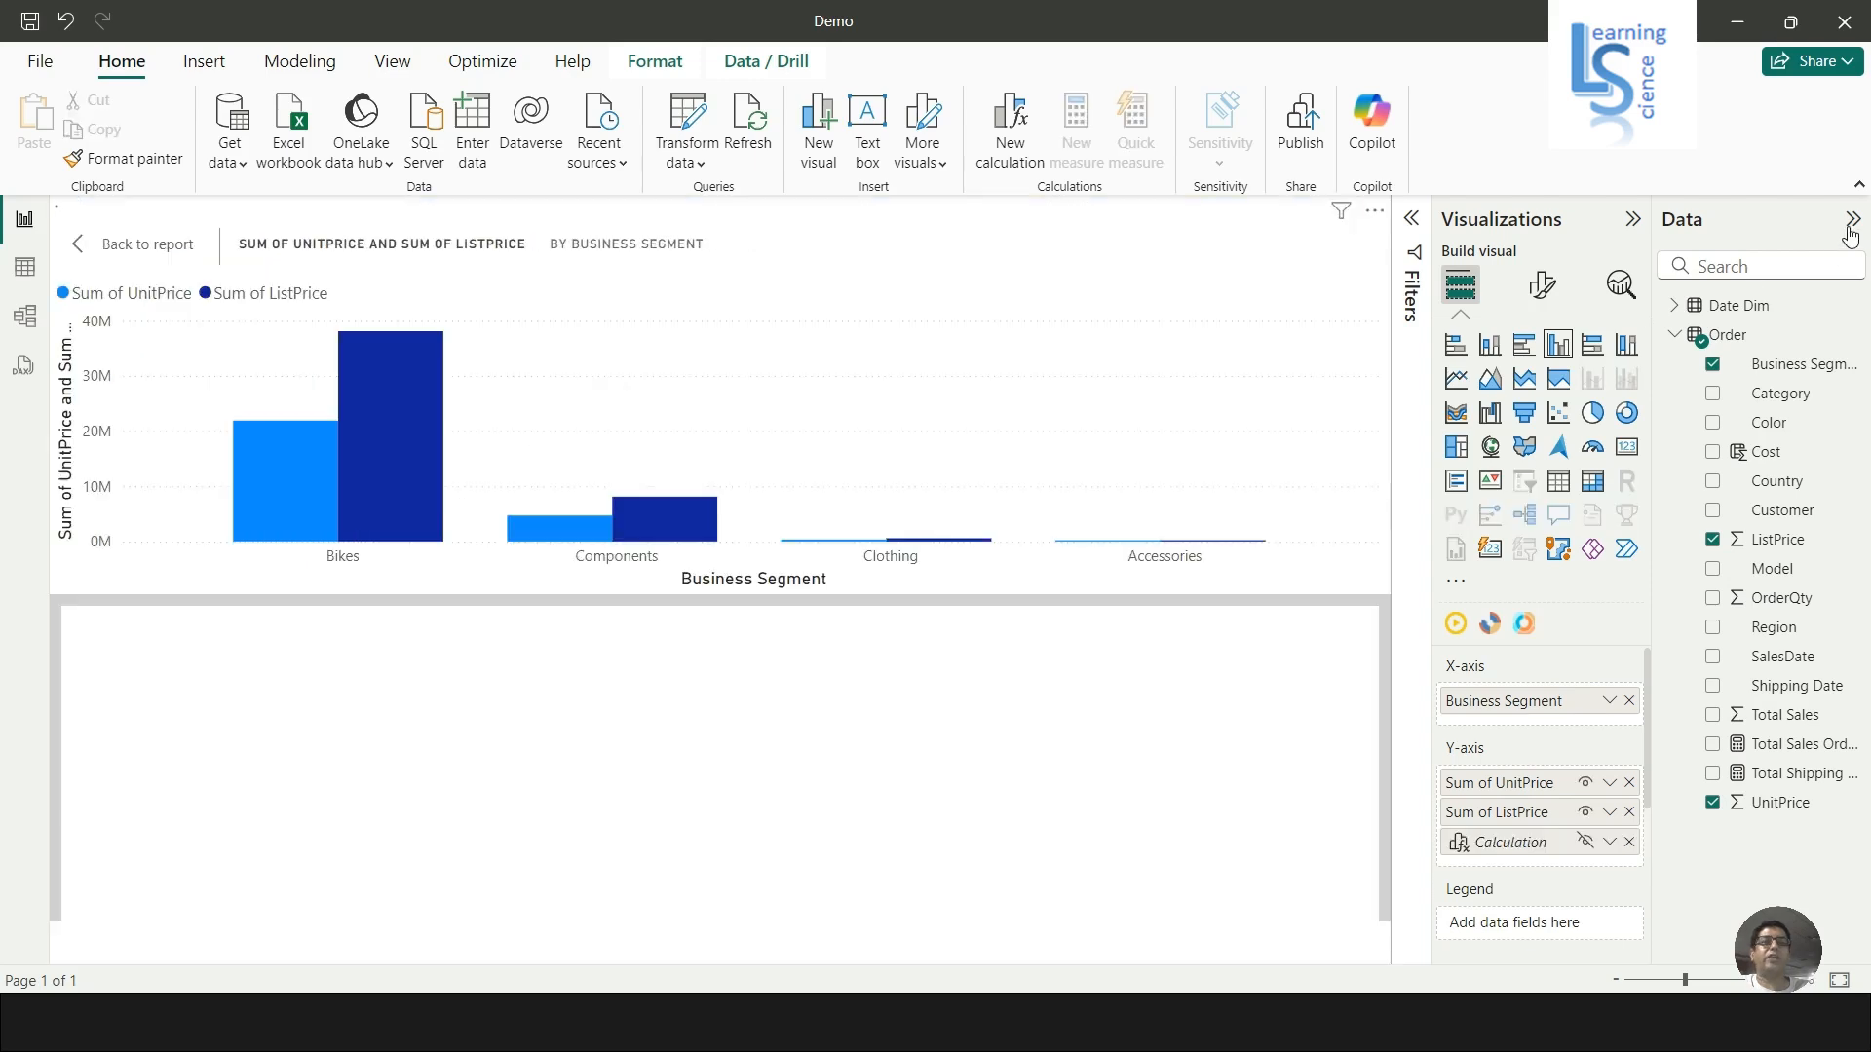
click(1852, 220)
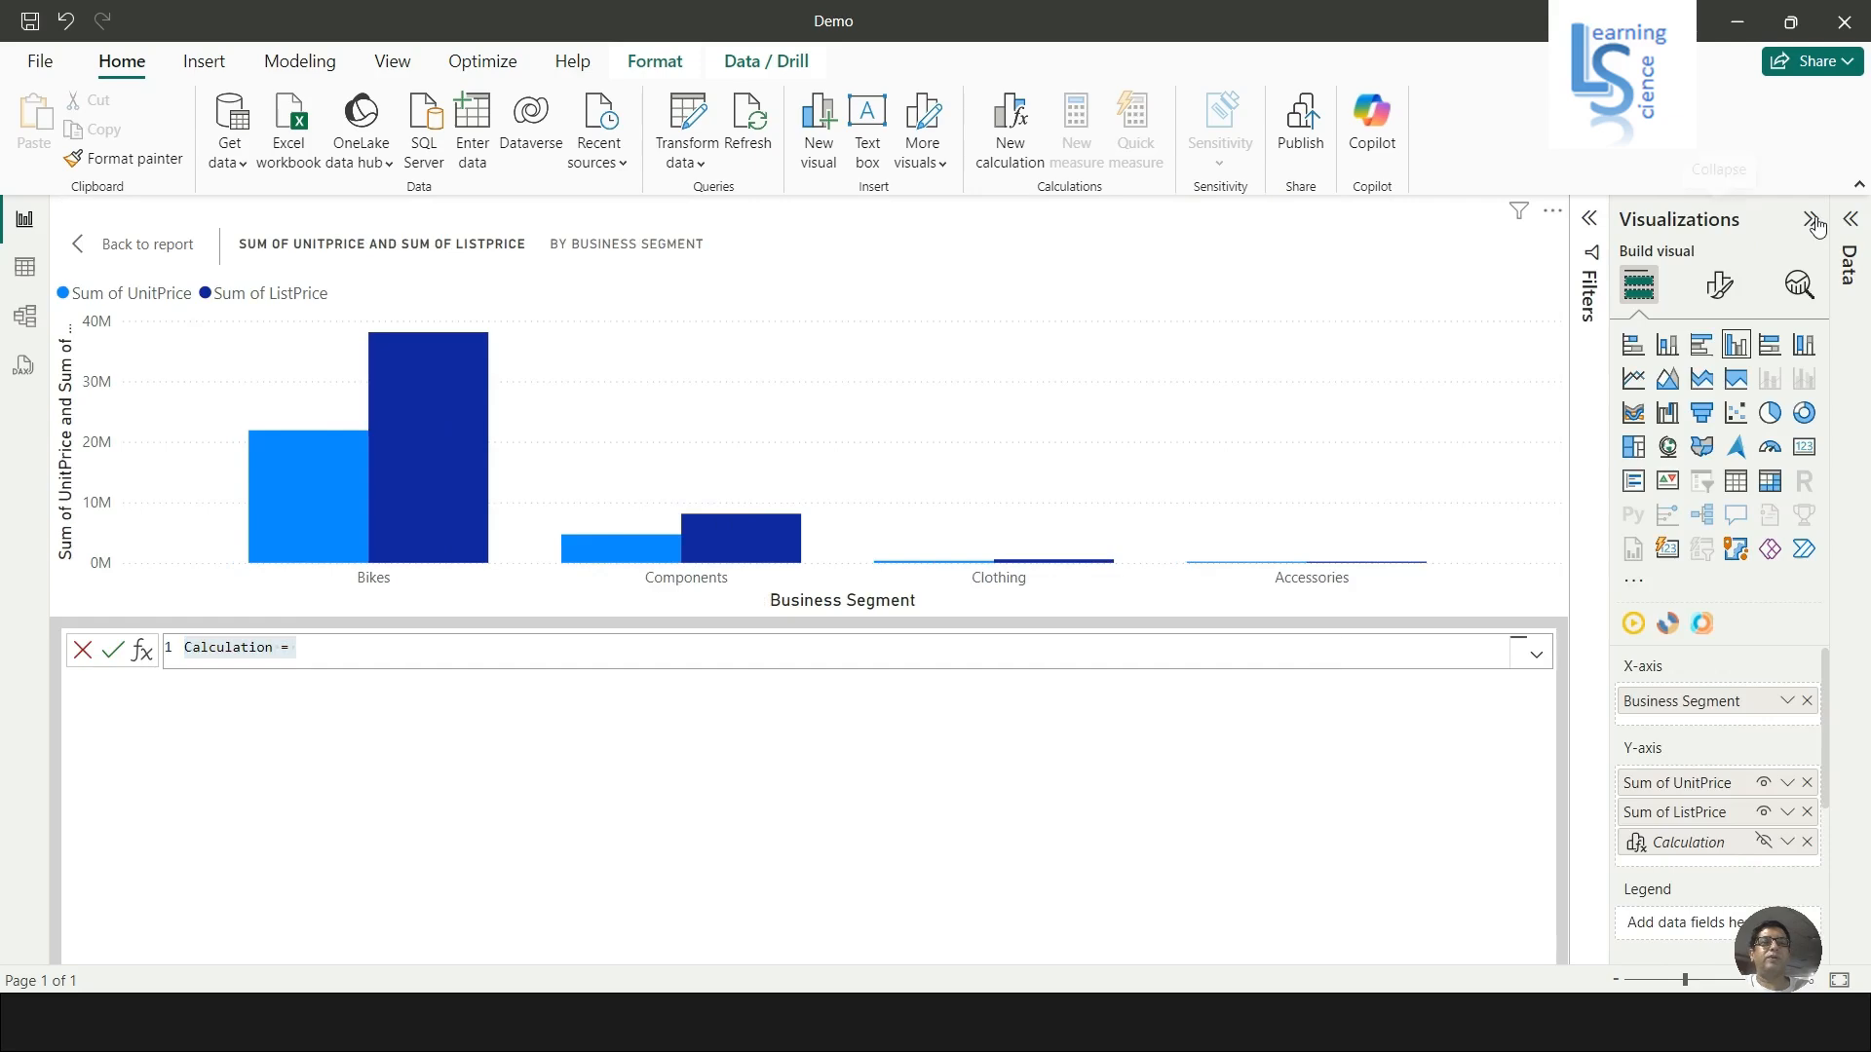
click(1813, 220)
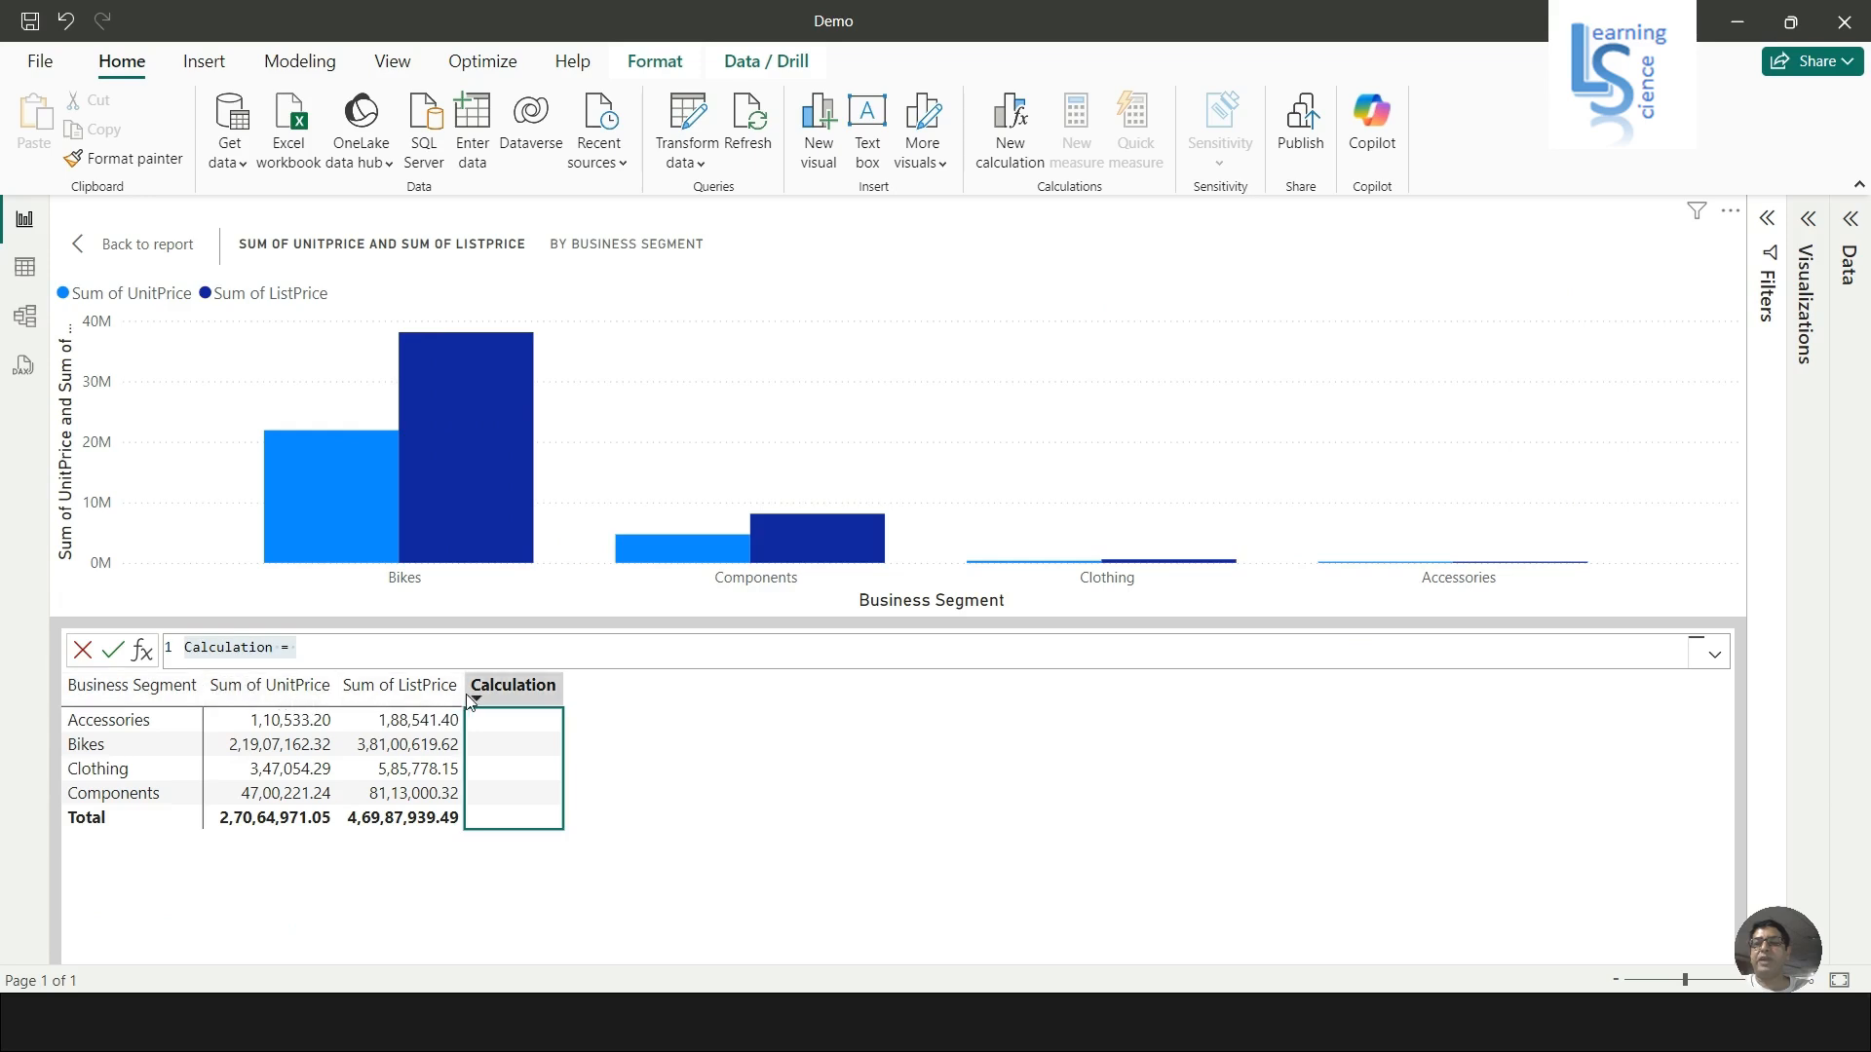
Name the new visual calculation Price Diff %.
click(332, 647)
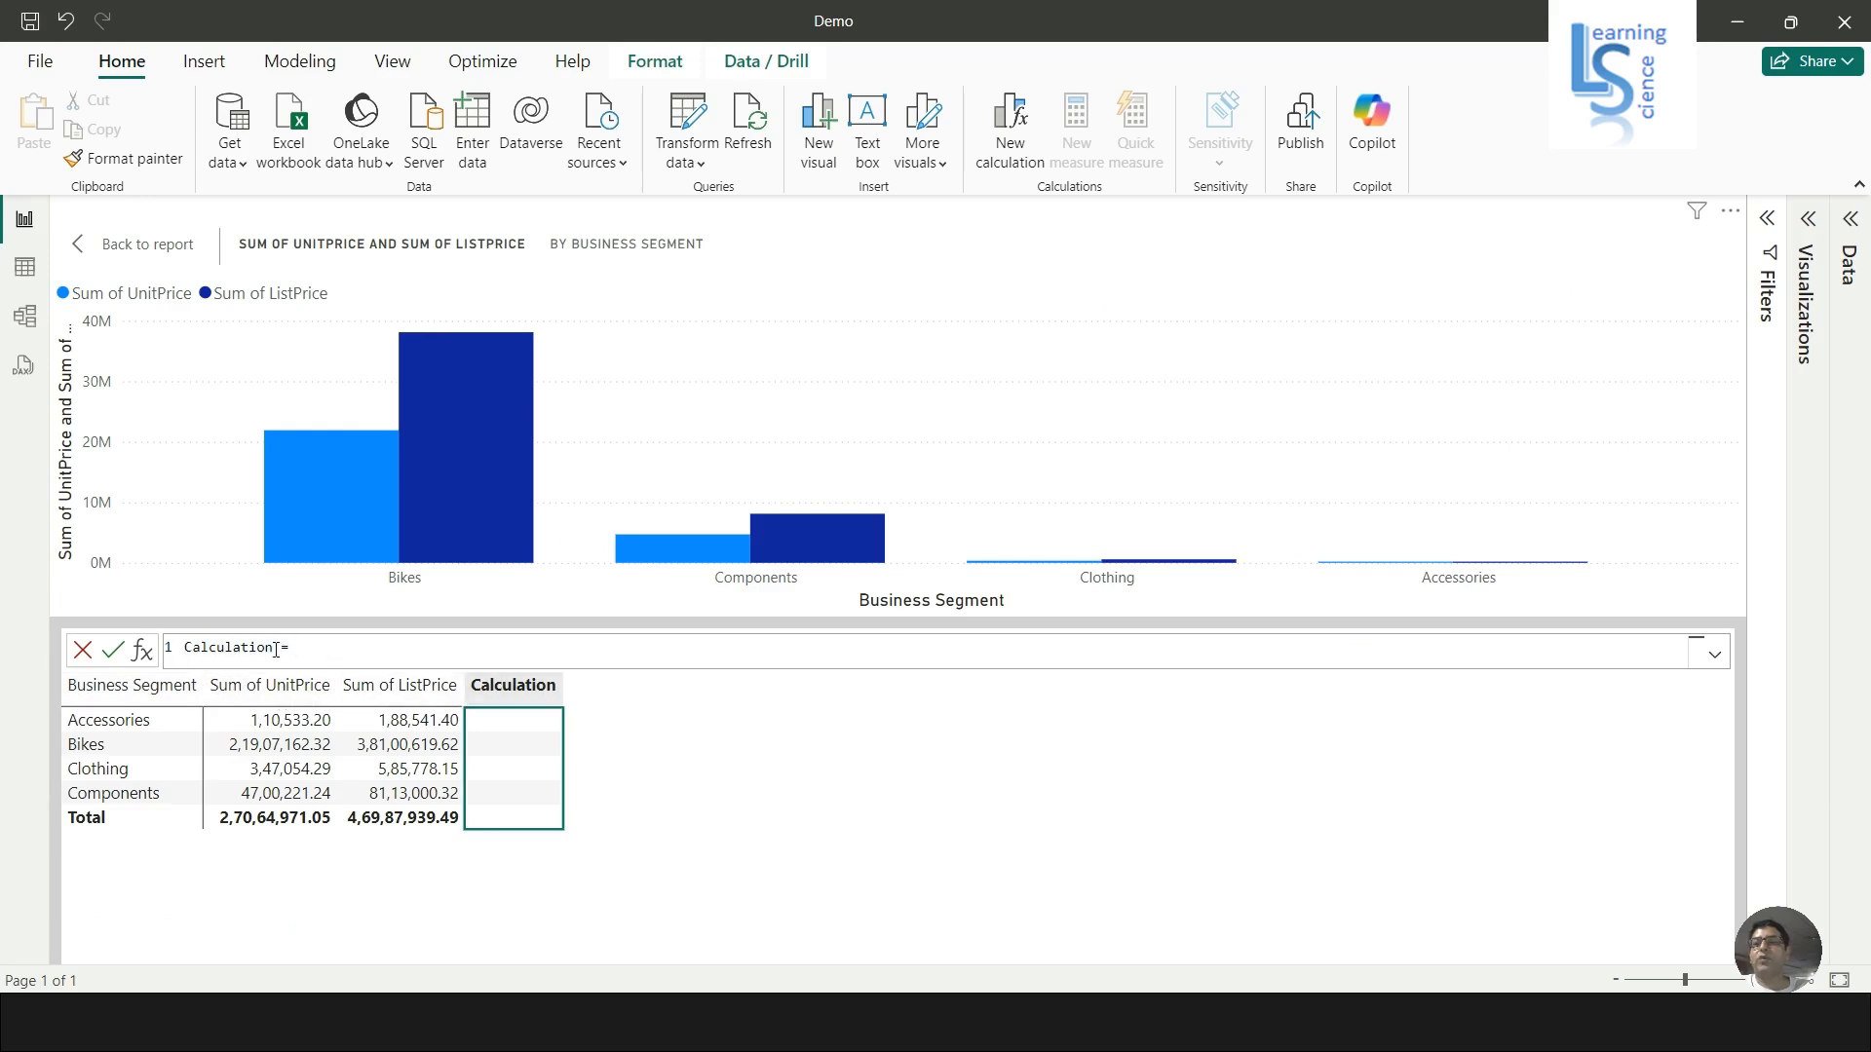
double_click(234, 648)
text(pri)
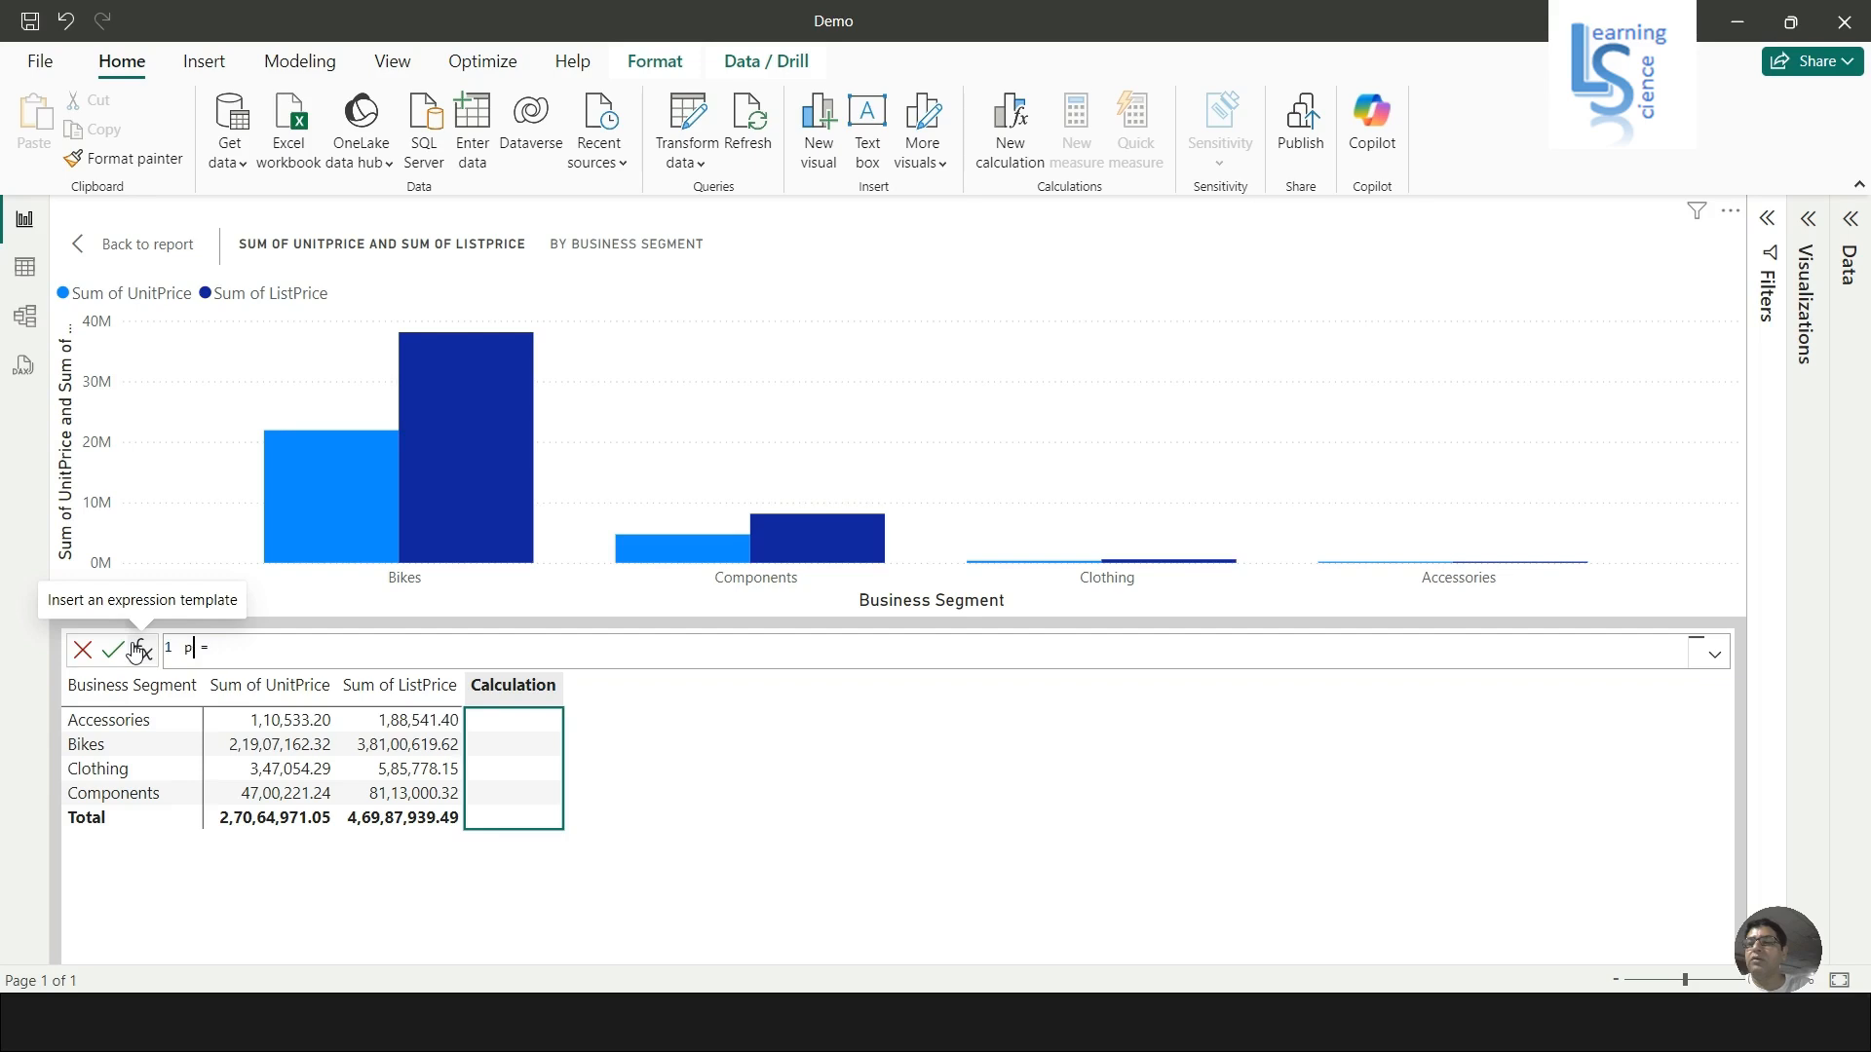
text(rice)
text( Diff)
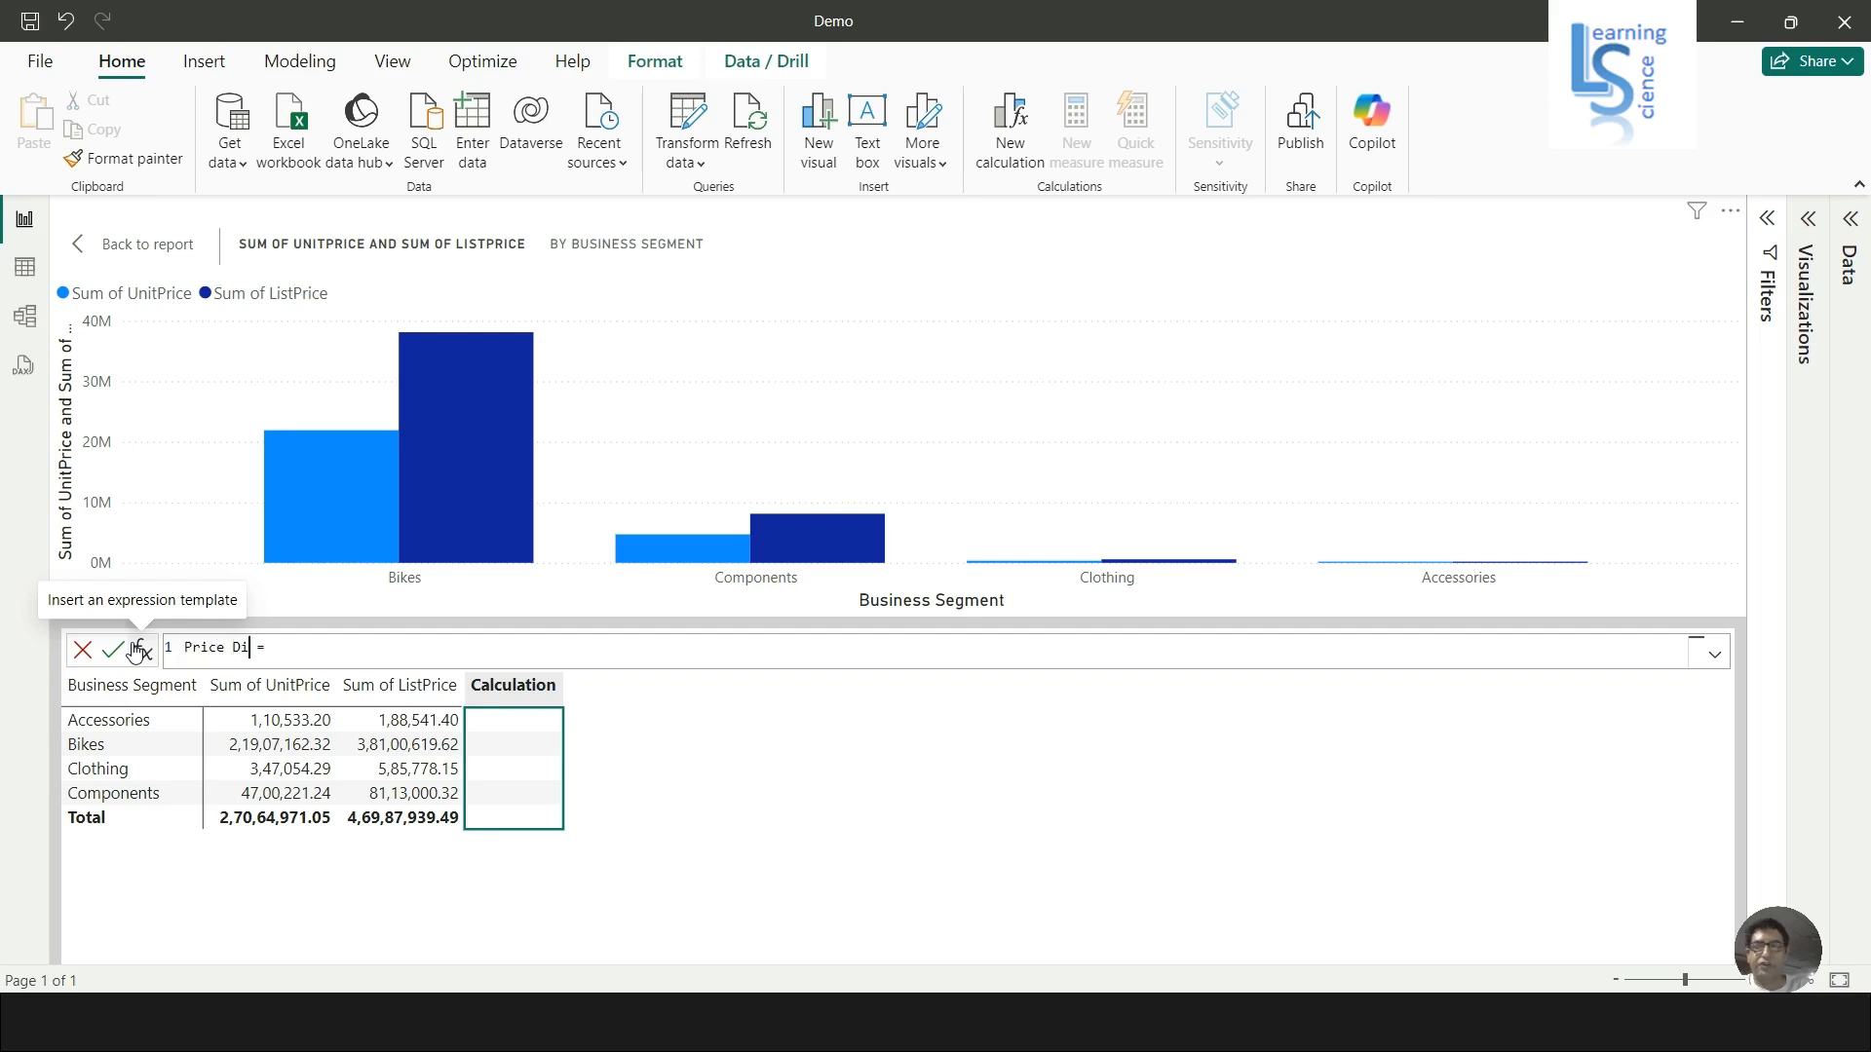
text( %)
Define Price Diff % as [Sum of UnitPrice]/[Sum of ListPrice] and commit the calculation.
text([SU)
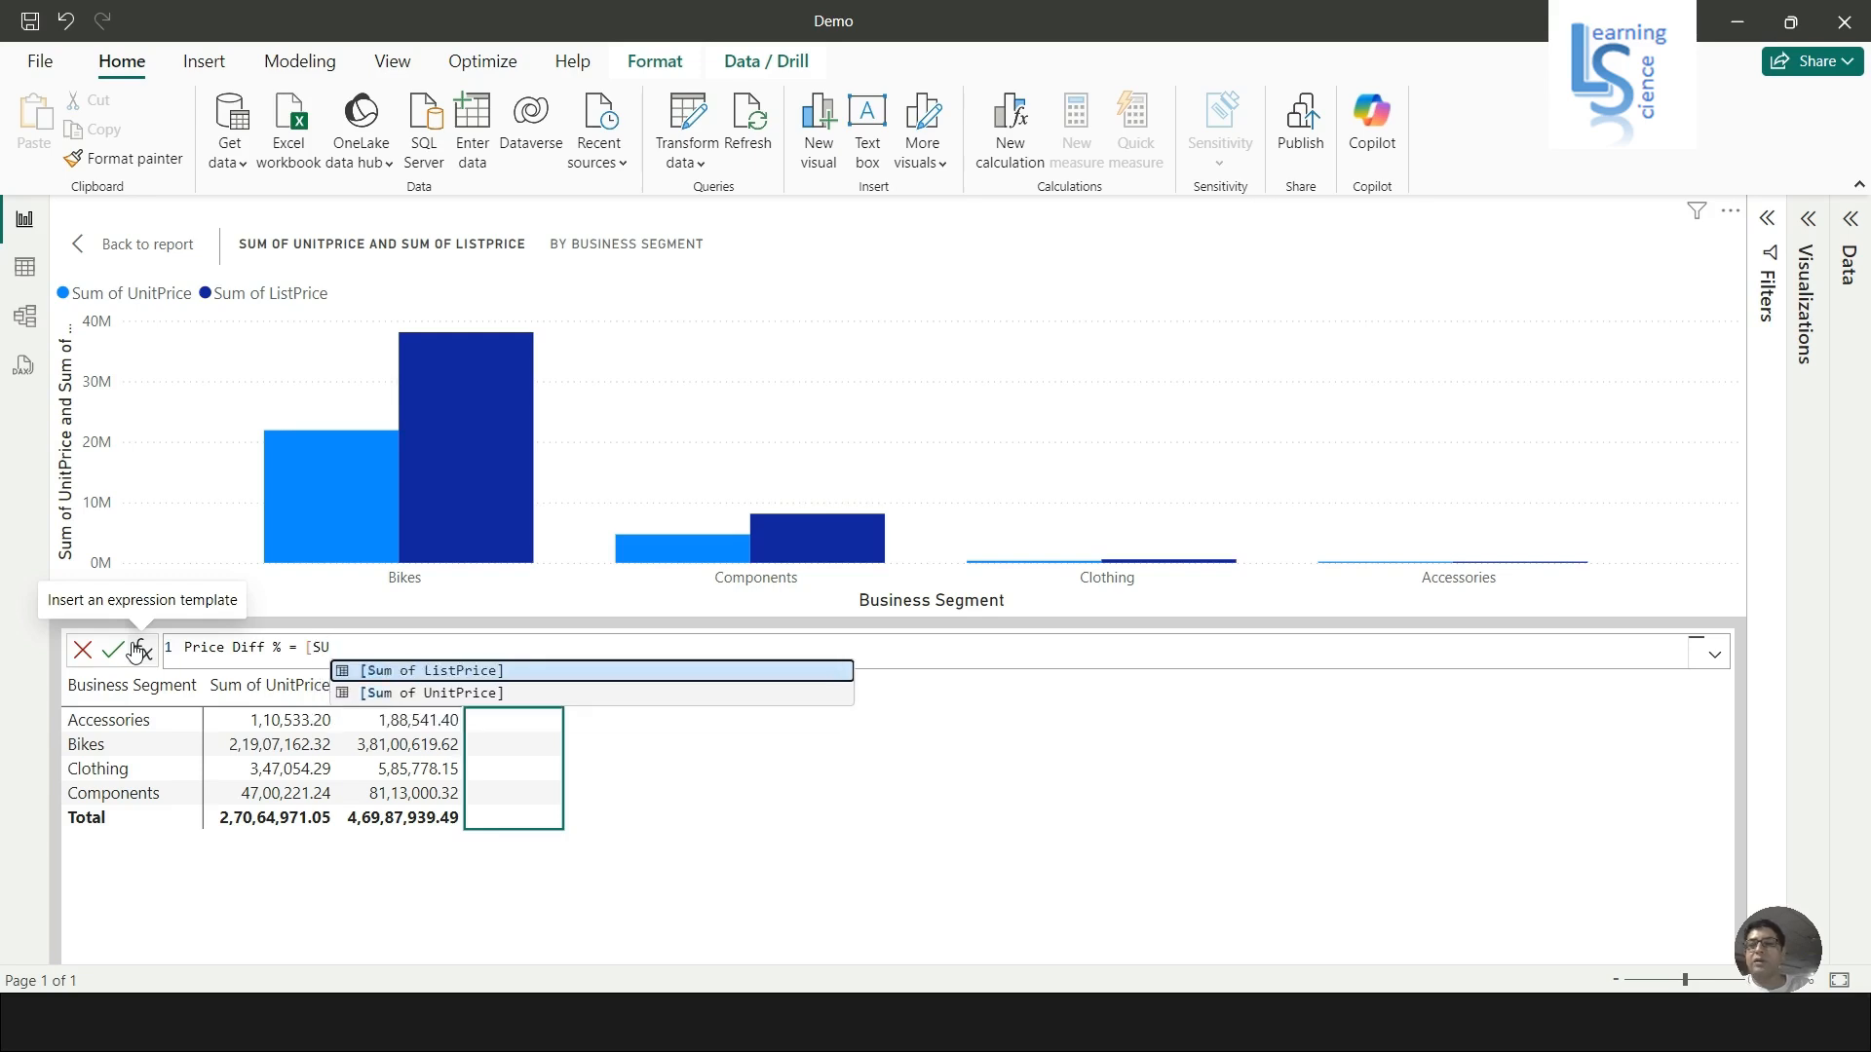
key(Down)
key(Tab)
text(/)
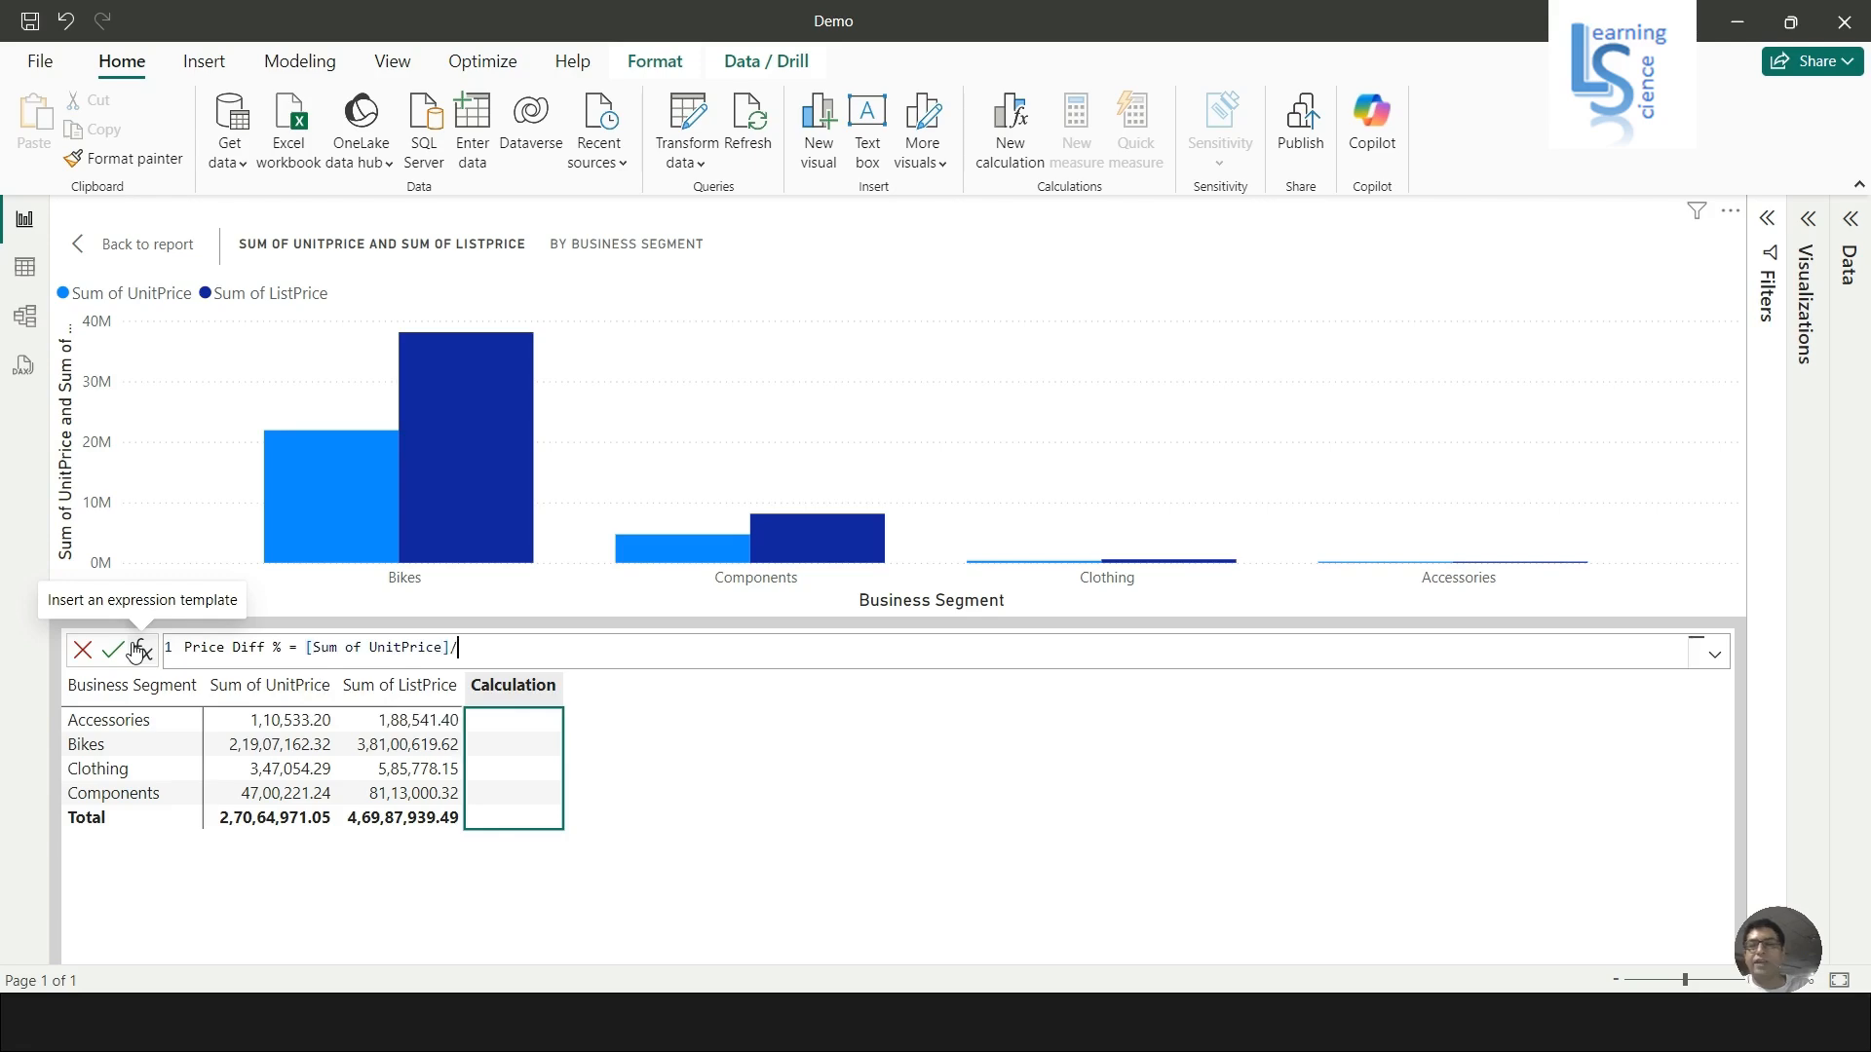
text([SU)
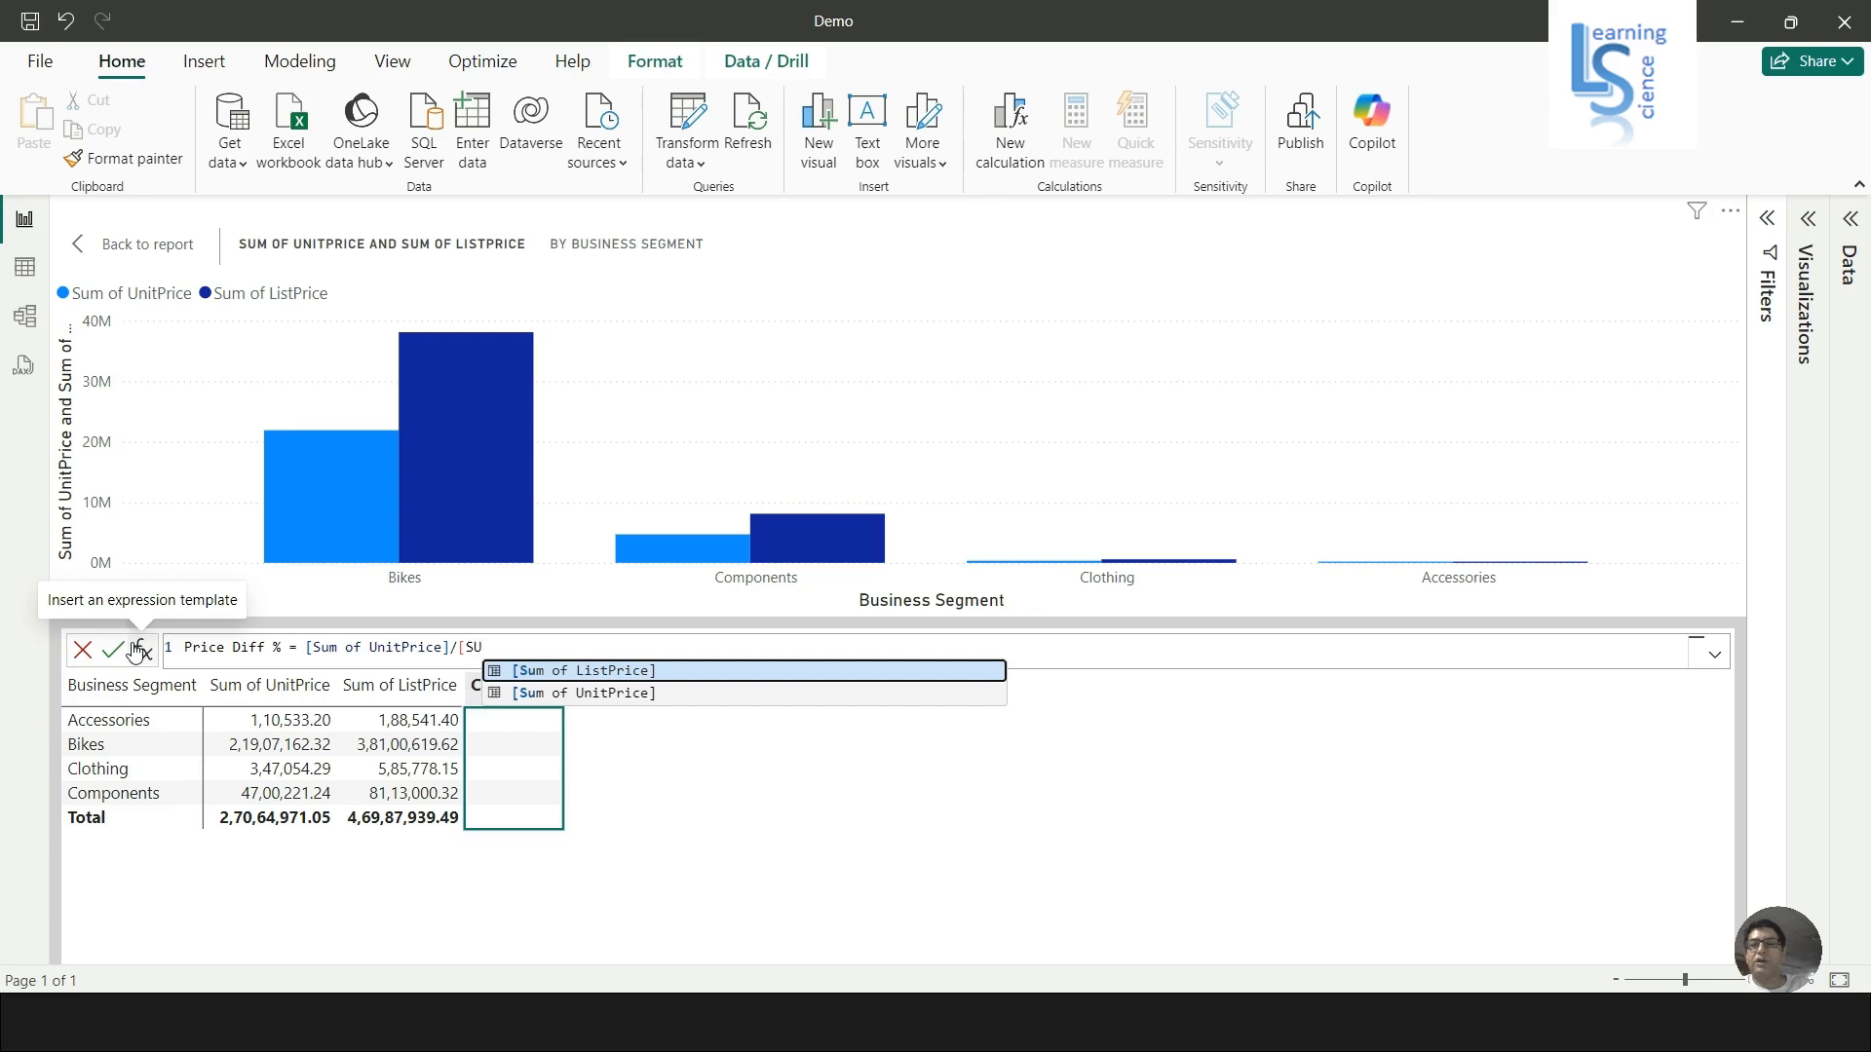
key(Tab)
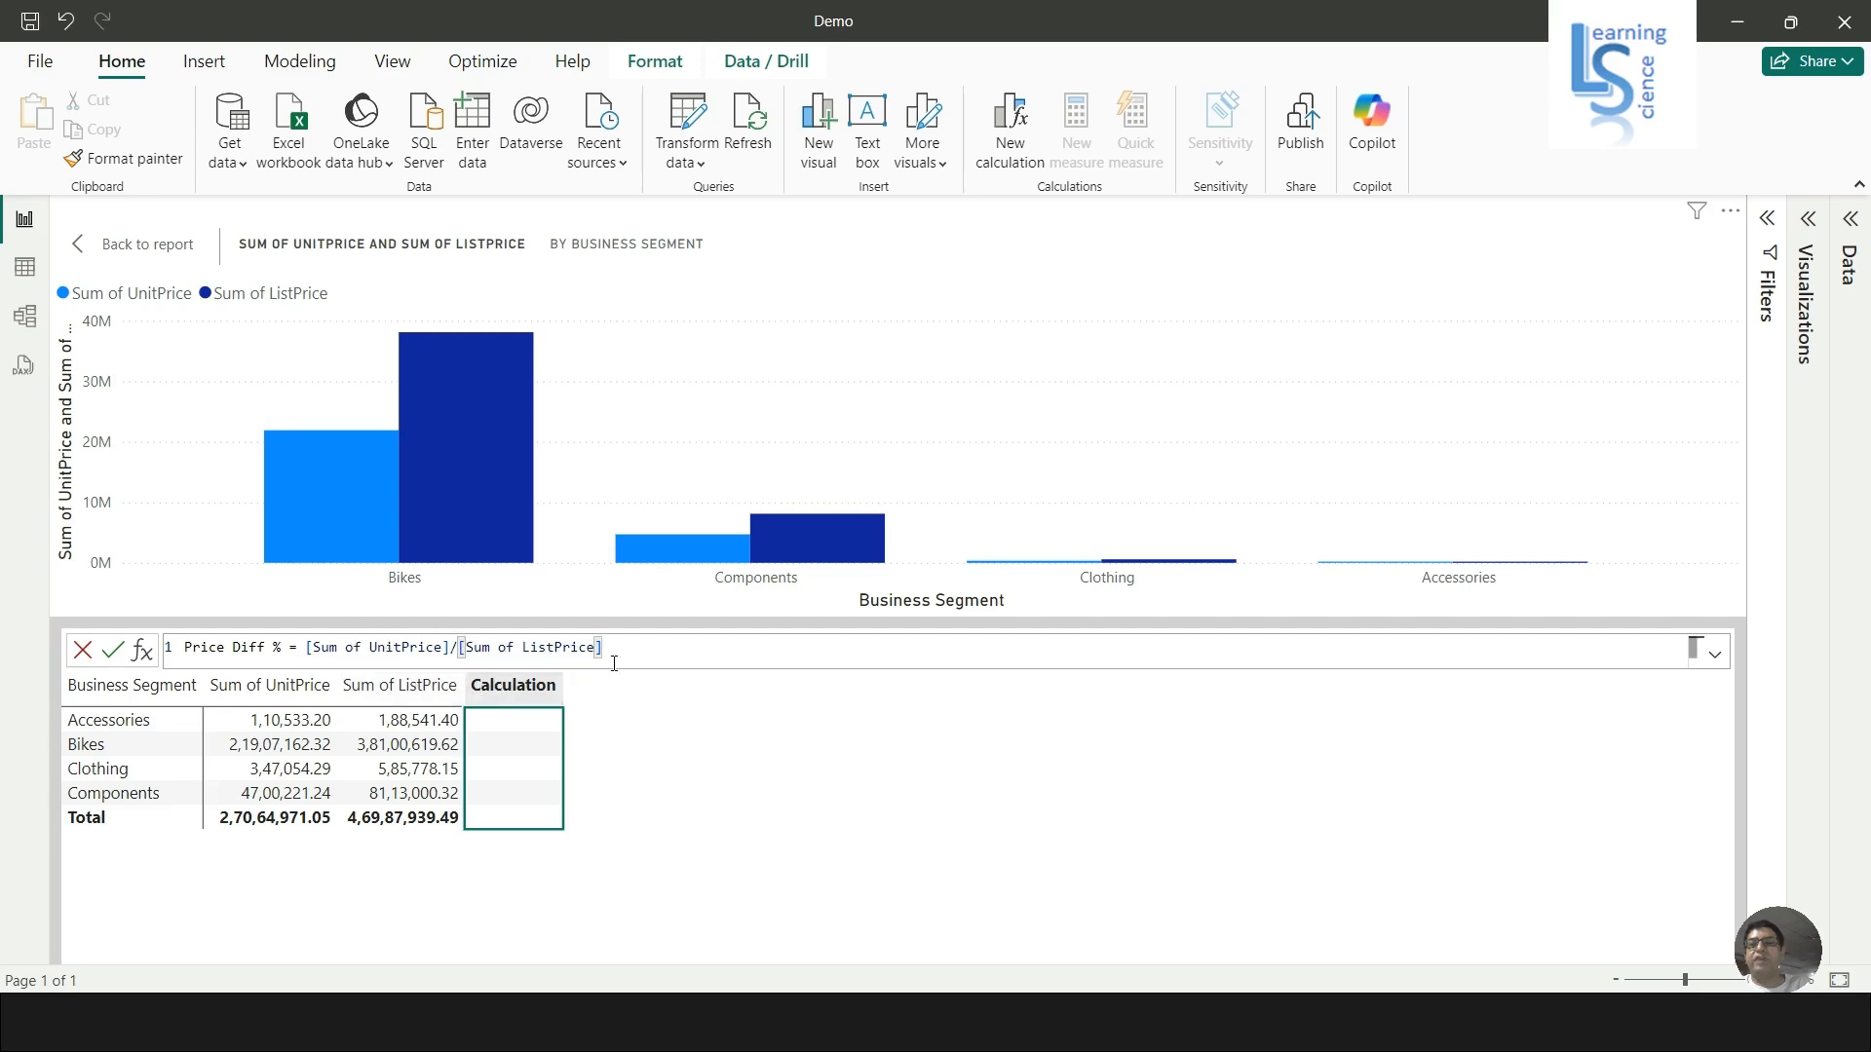
key(Return)
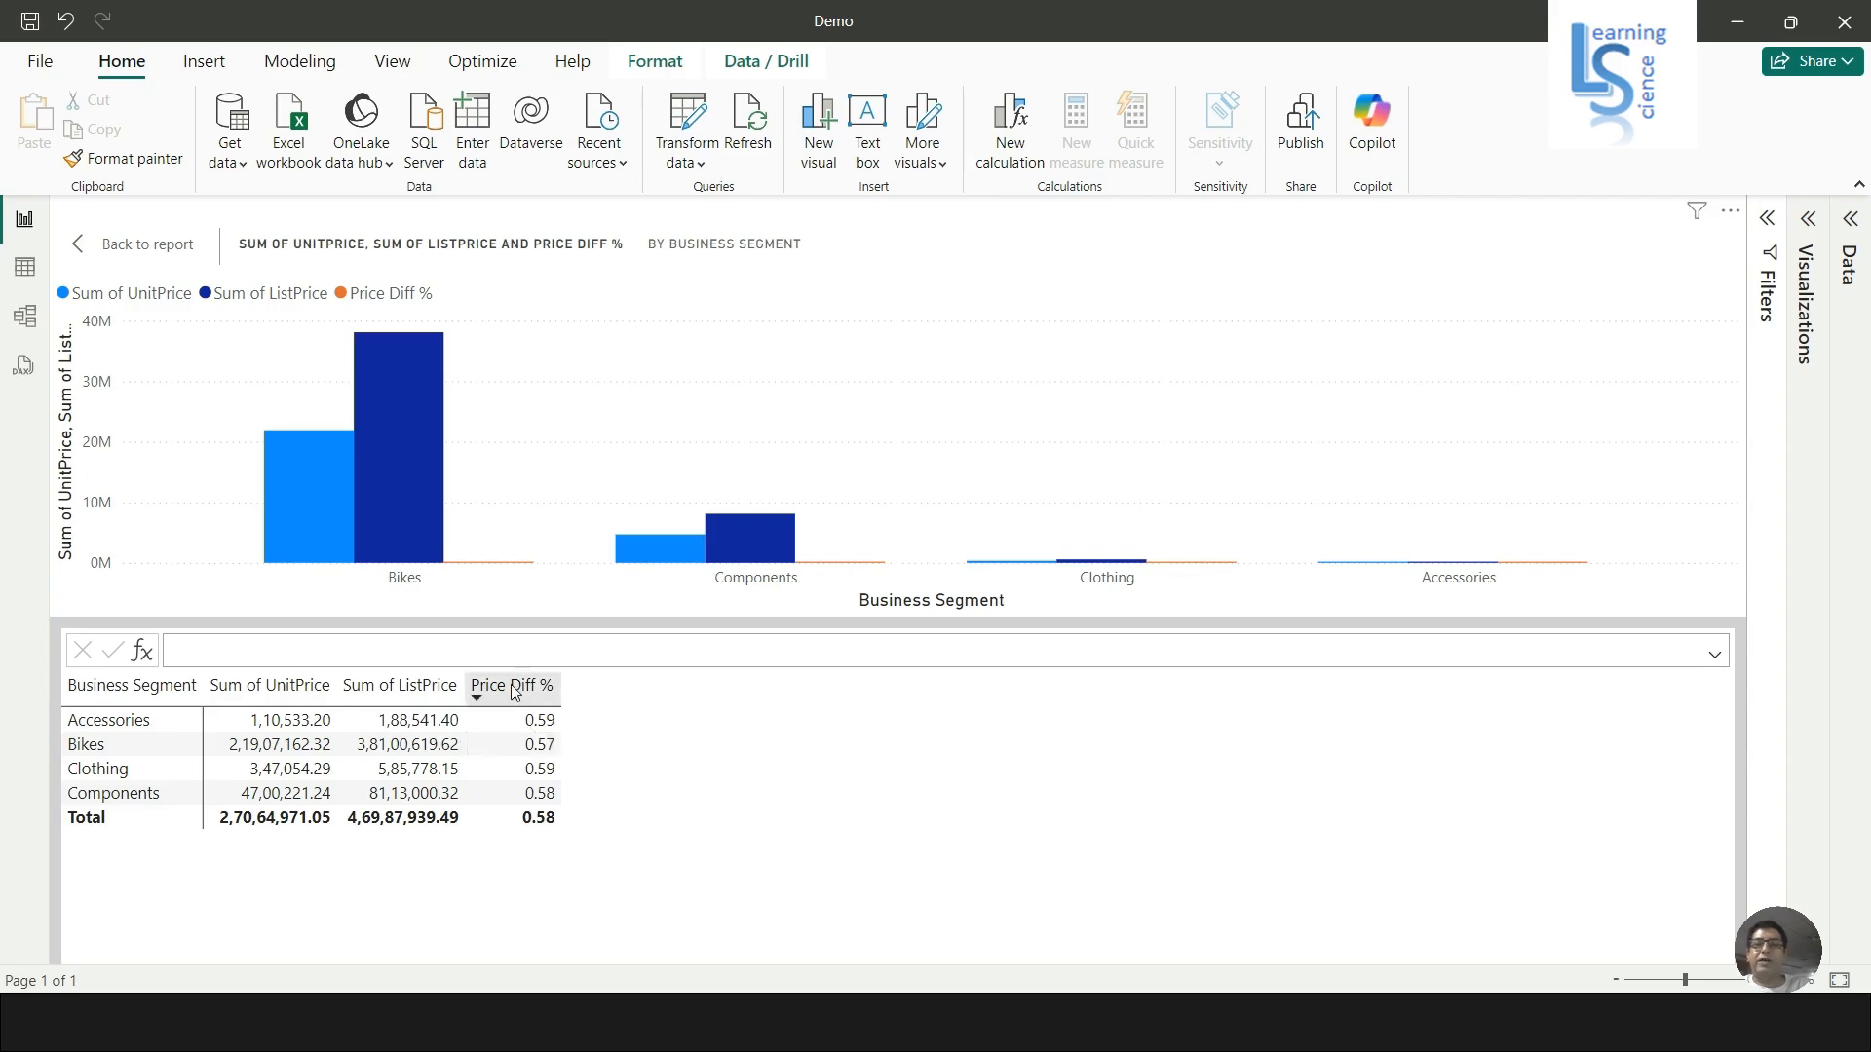
Hide Sum of UnitPrice and Sum of ListPrice from the visual, leaving only Price Diff % plotted.
click(1806, 221)
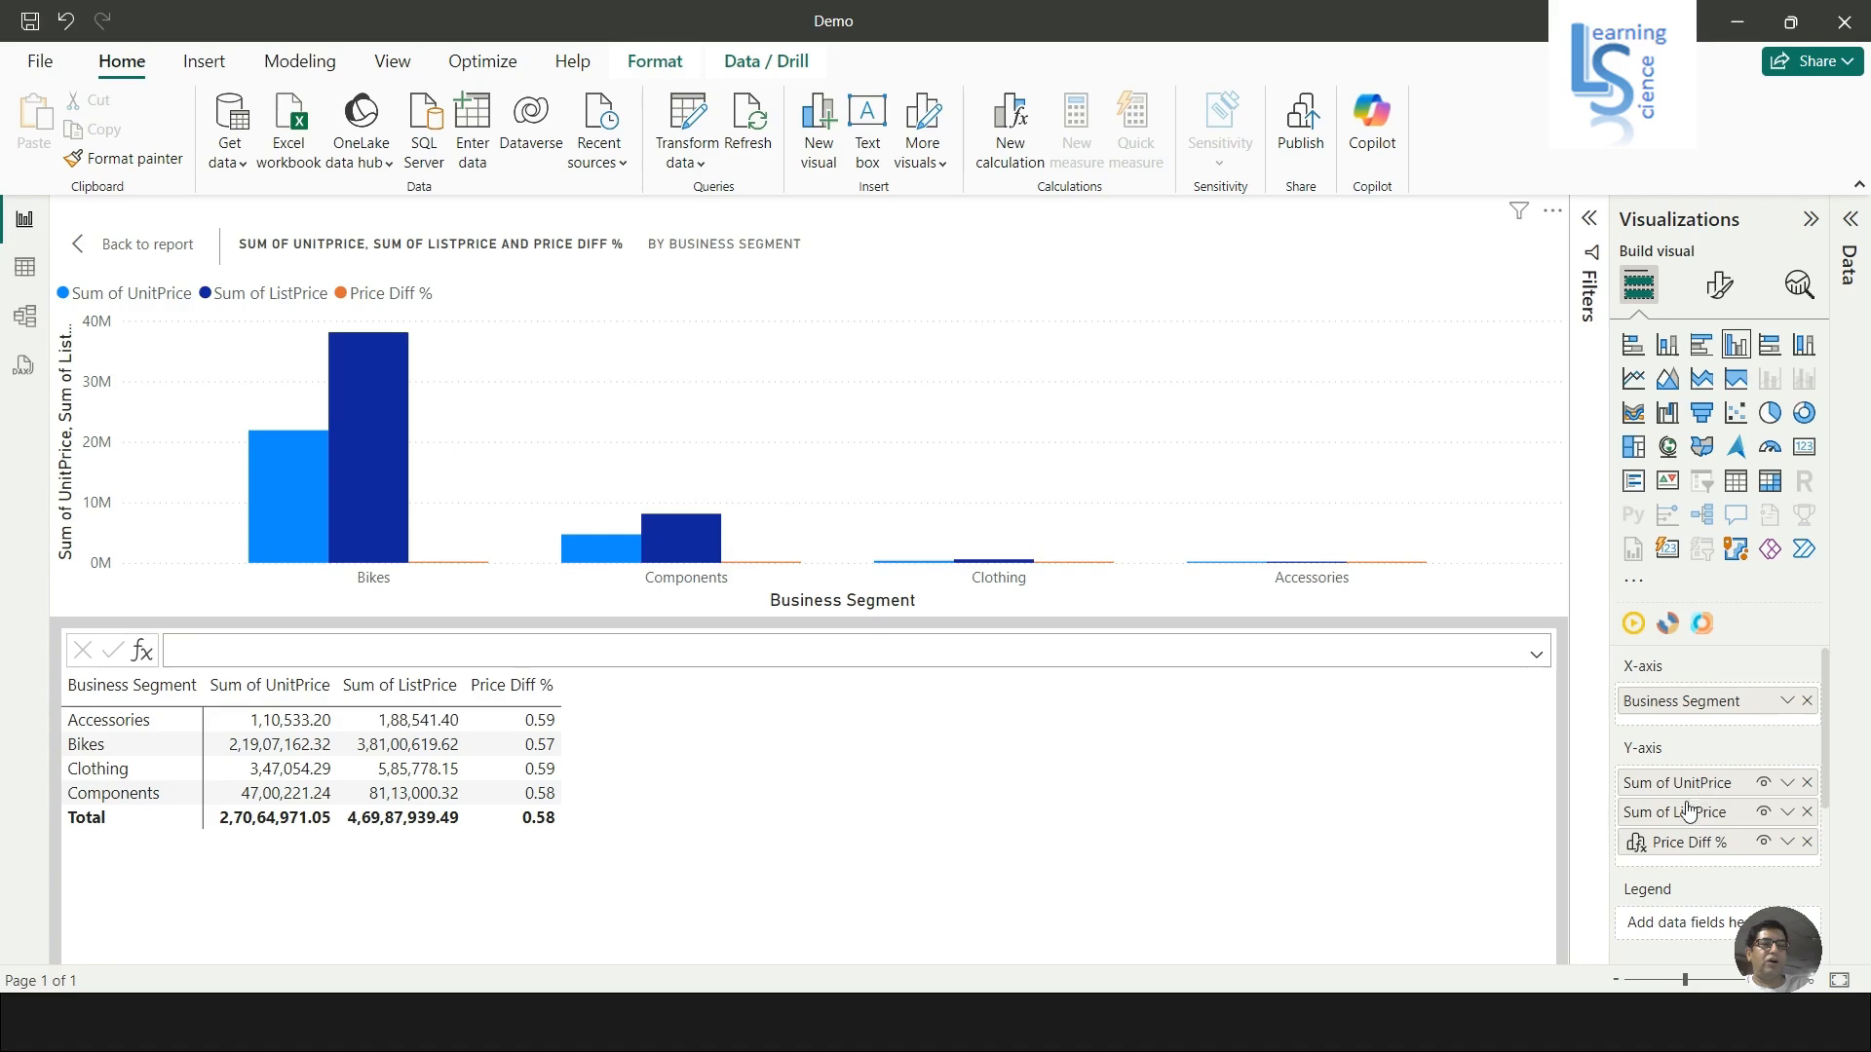
click(1764, 784)
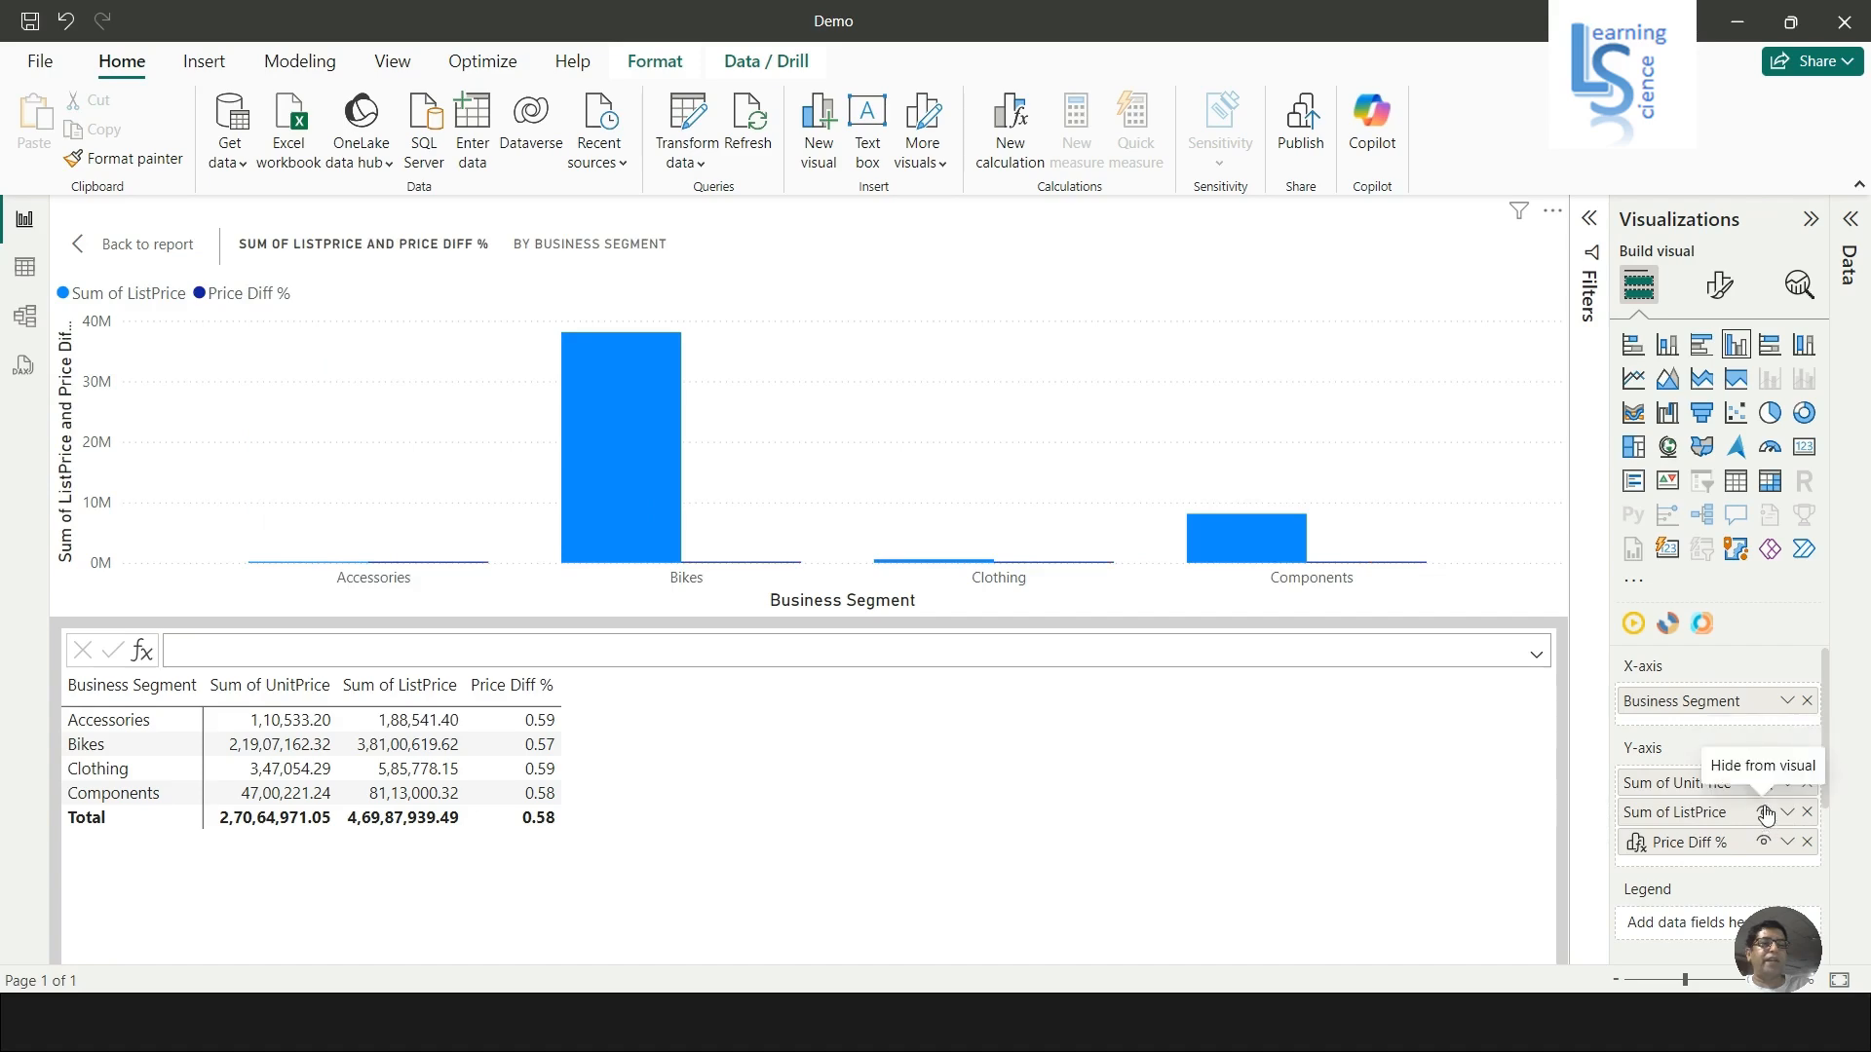
click(1765, 813)
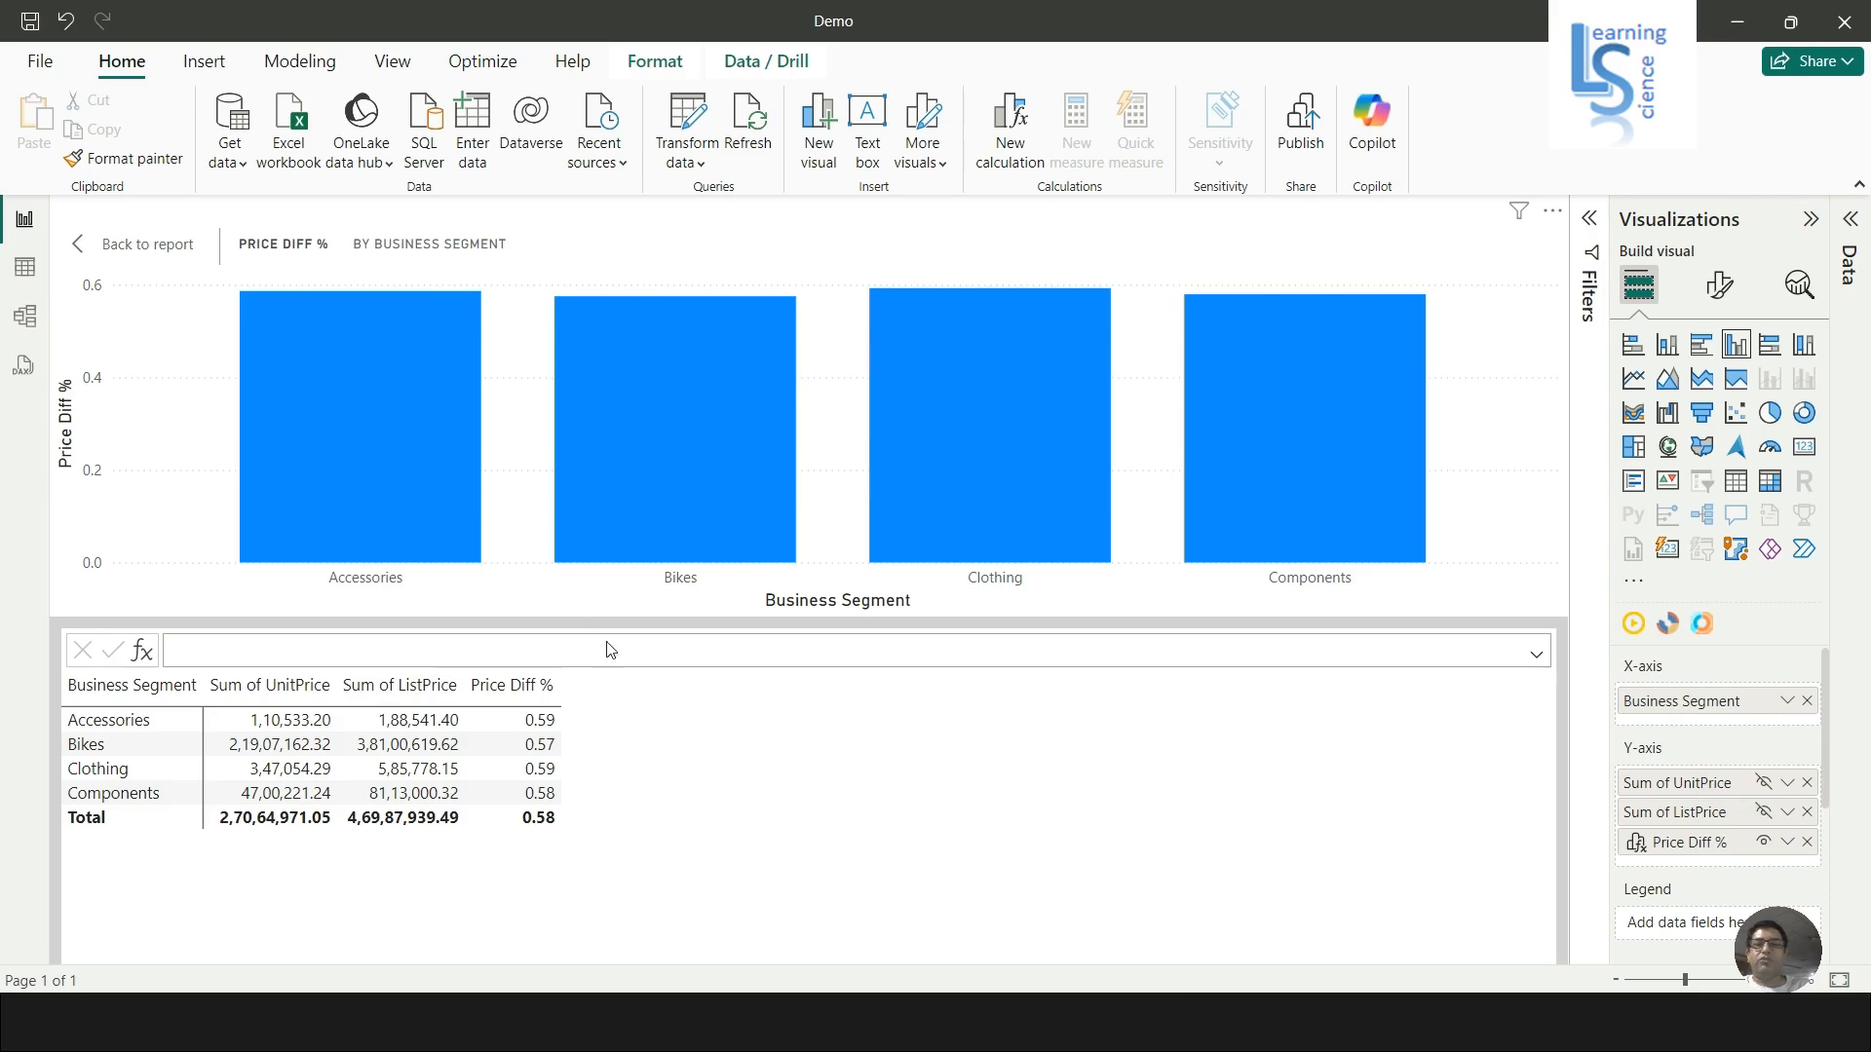
Open the Price Diff % calculation for editing, with the cursor directly before [Sum of UnitPrice].
click(1793, 845)
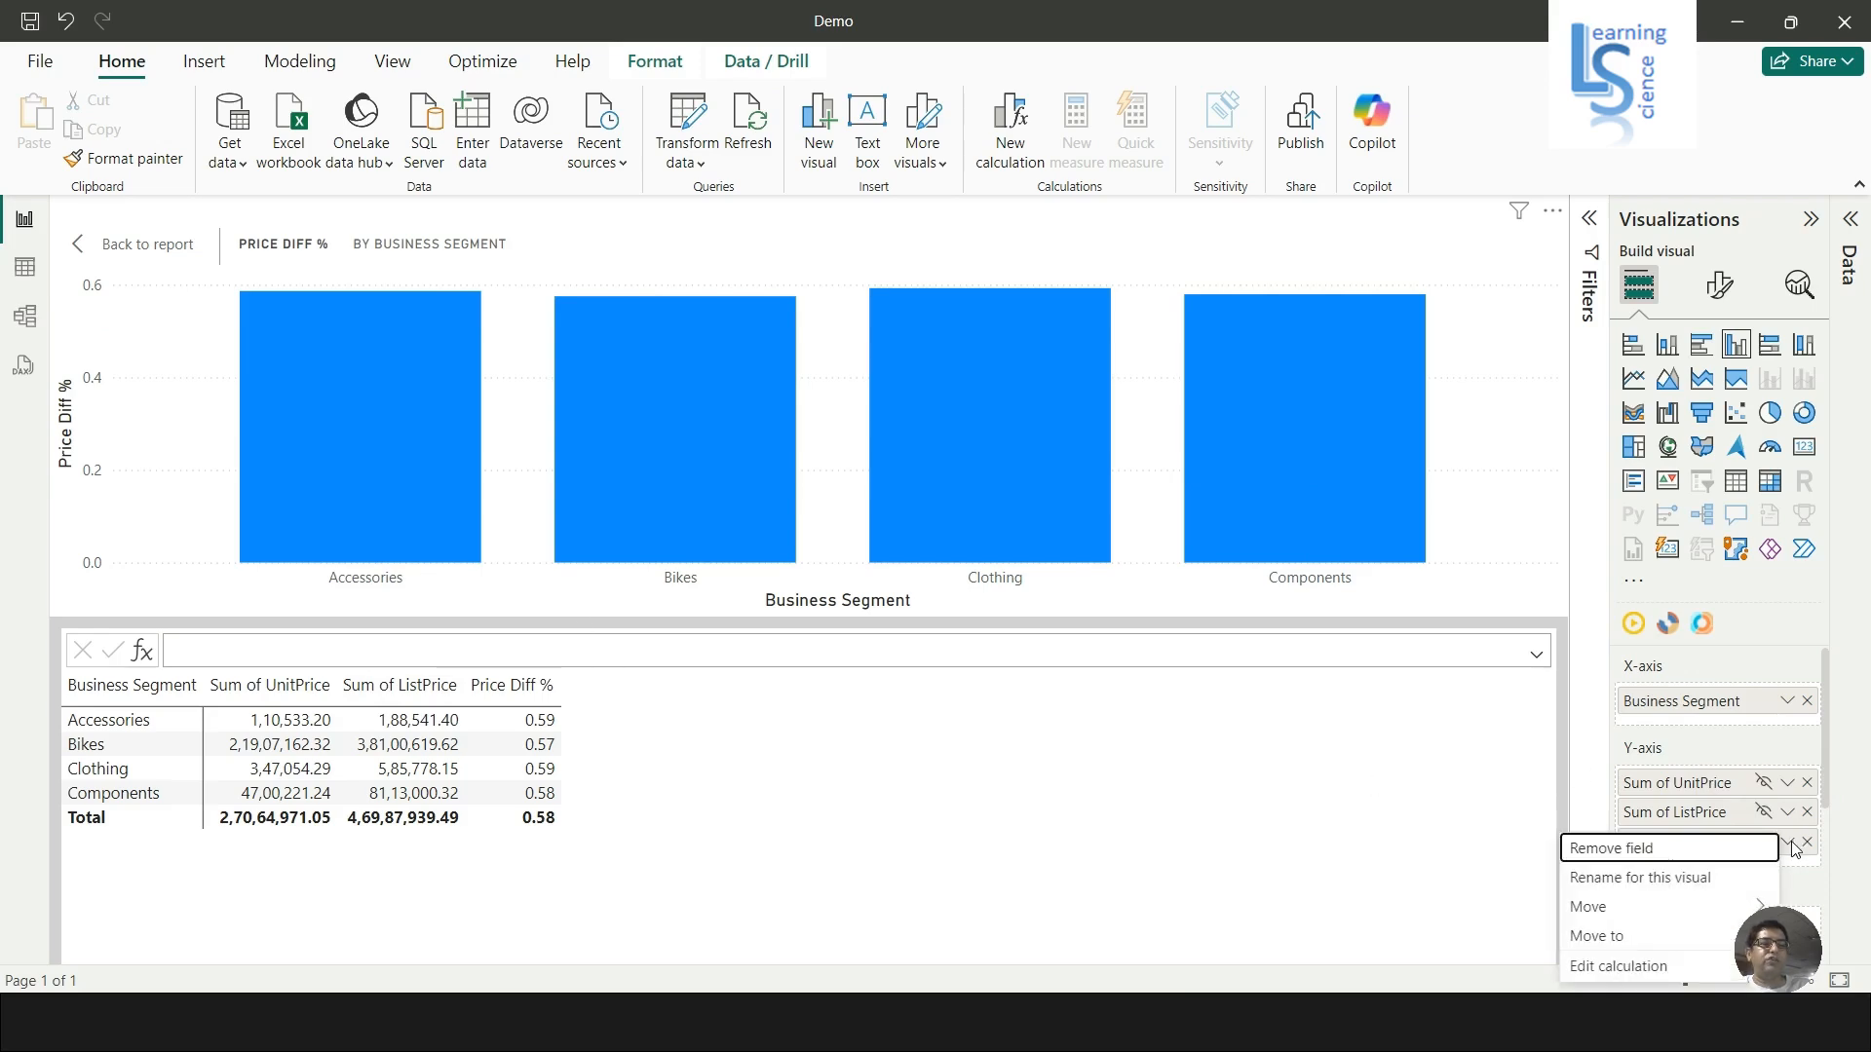
click(1639, 966)
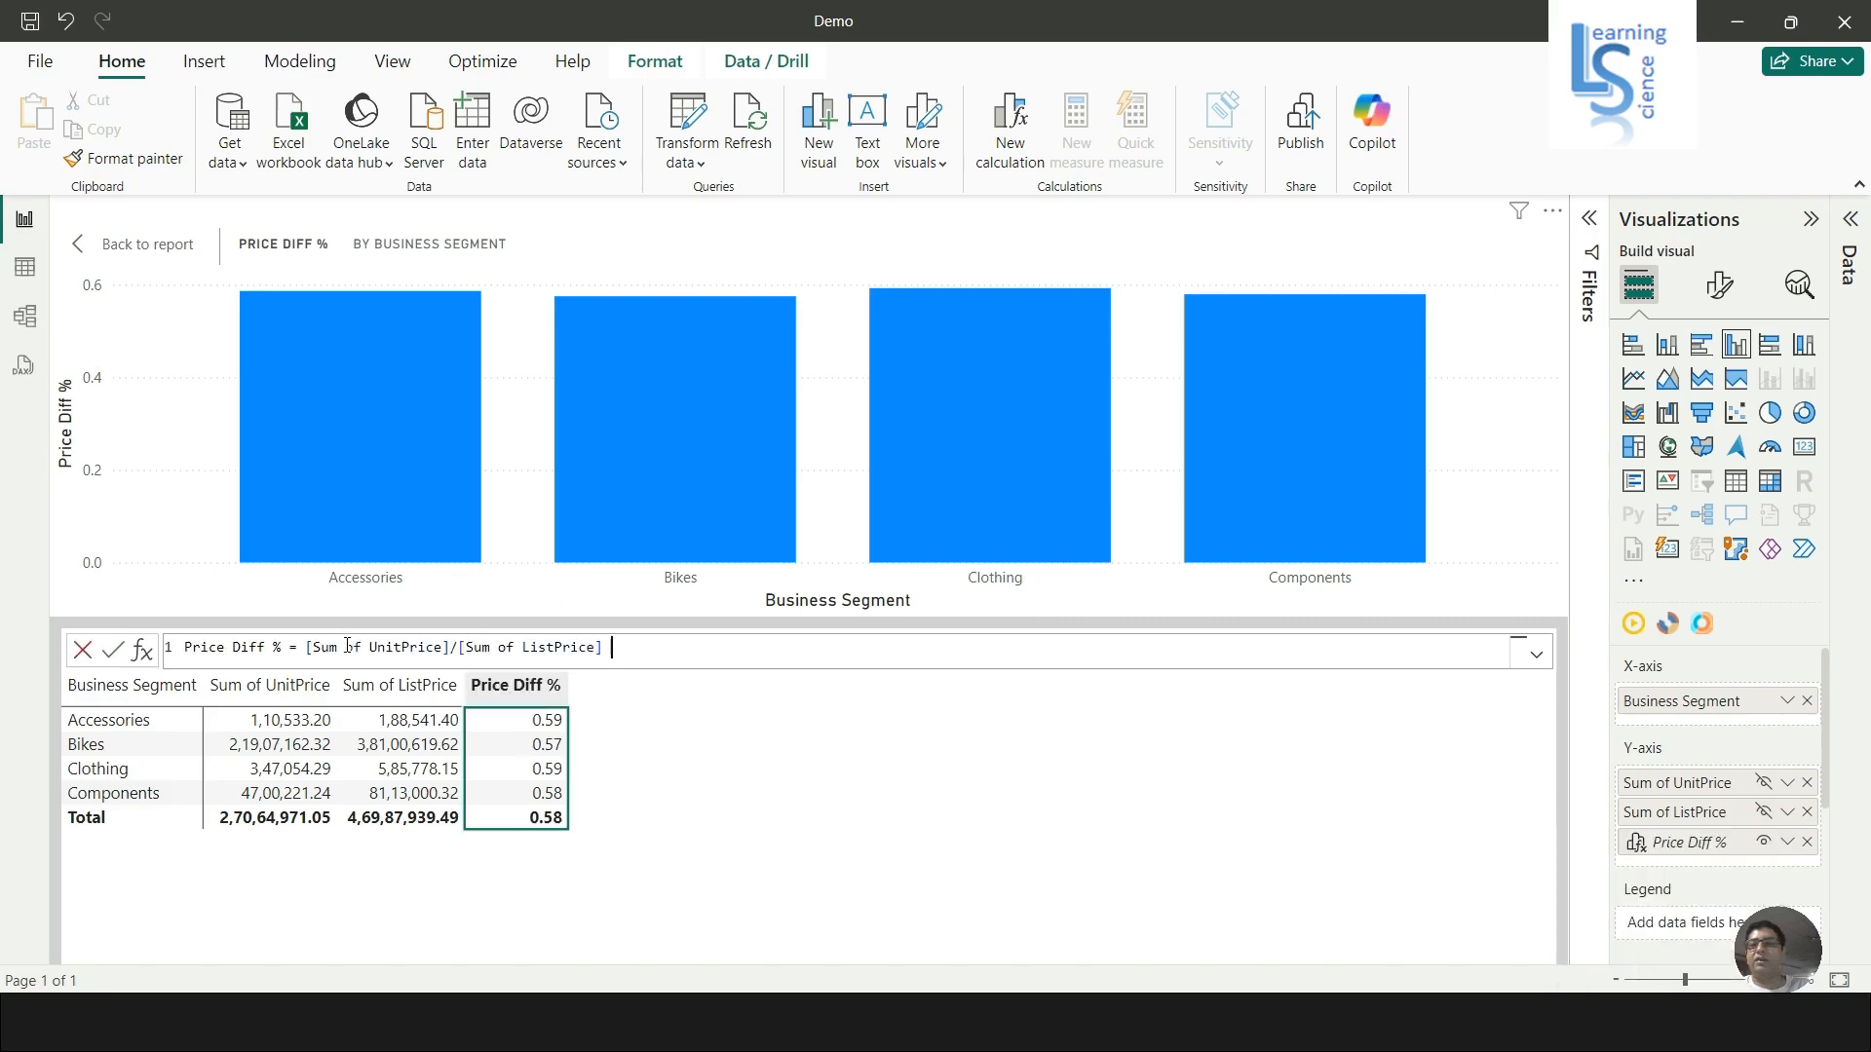
click(307, 647)
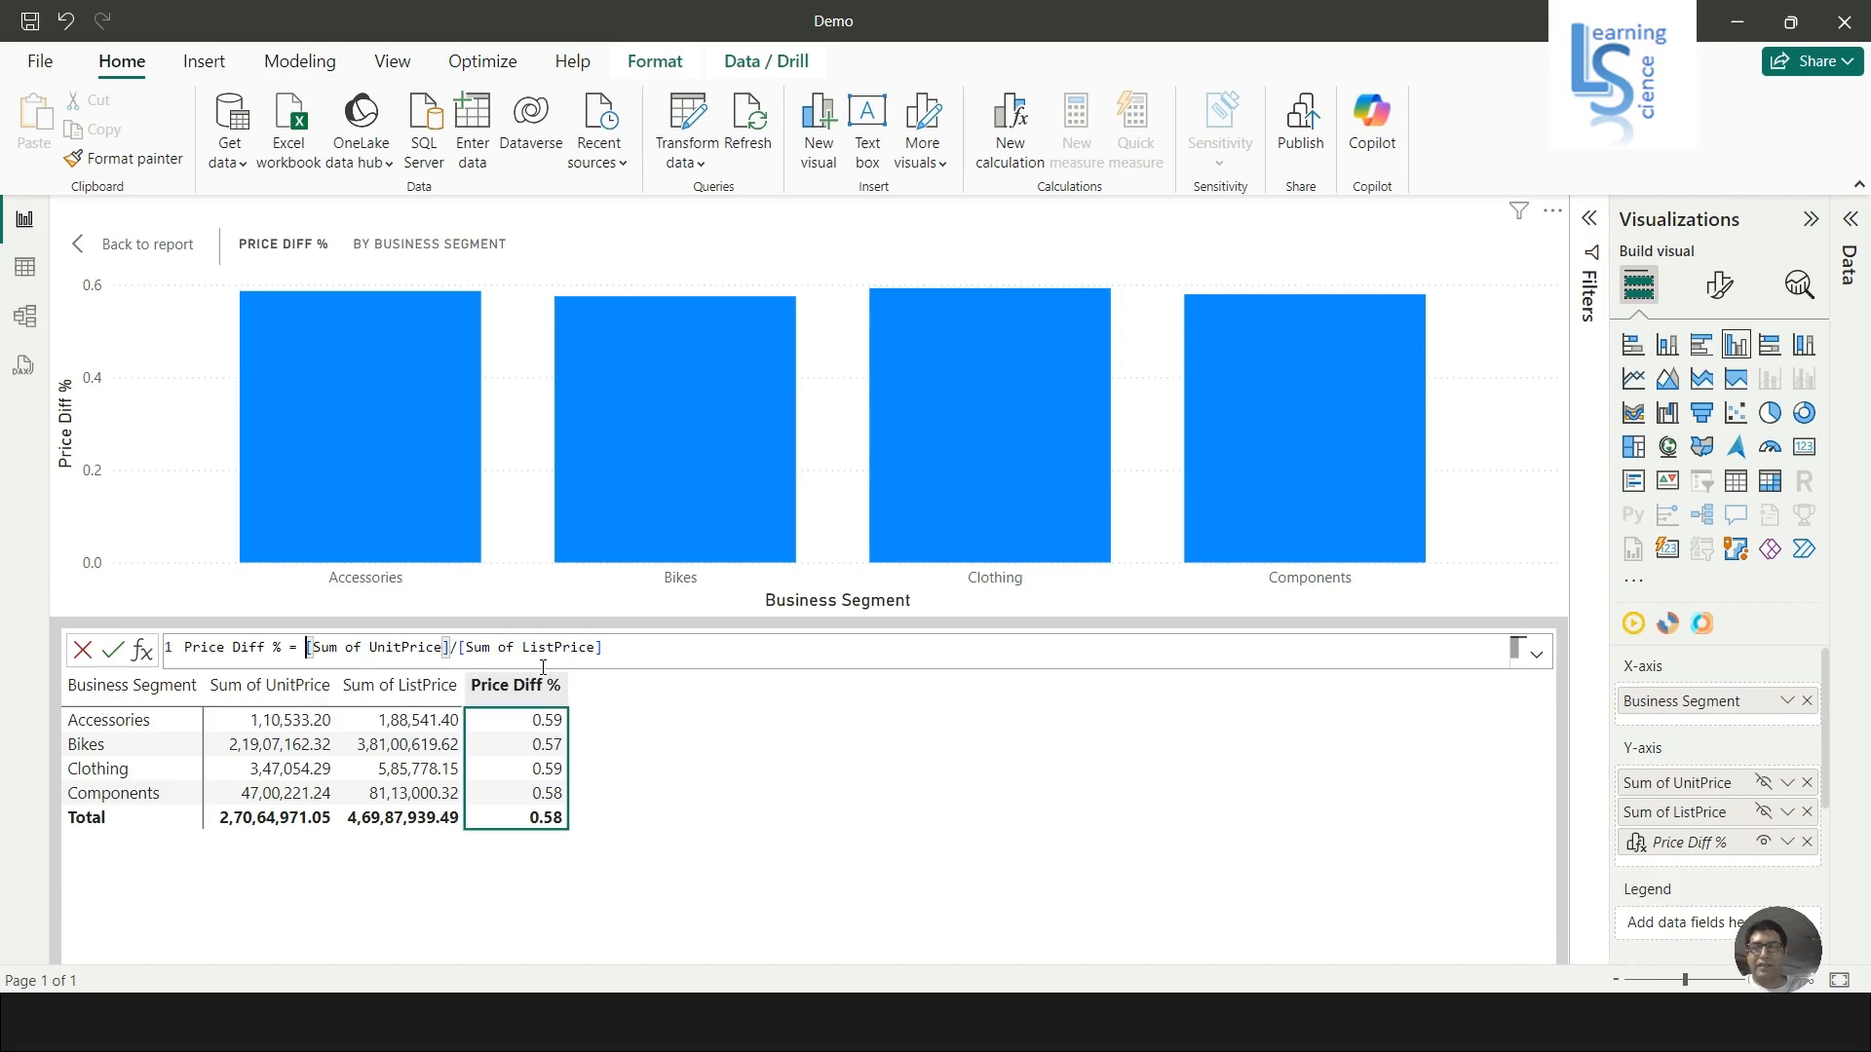
text(FROMA)
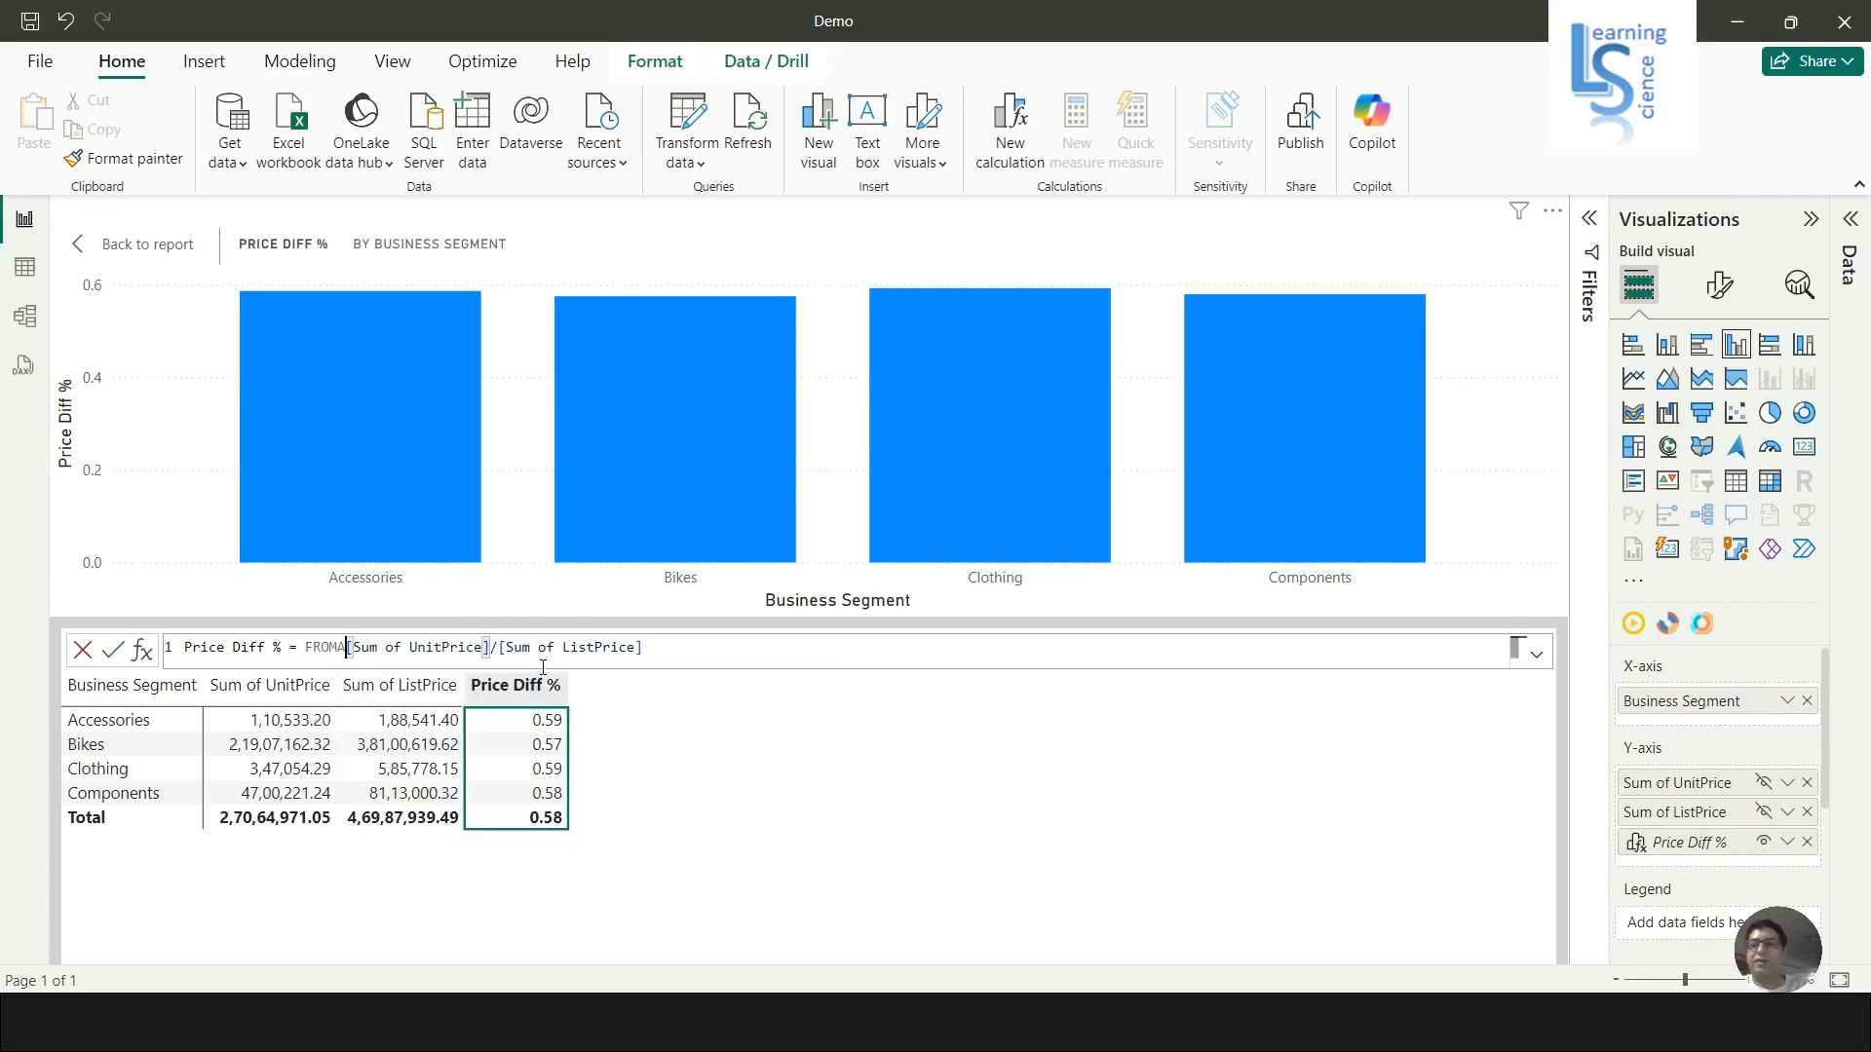
text(T()
key(BackSpace)
key(BackSpace)
key(BackSpace)
key(BackSpace)
key(BackSpace)
key(BackSpace)
key(BackSpace)
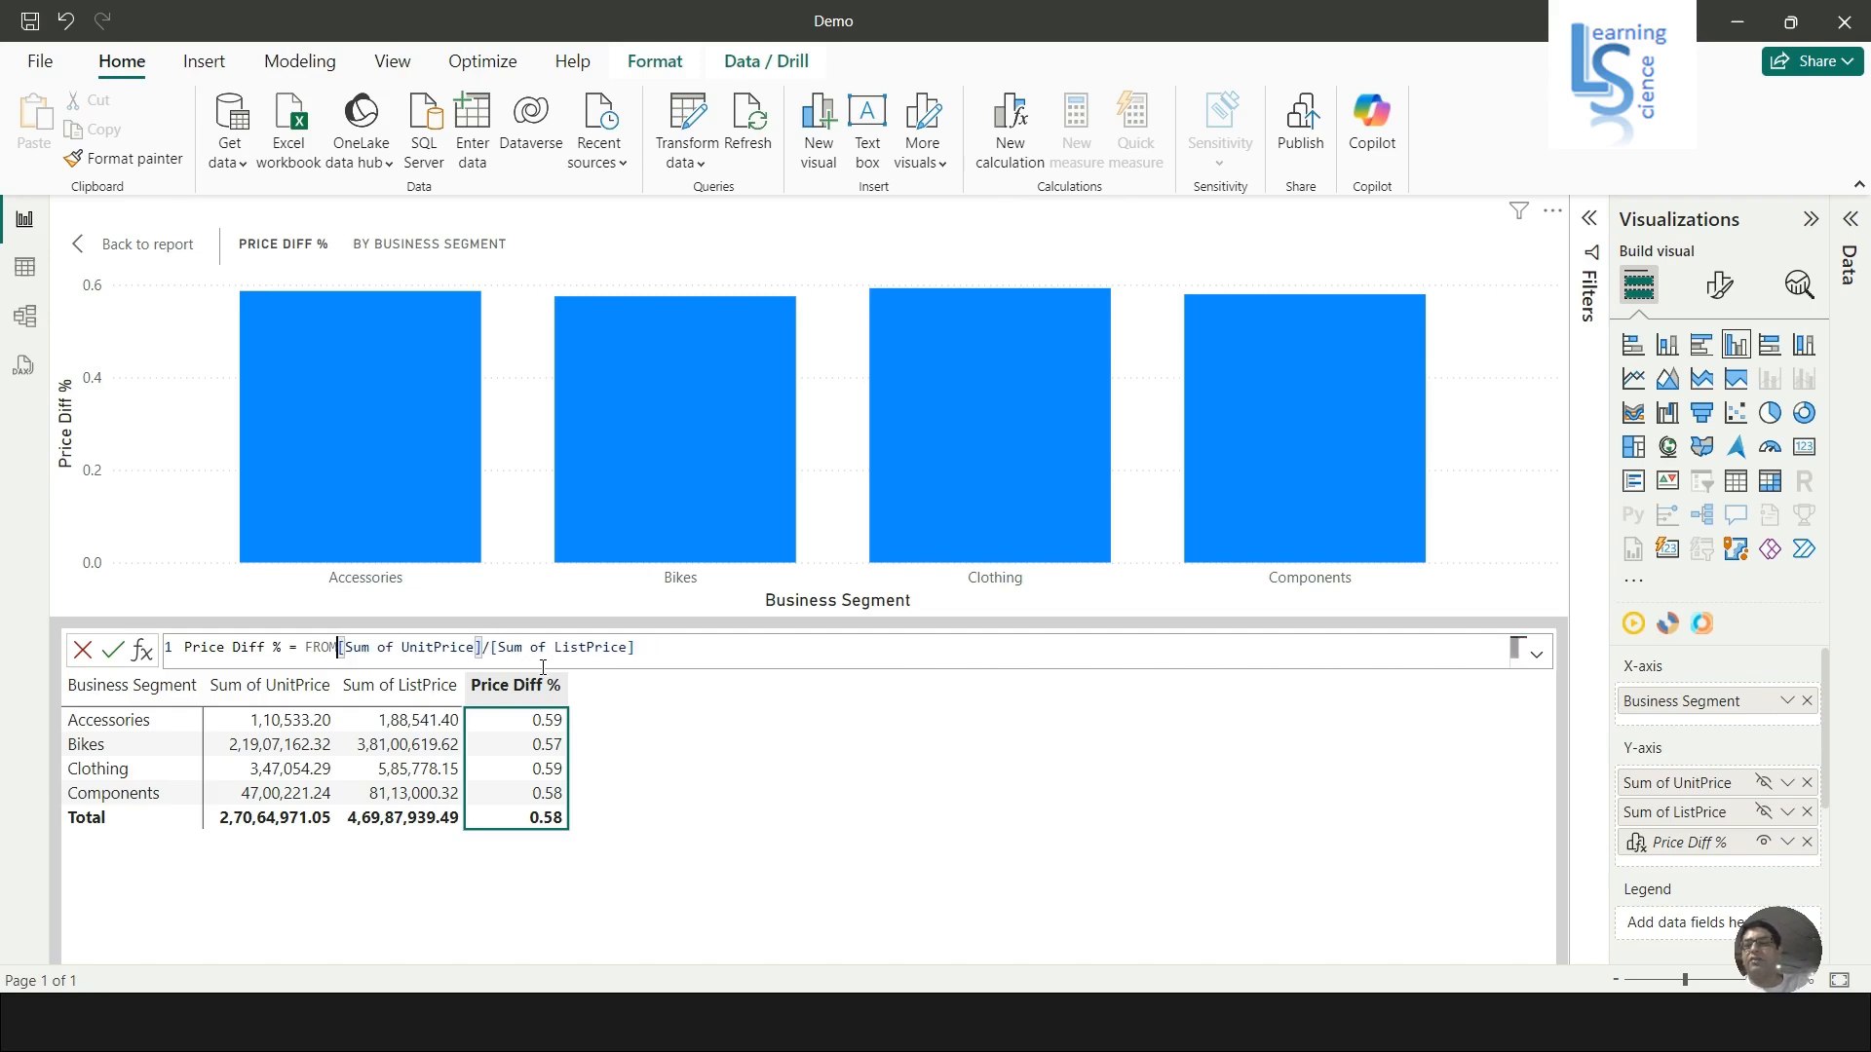
Wrap the Price Diff % expression in a FORMAT function with the format string "##.00%" and commit the calculation.
text(FORMAT()
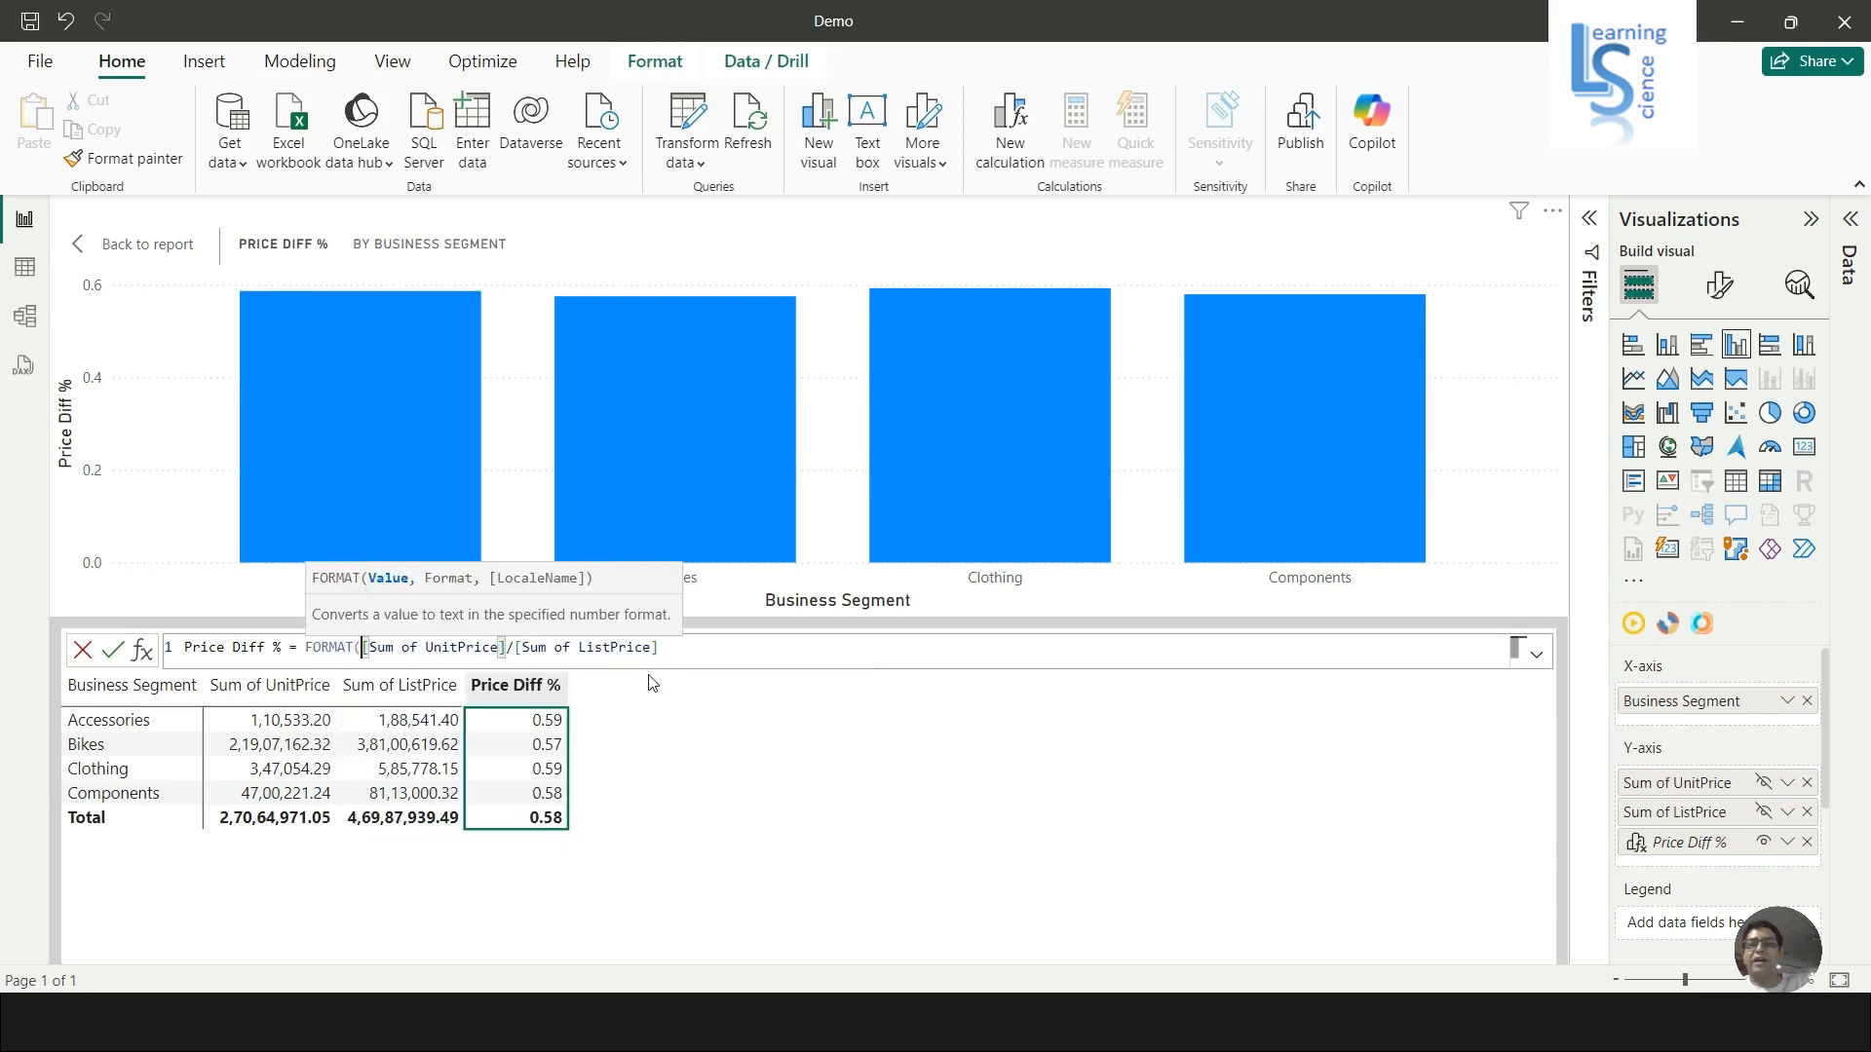
click(675, 650)
text(,)
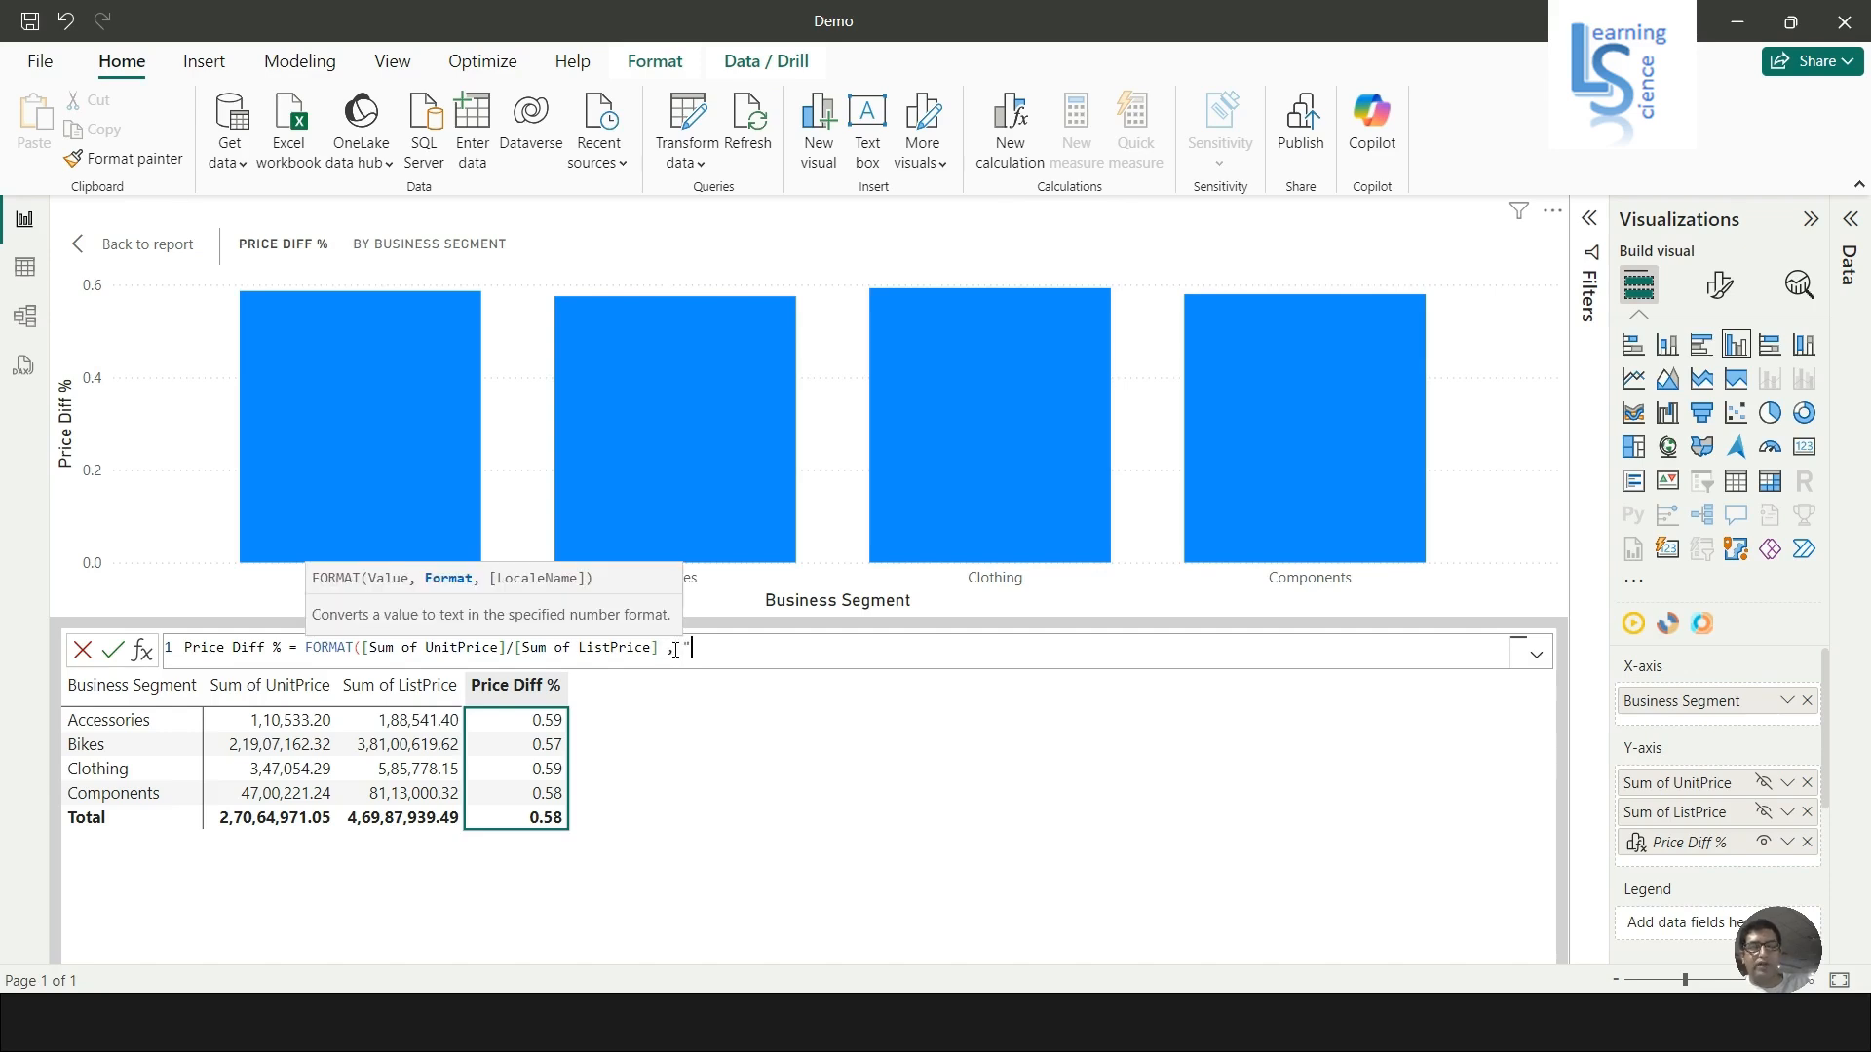
text("##.00)
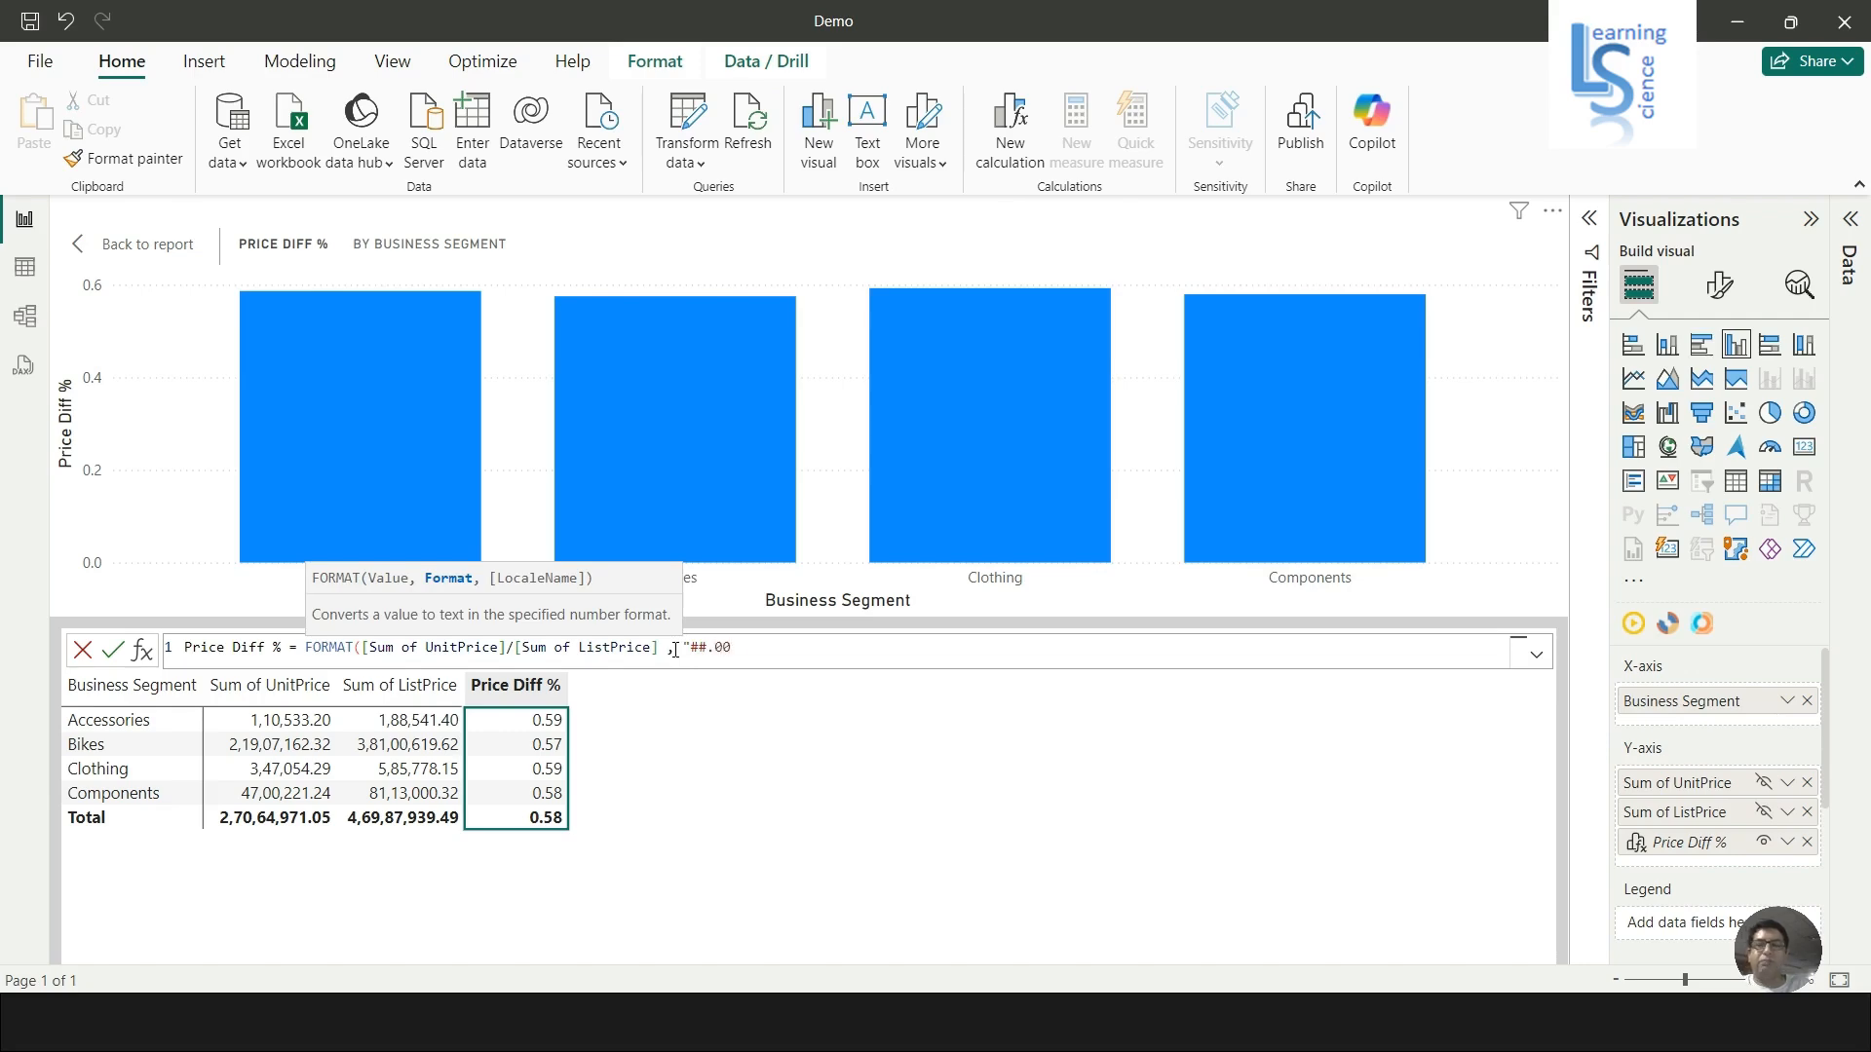
text())
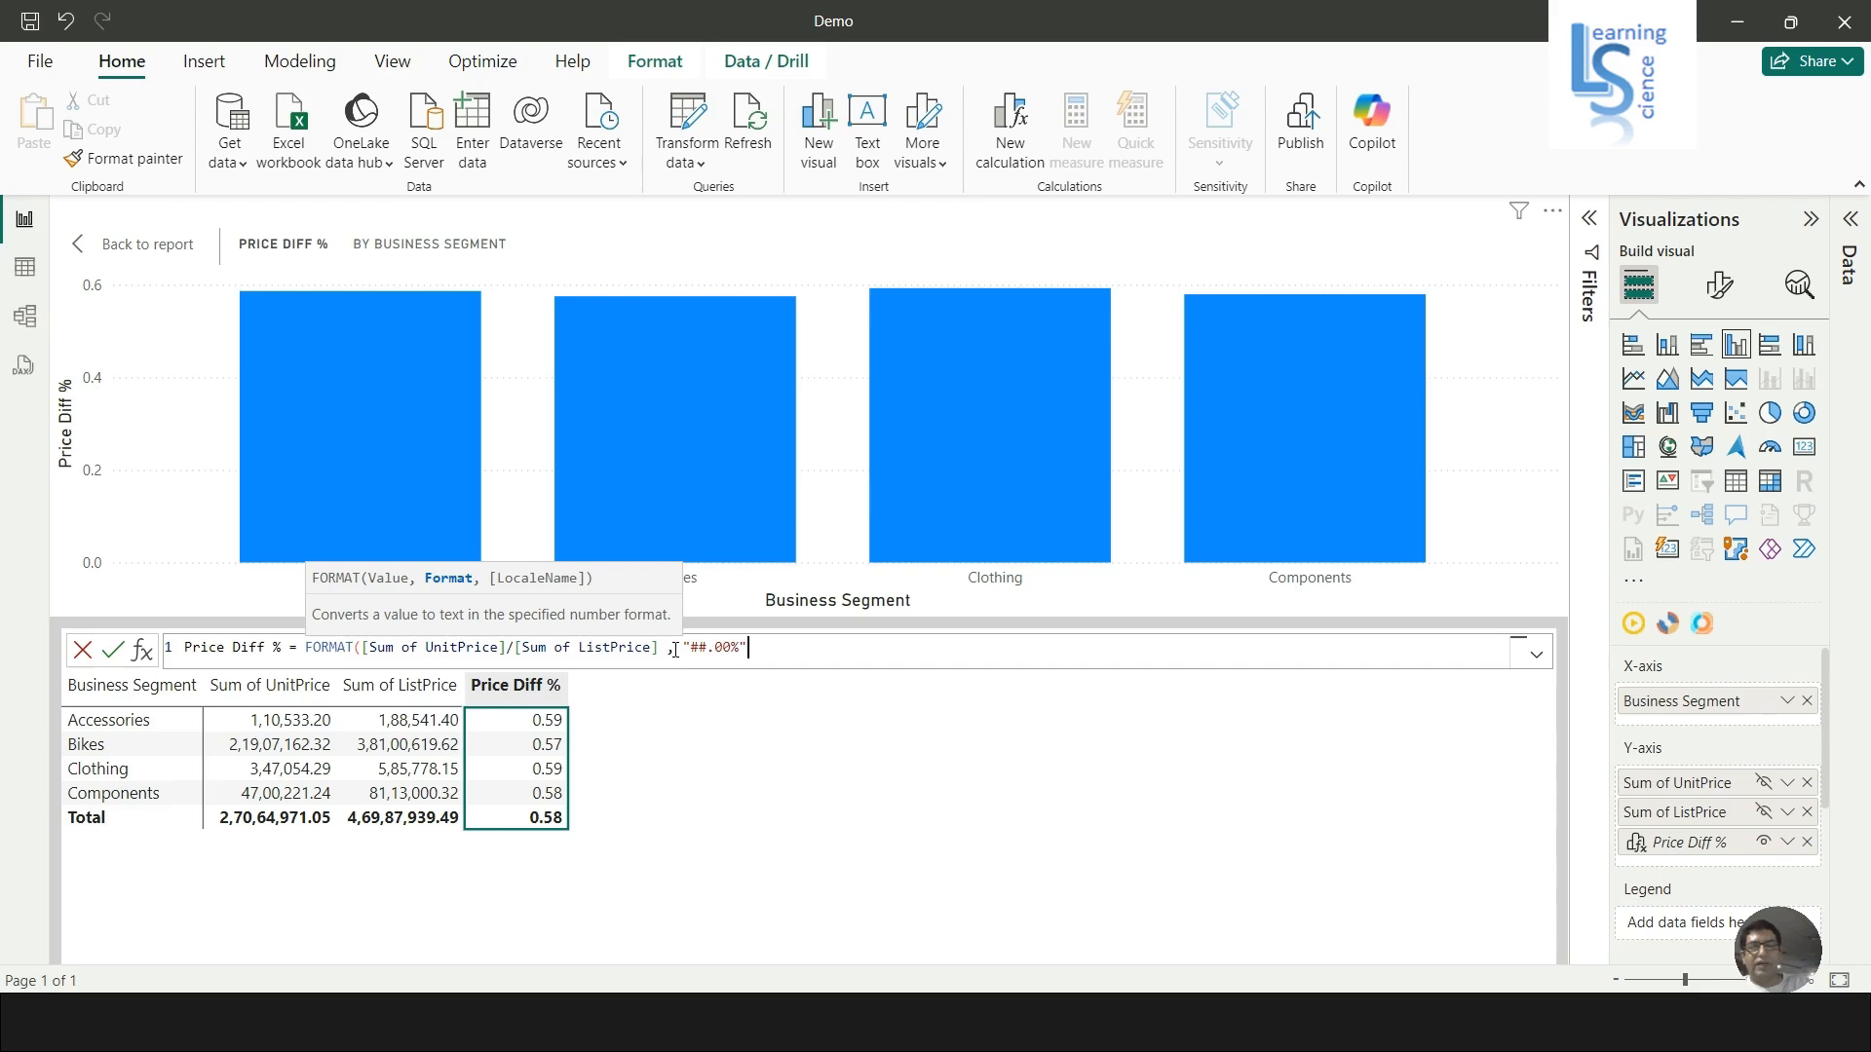
key(Return)
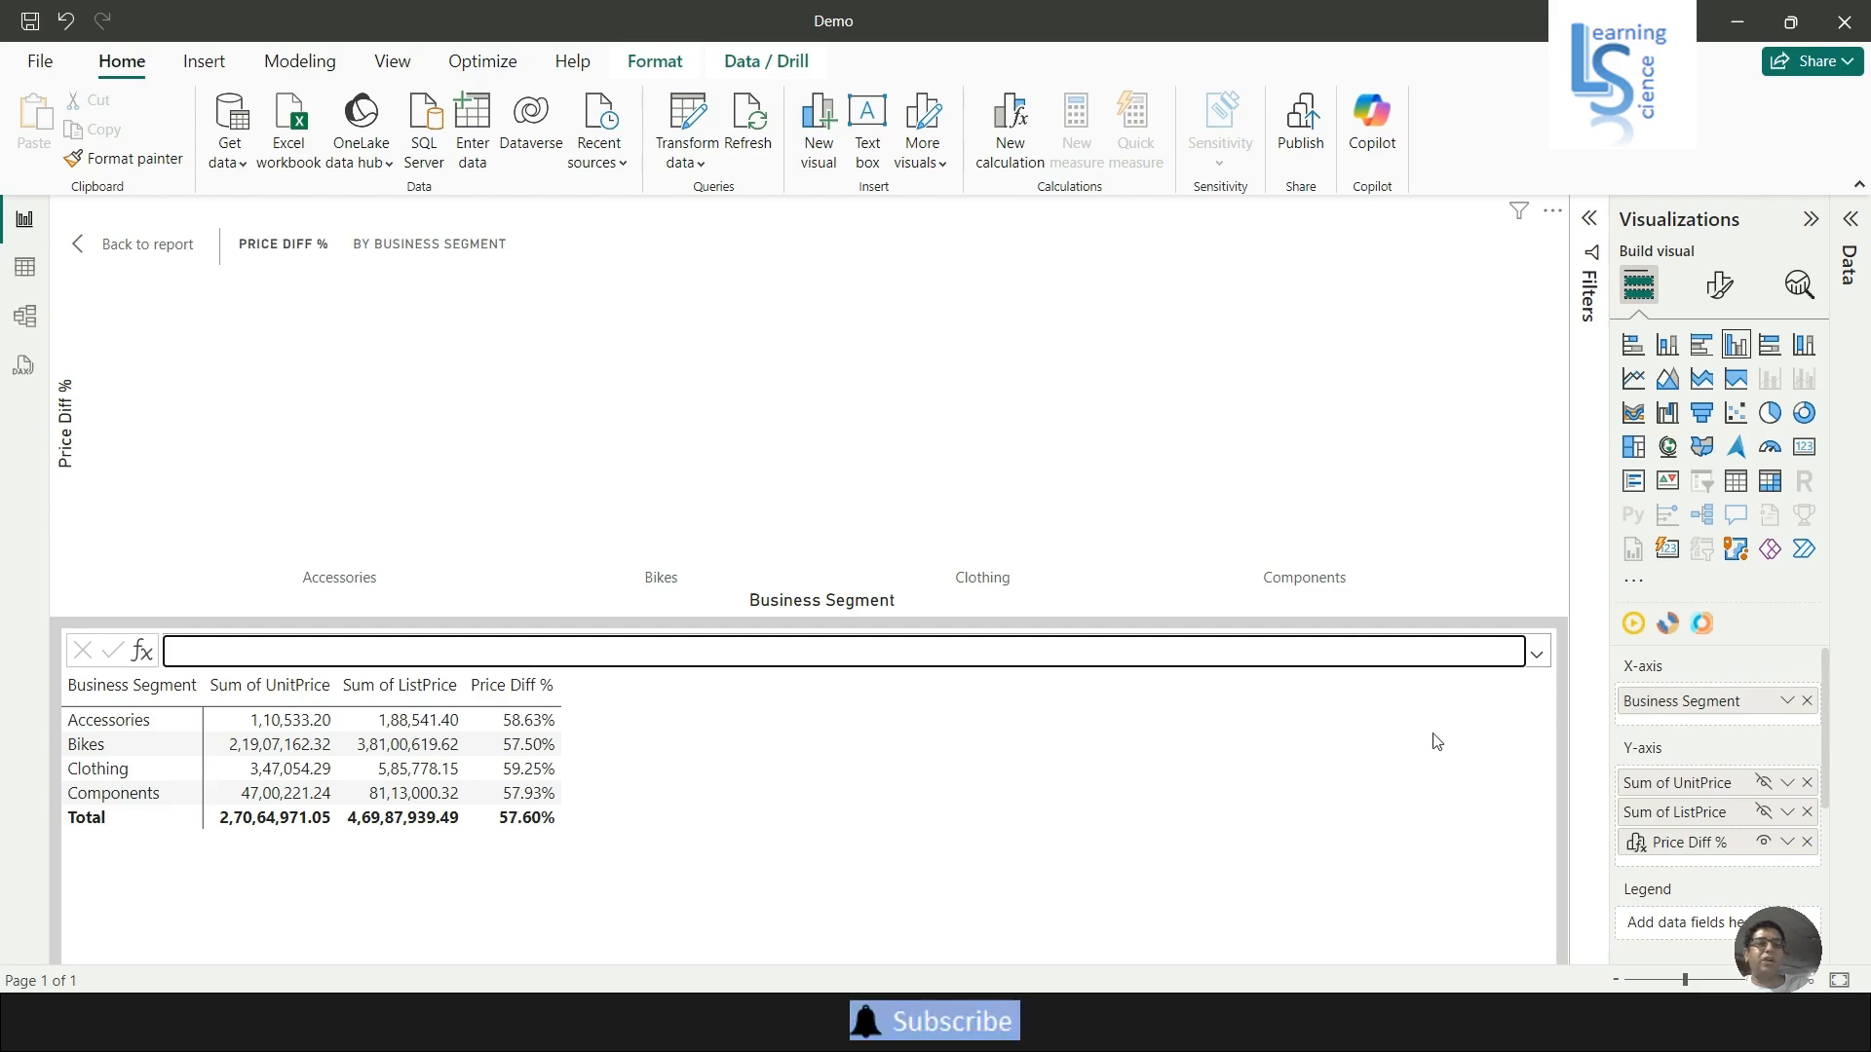
Remove the FORMAT function and its format string from Price Diff %, keeping [Sum of UnitPrice]/[Sum of ListPrice], and commit the calculation.
click(1789, 851)
click(1788, 851)
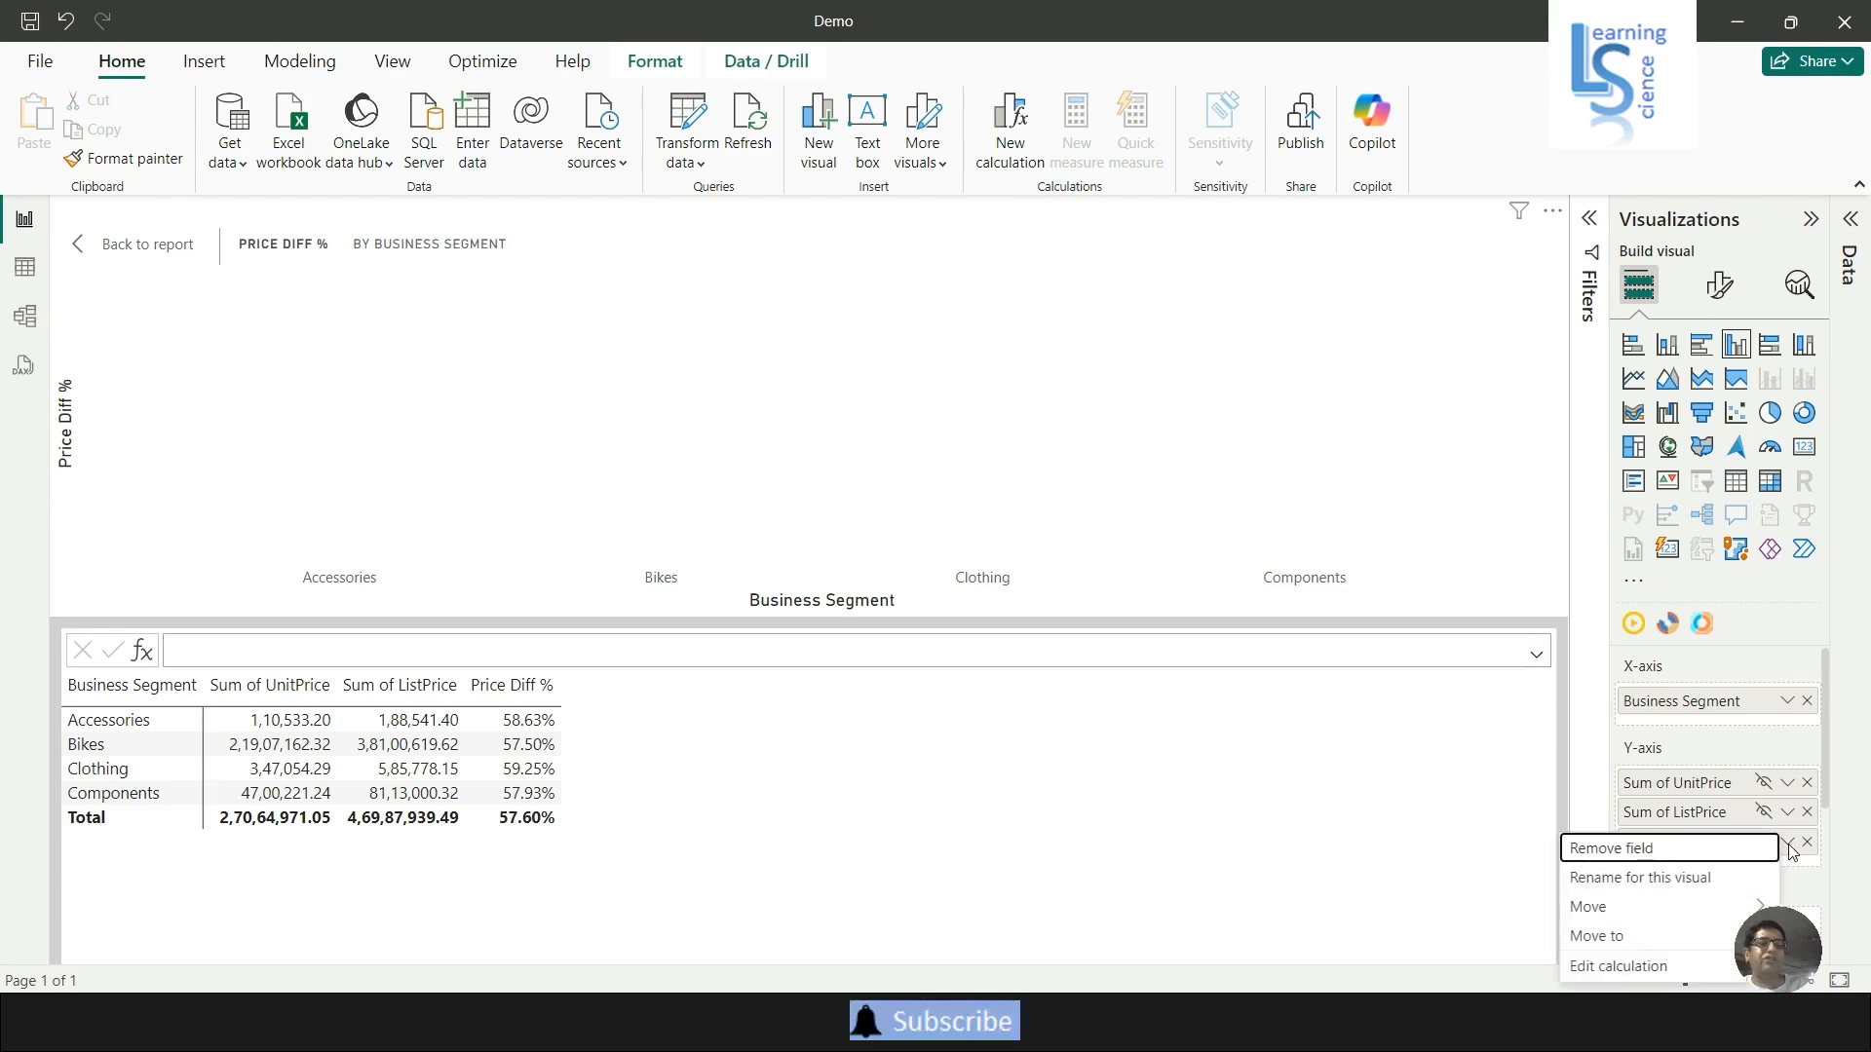
click(1650, 970)
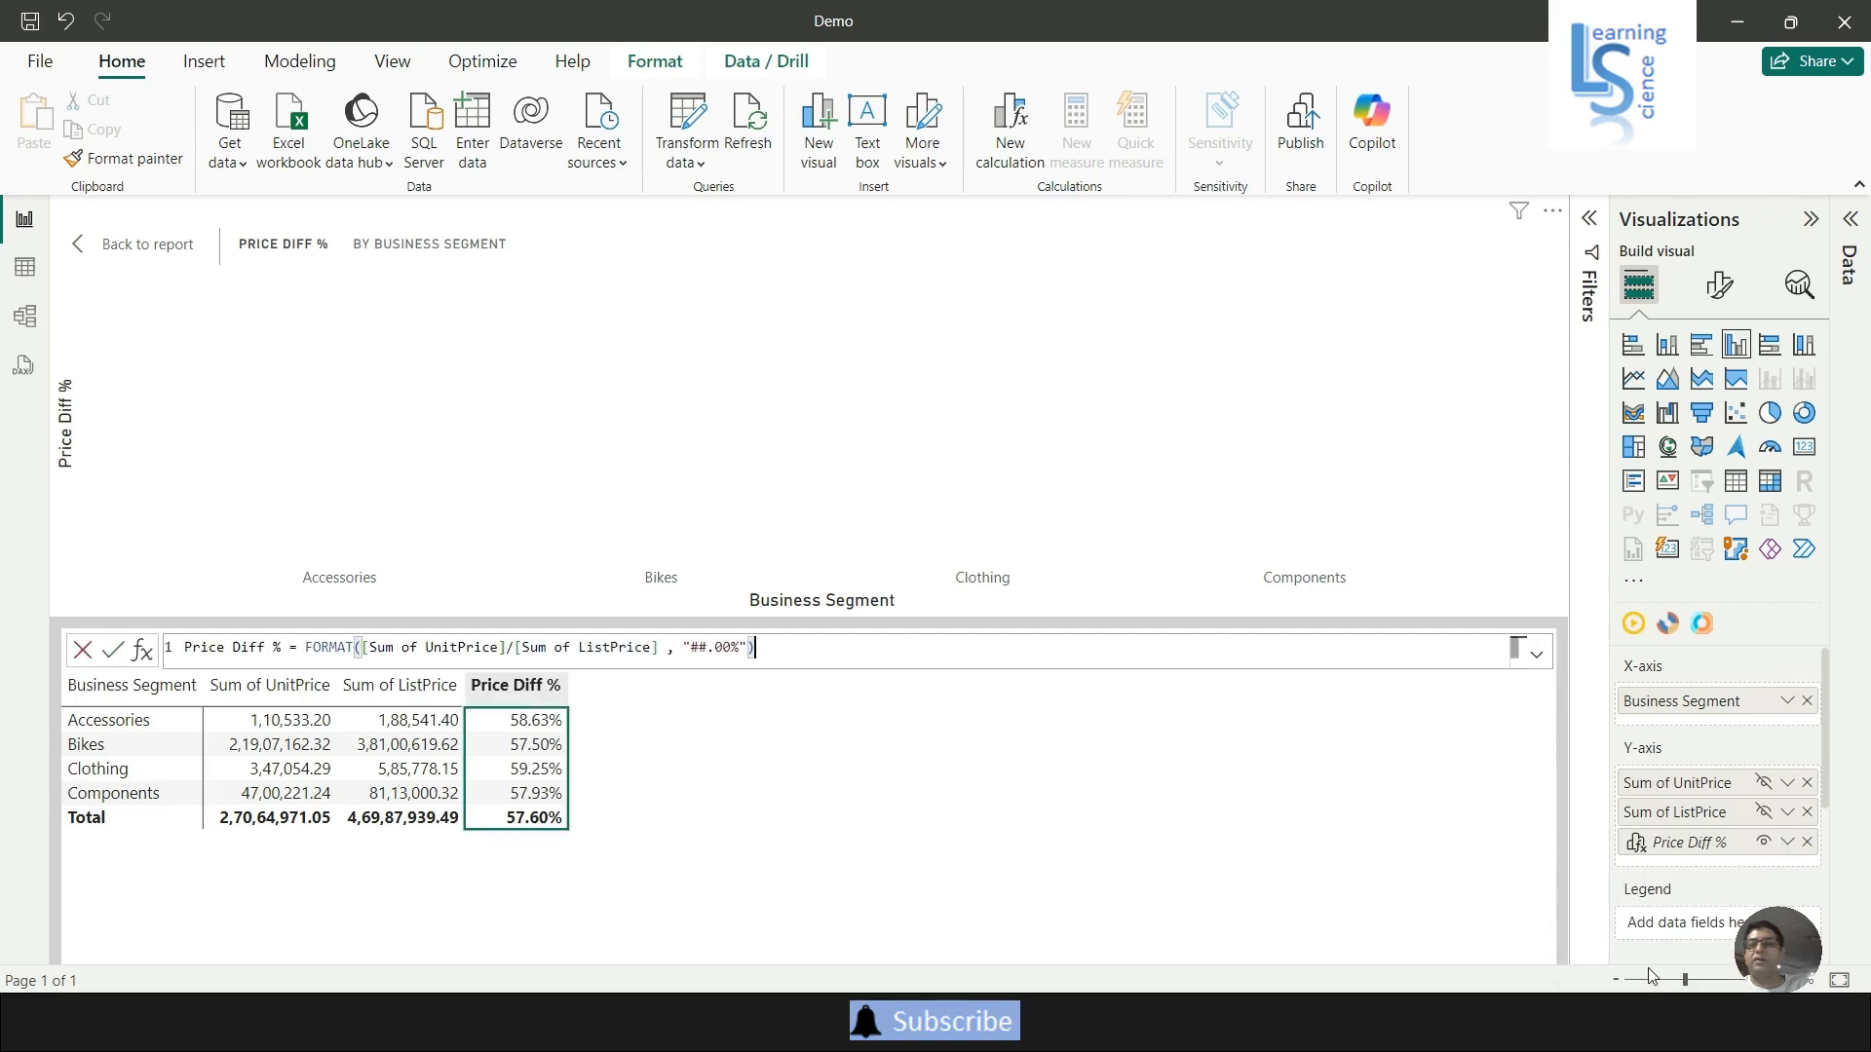
click(365, 649)
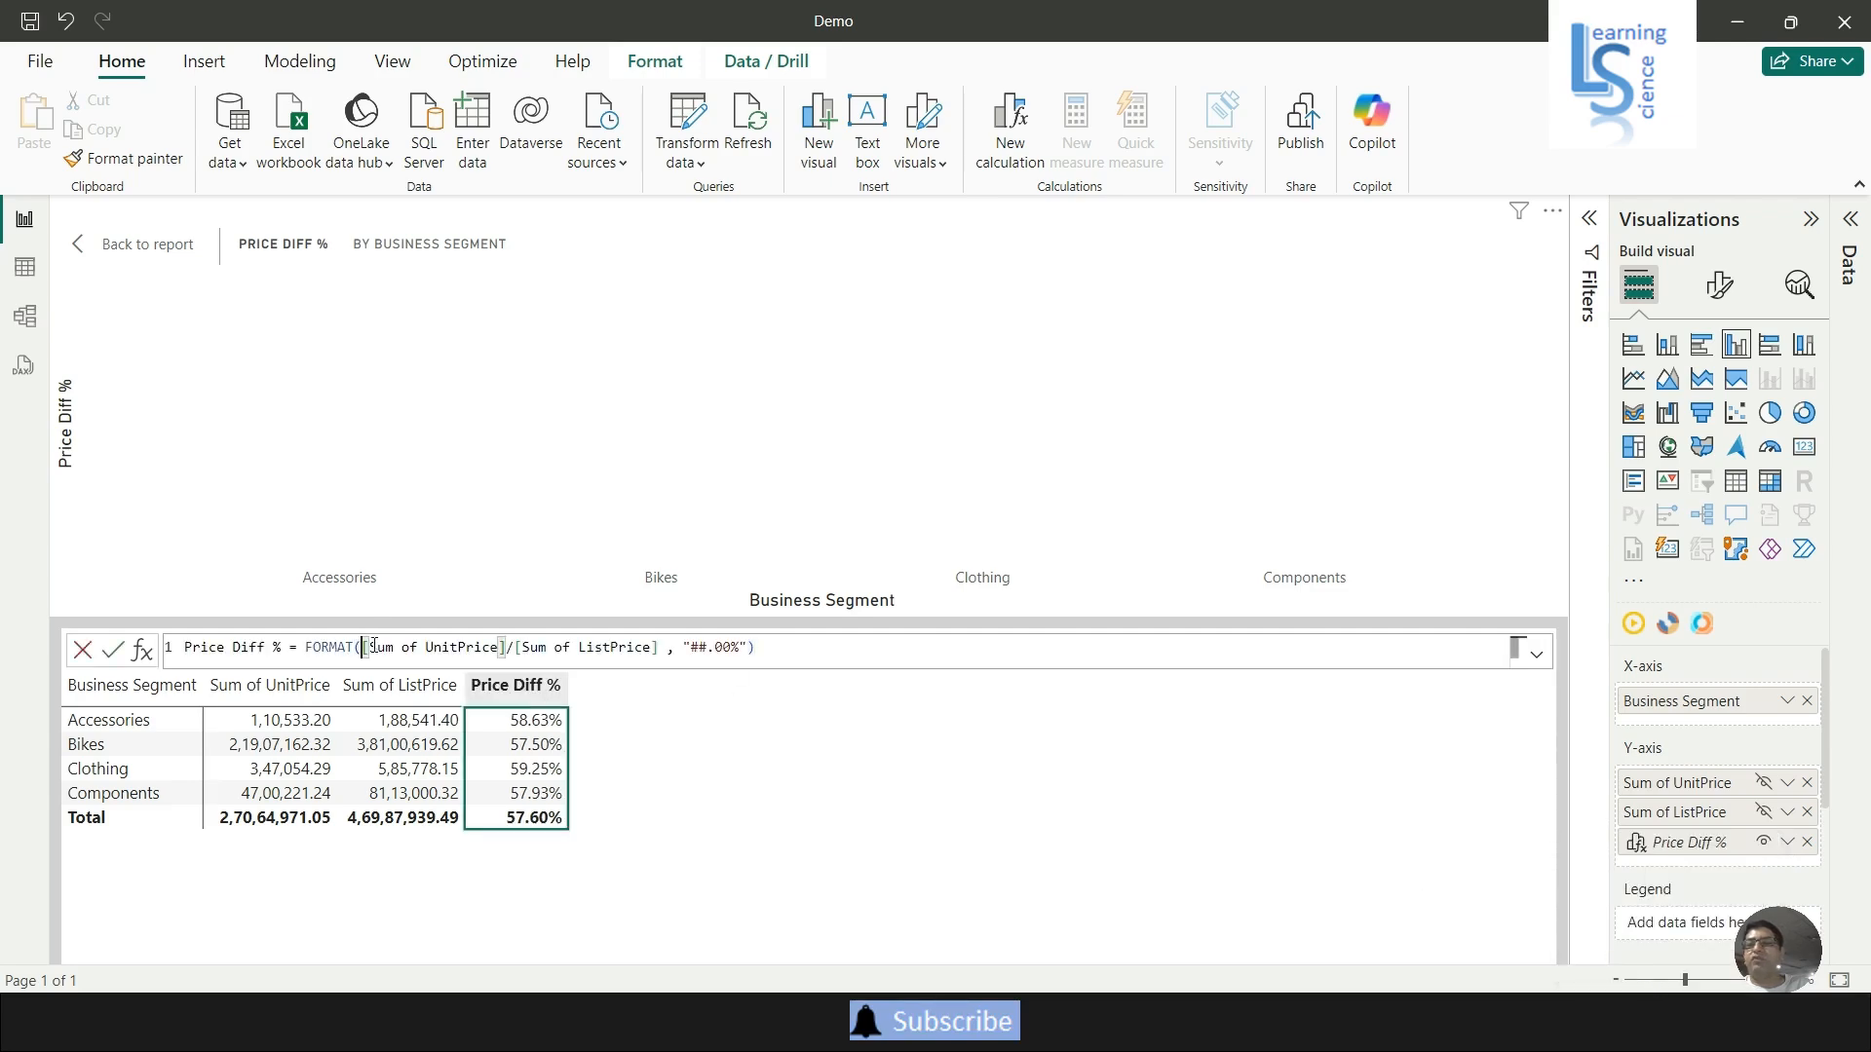
key(BackSpace)
key(BackSpace)
key(BackSpace)
key(BackSpace)
key(BackSpace)
key(BackSpace)
key(BackSpace)
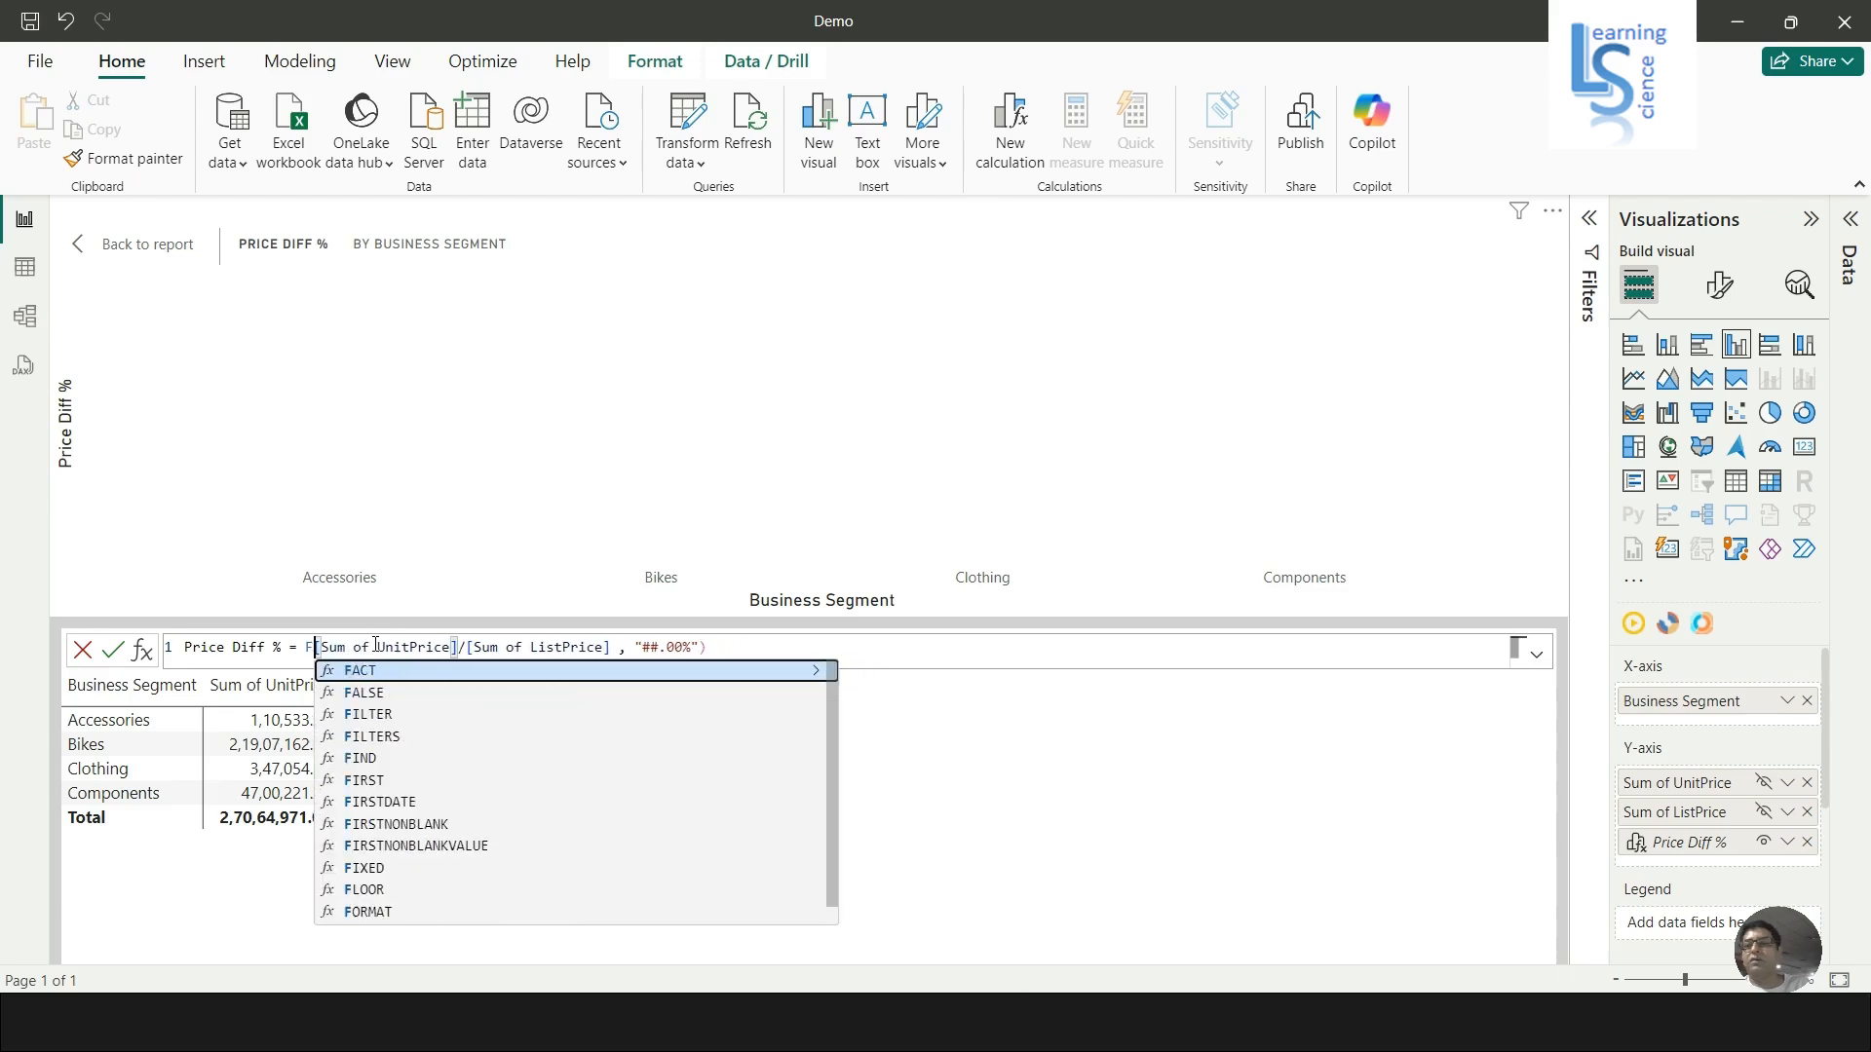
click(710, 653)
key(BackSpace)
key(BackSpace)
key(BackSpace)
key(BackSpace)
key(BackSpace)
key(BackSpace)
key(BackSpace)
key(BackSpace)
key(BackSpace)
key(BackSpace)
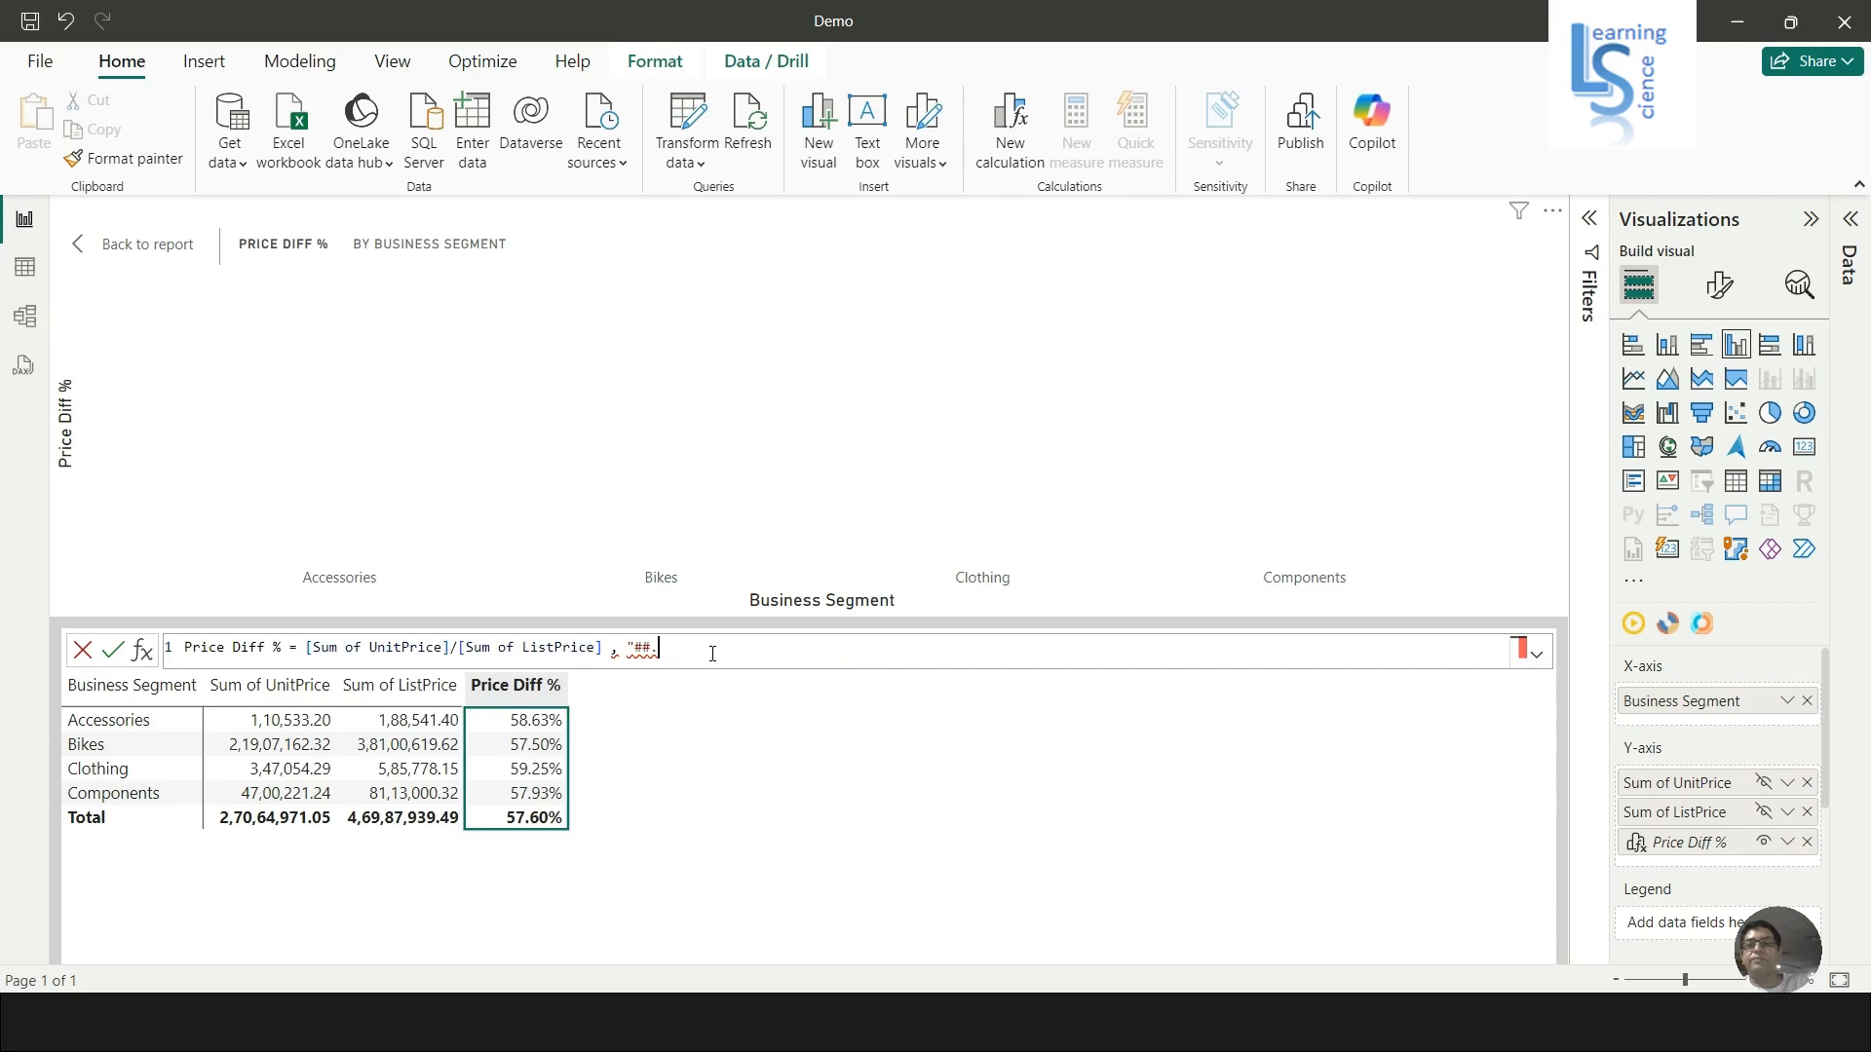
key(BackSpace)
key(BackSpace)
key(Return)
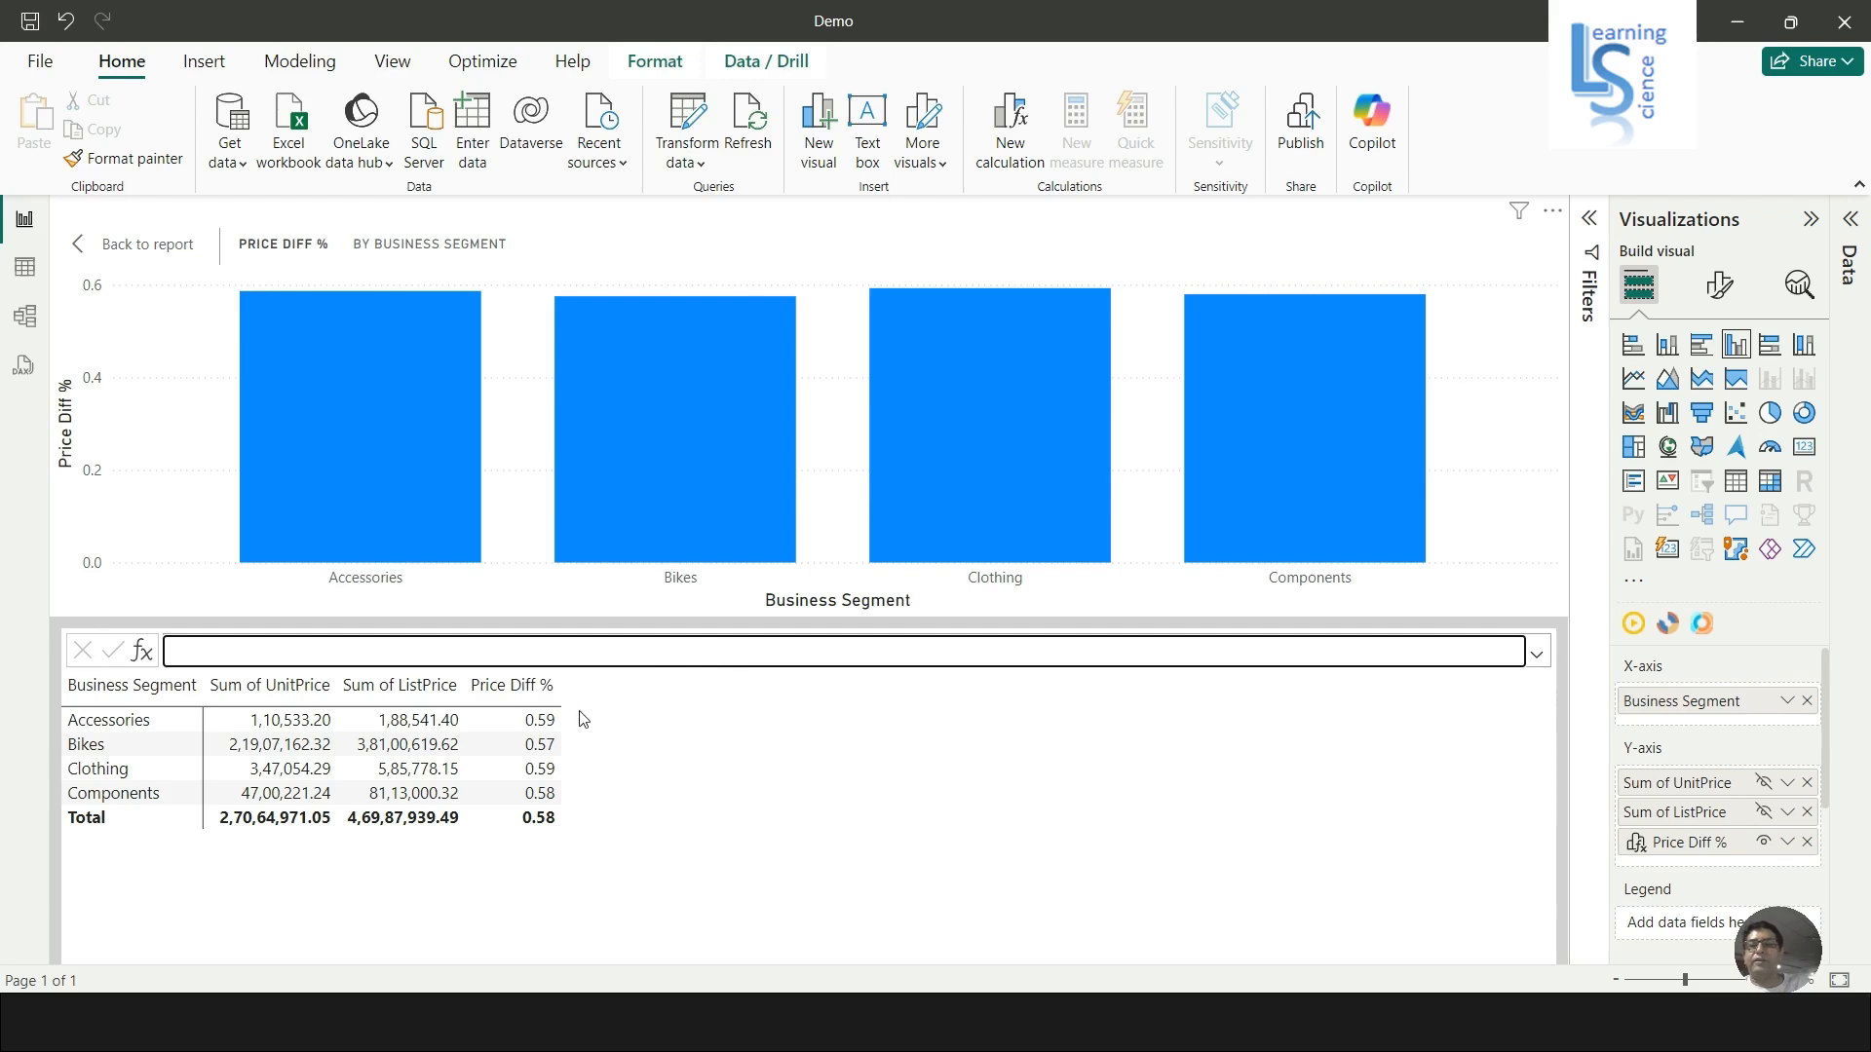
Turn on the chart's data labels and set the data format of Price Diff % to ##.00%.
click(1721, 287)
click(1807, 801)
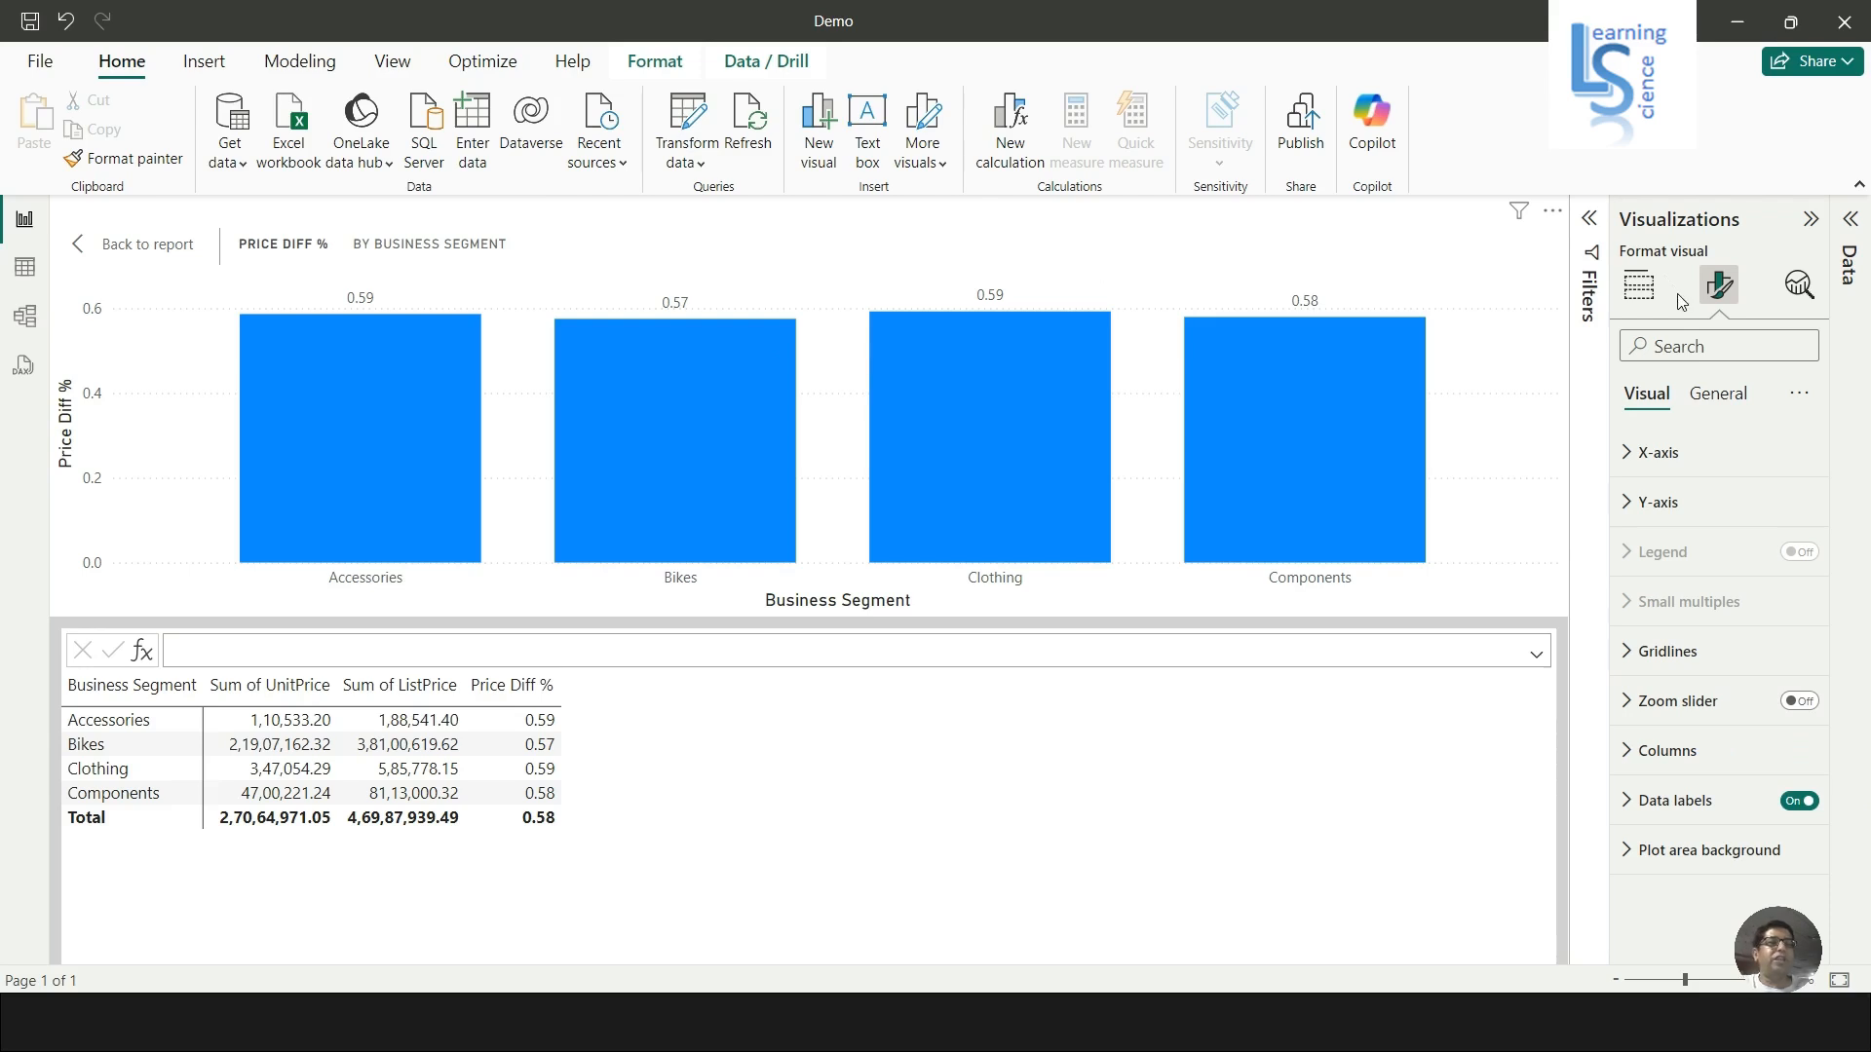
click(1726, 405)
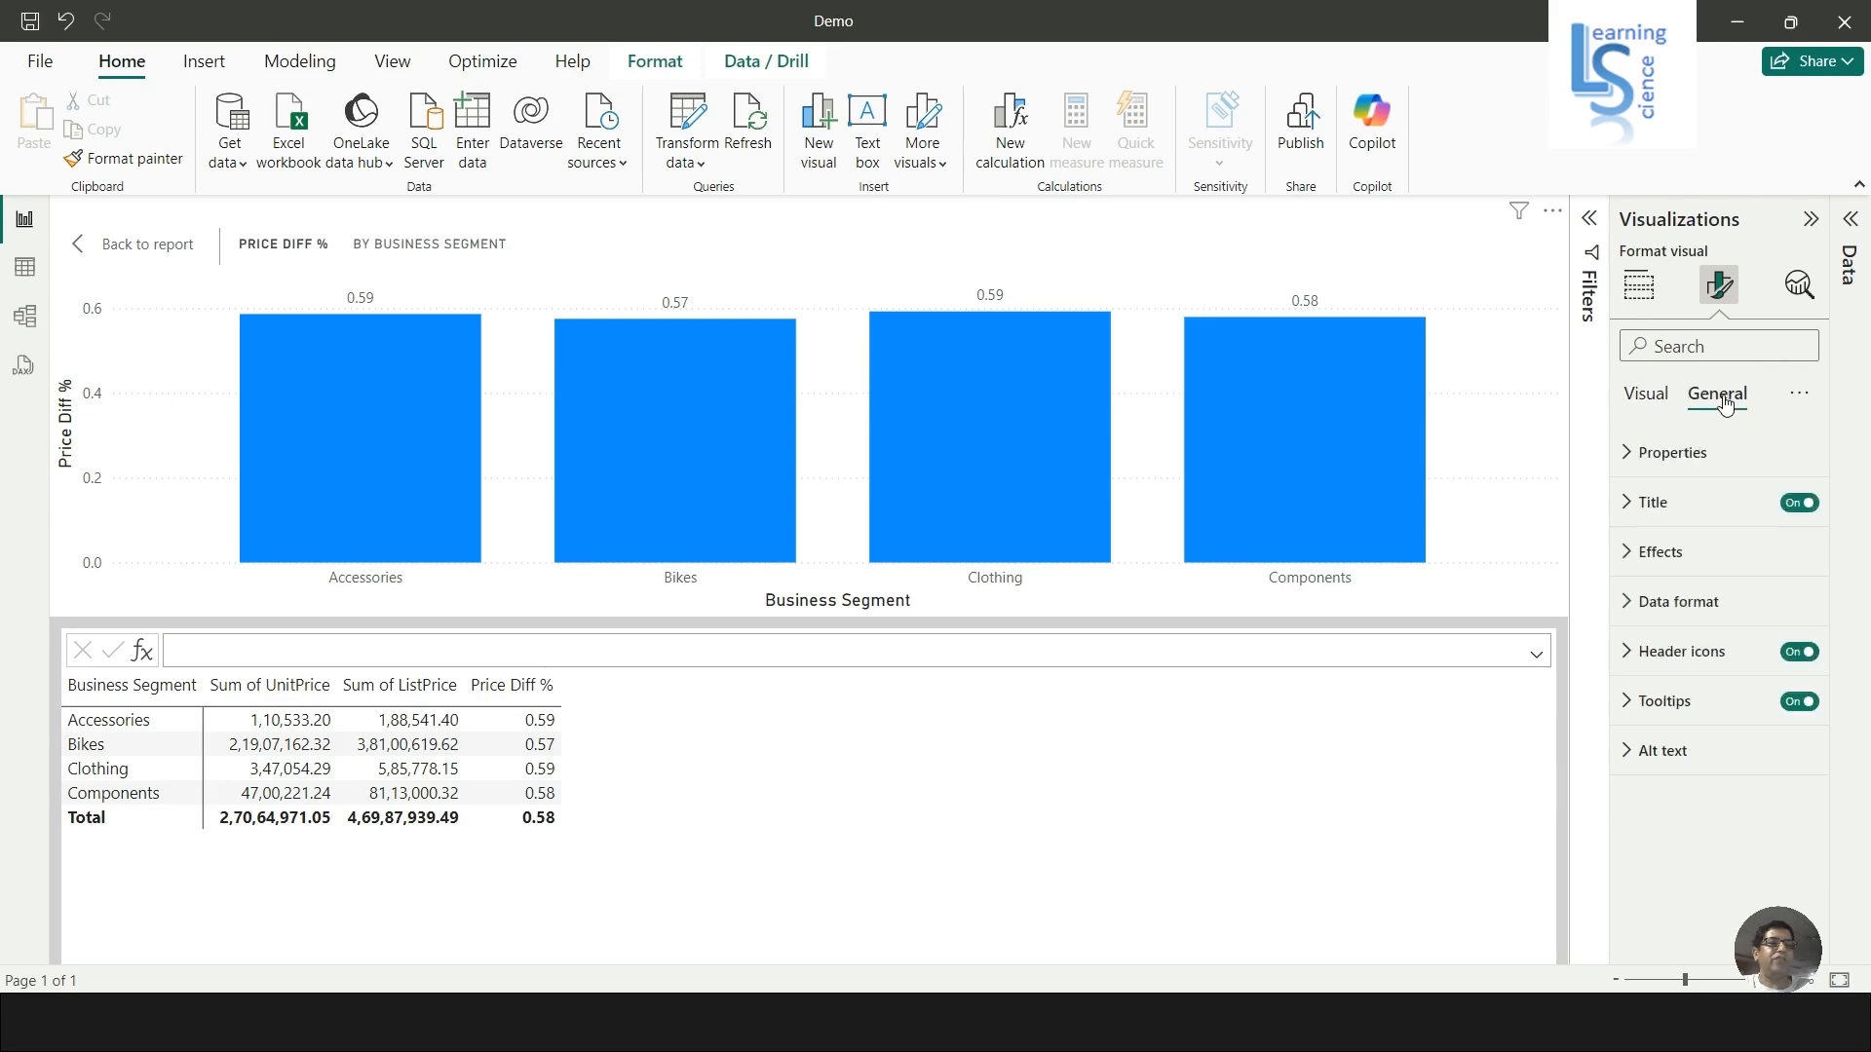
click(1626, 606)
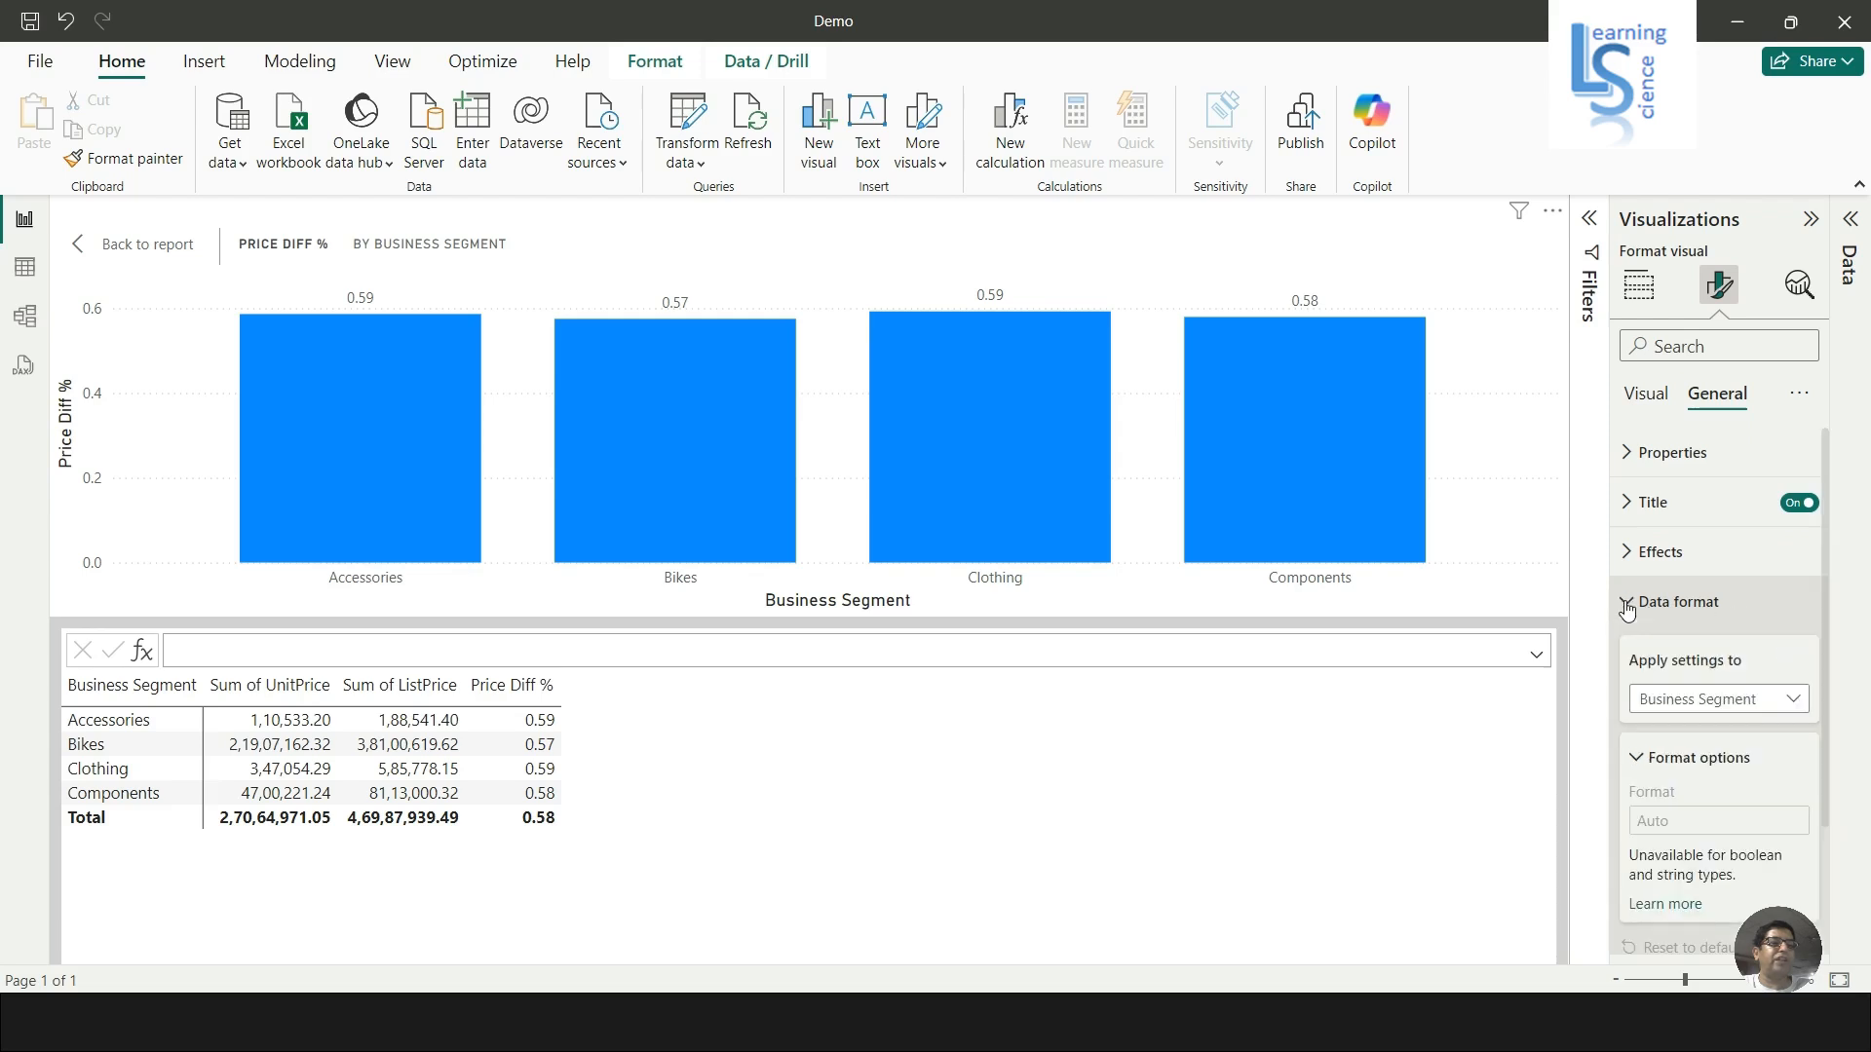
click(1799, 701)
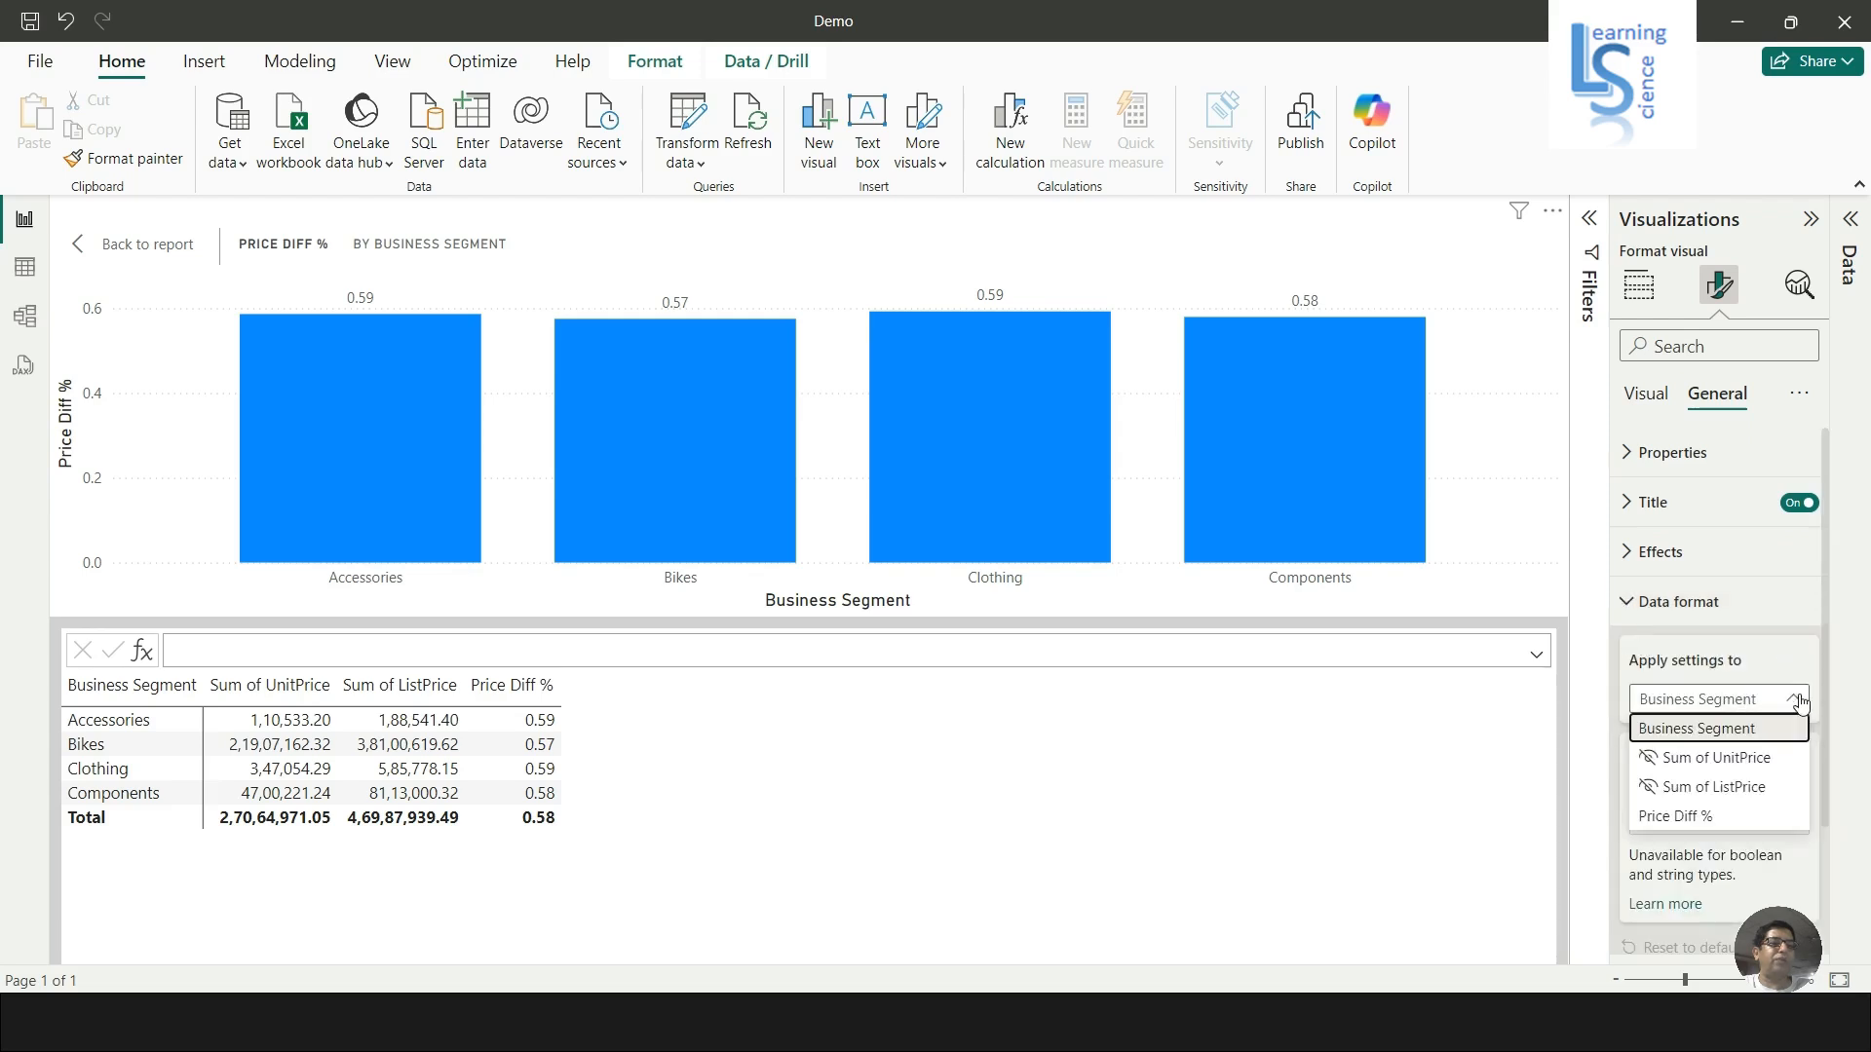
click(1710, 818)
click(1687, 824)
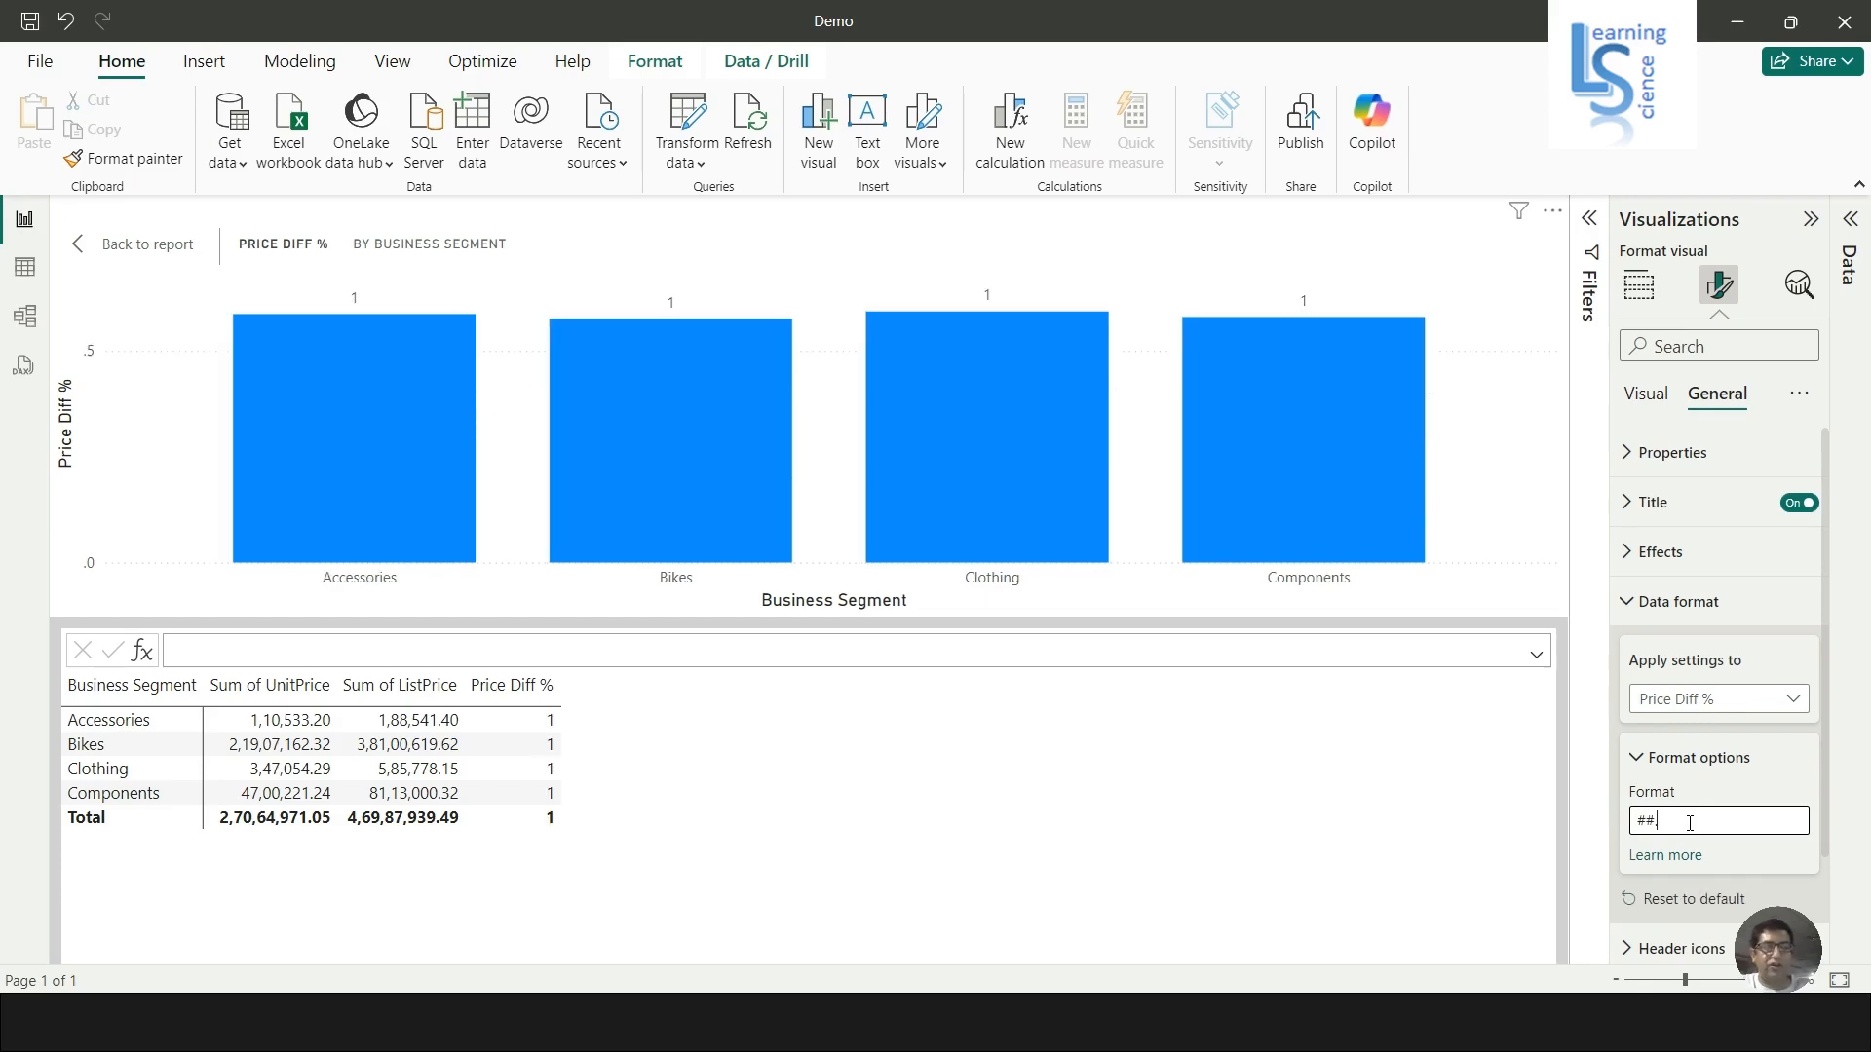
text(##.00%)
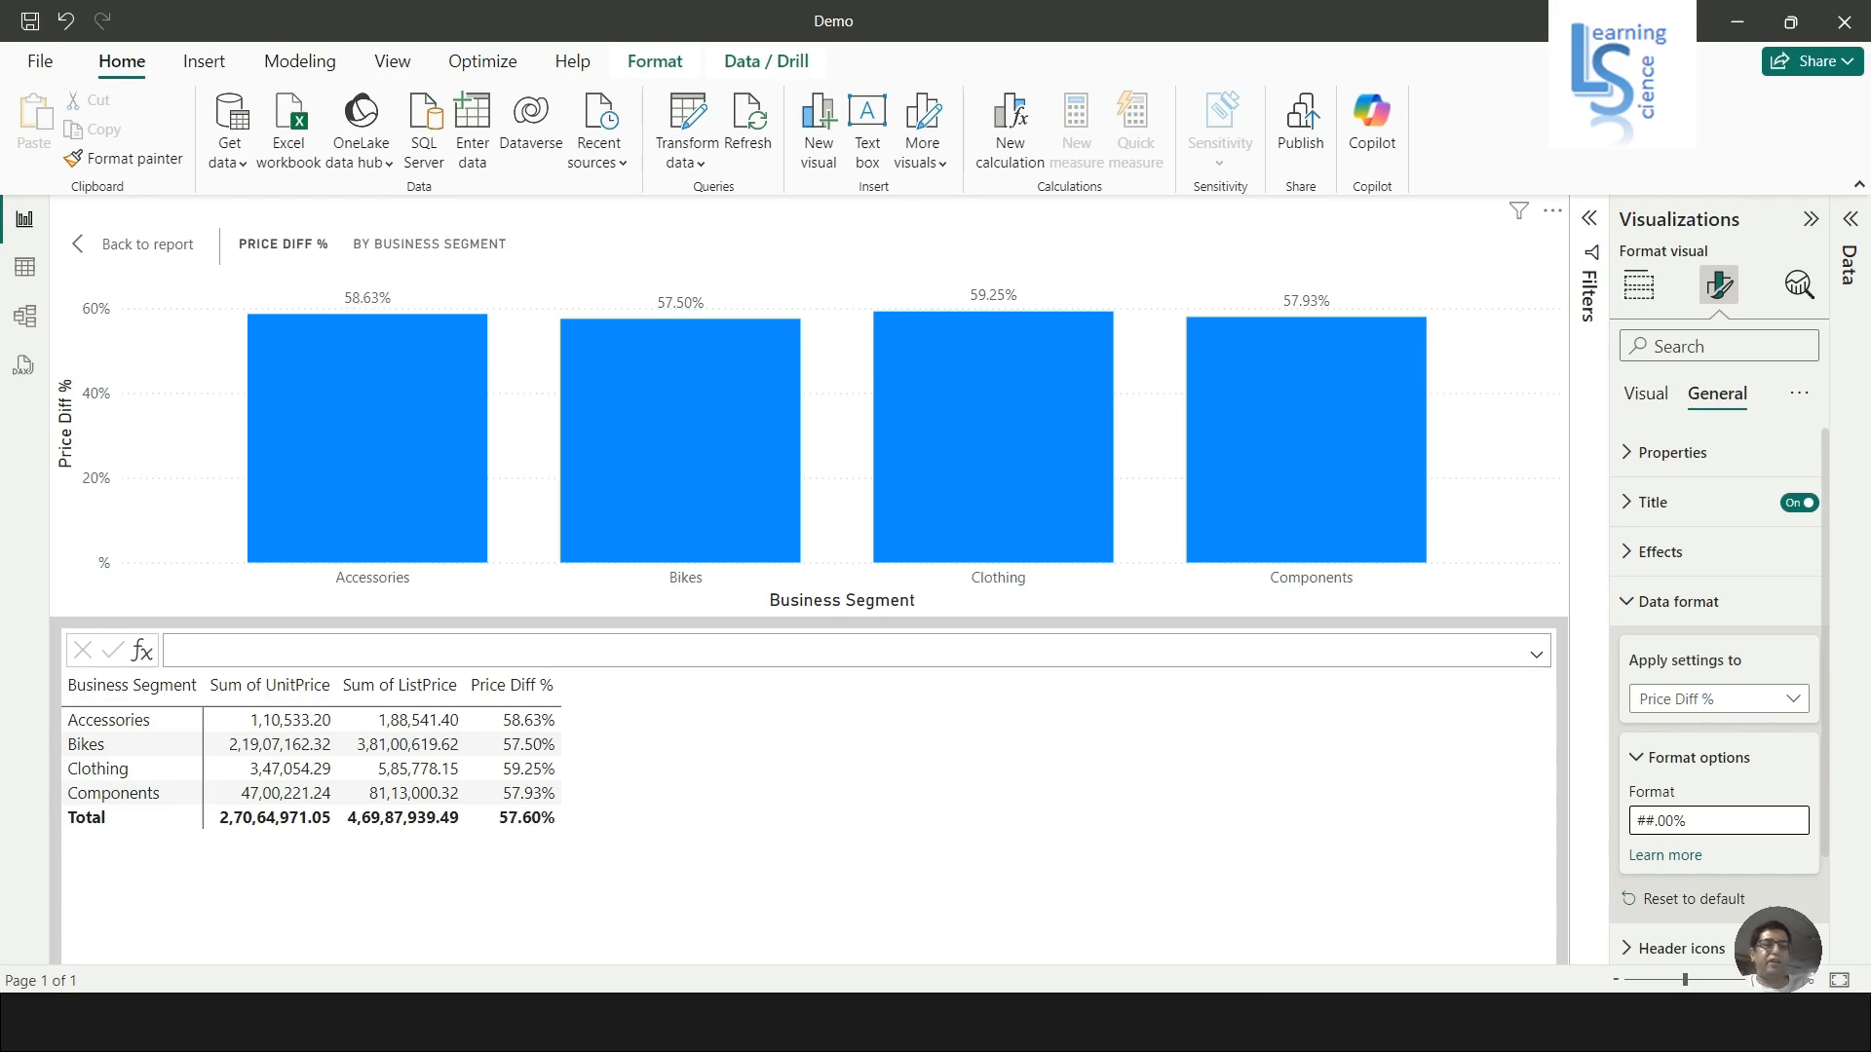
Inspect the chart's percentage labels up close and return from the visual calculation view to the report page.
scroll(1700, 984, up, 3)
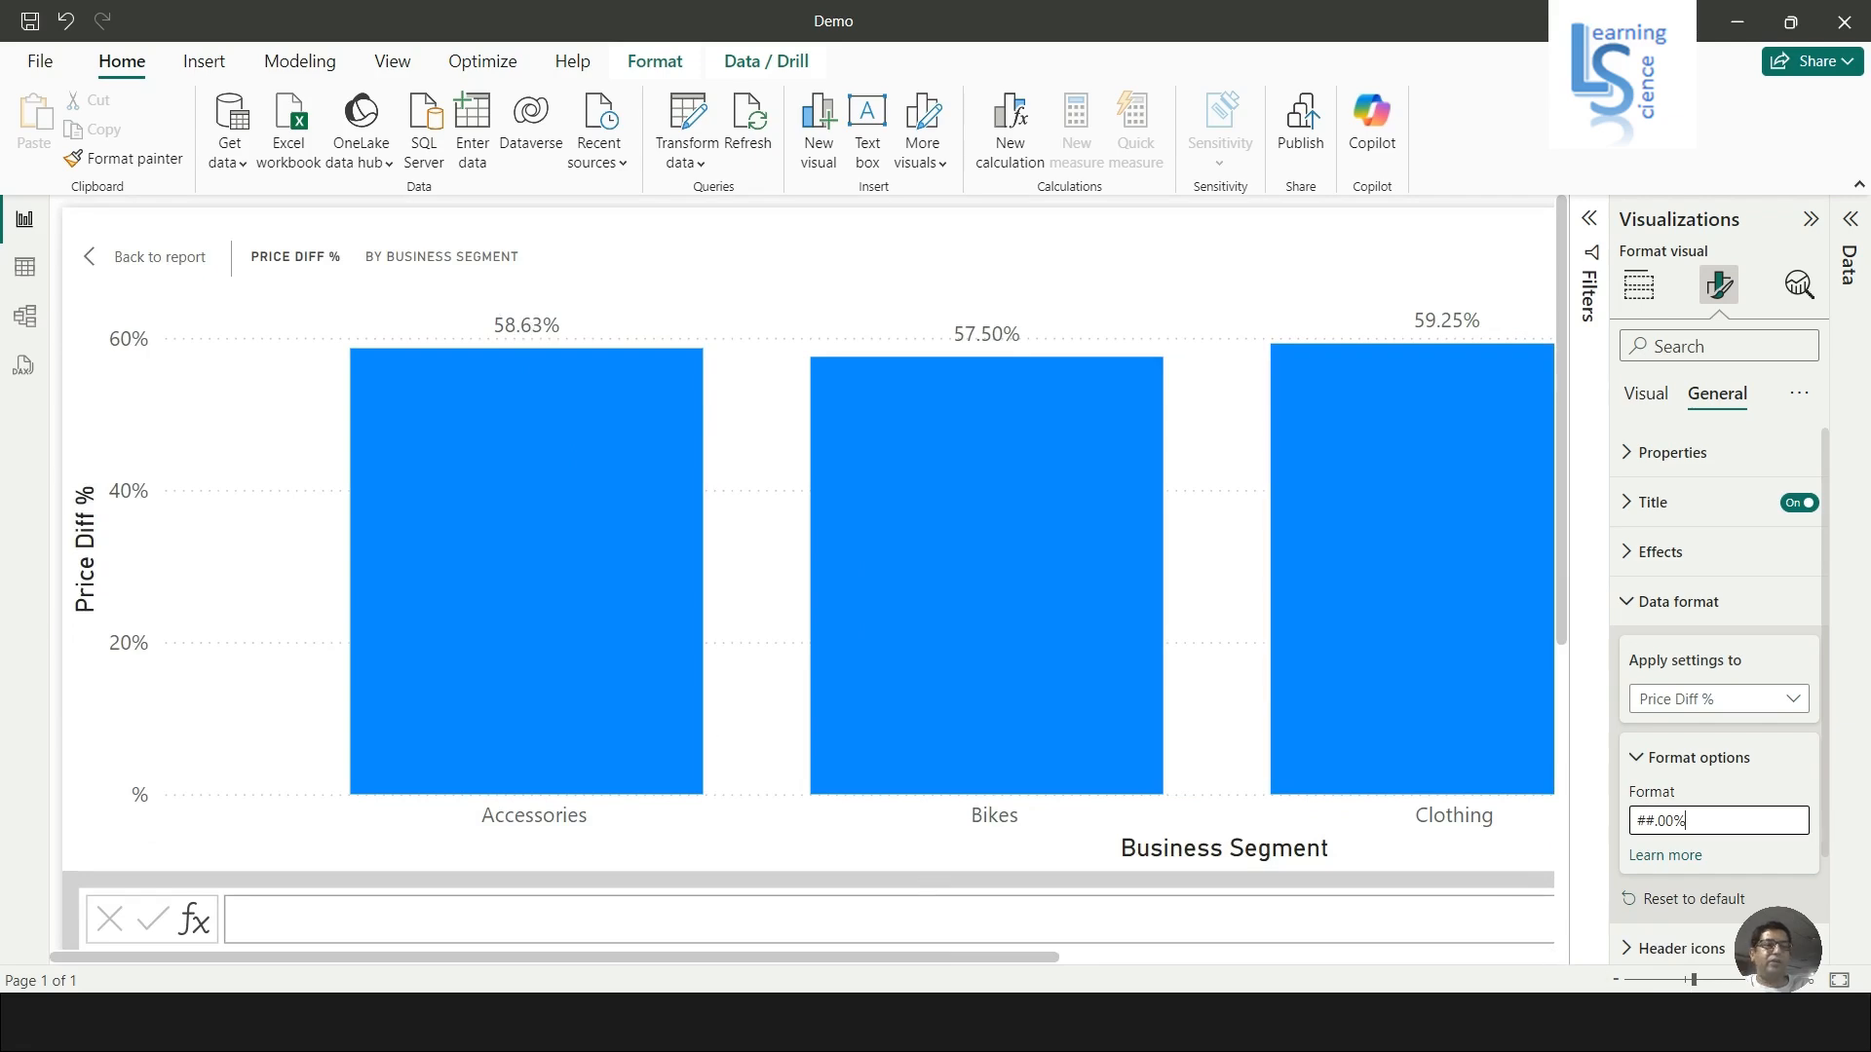
click(1616, 979)
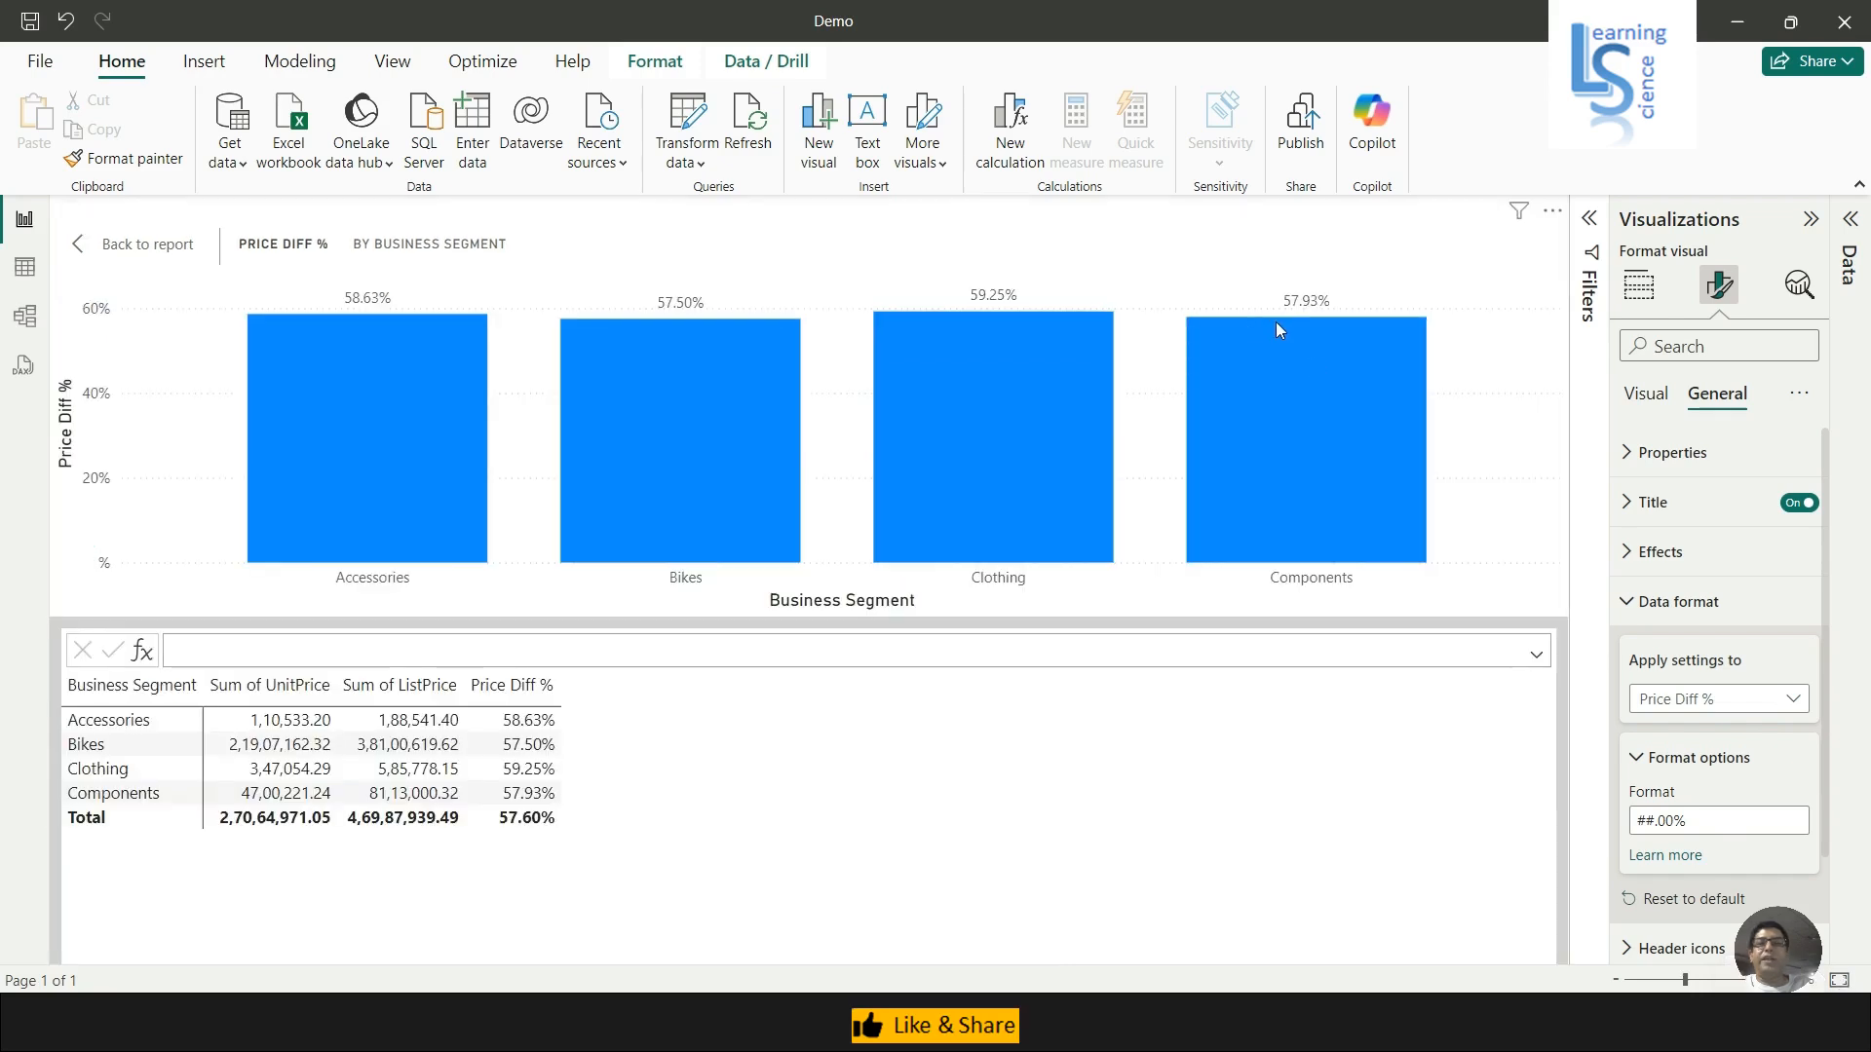
click(82, 253)
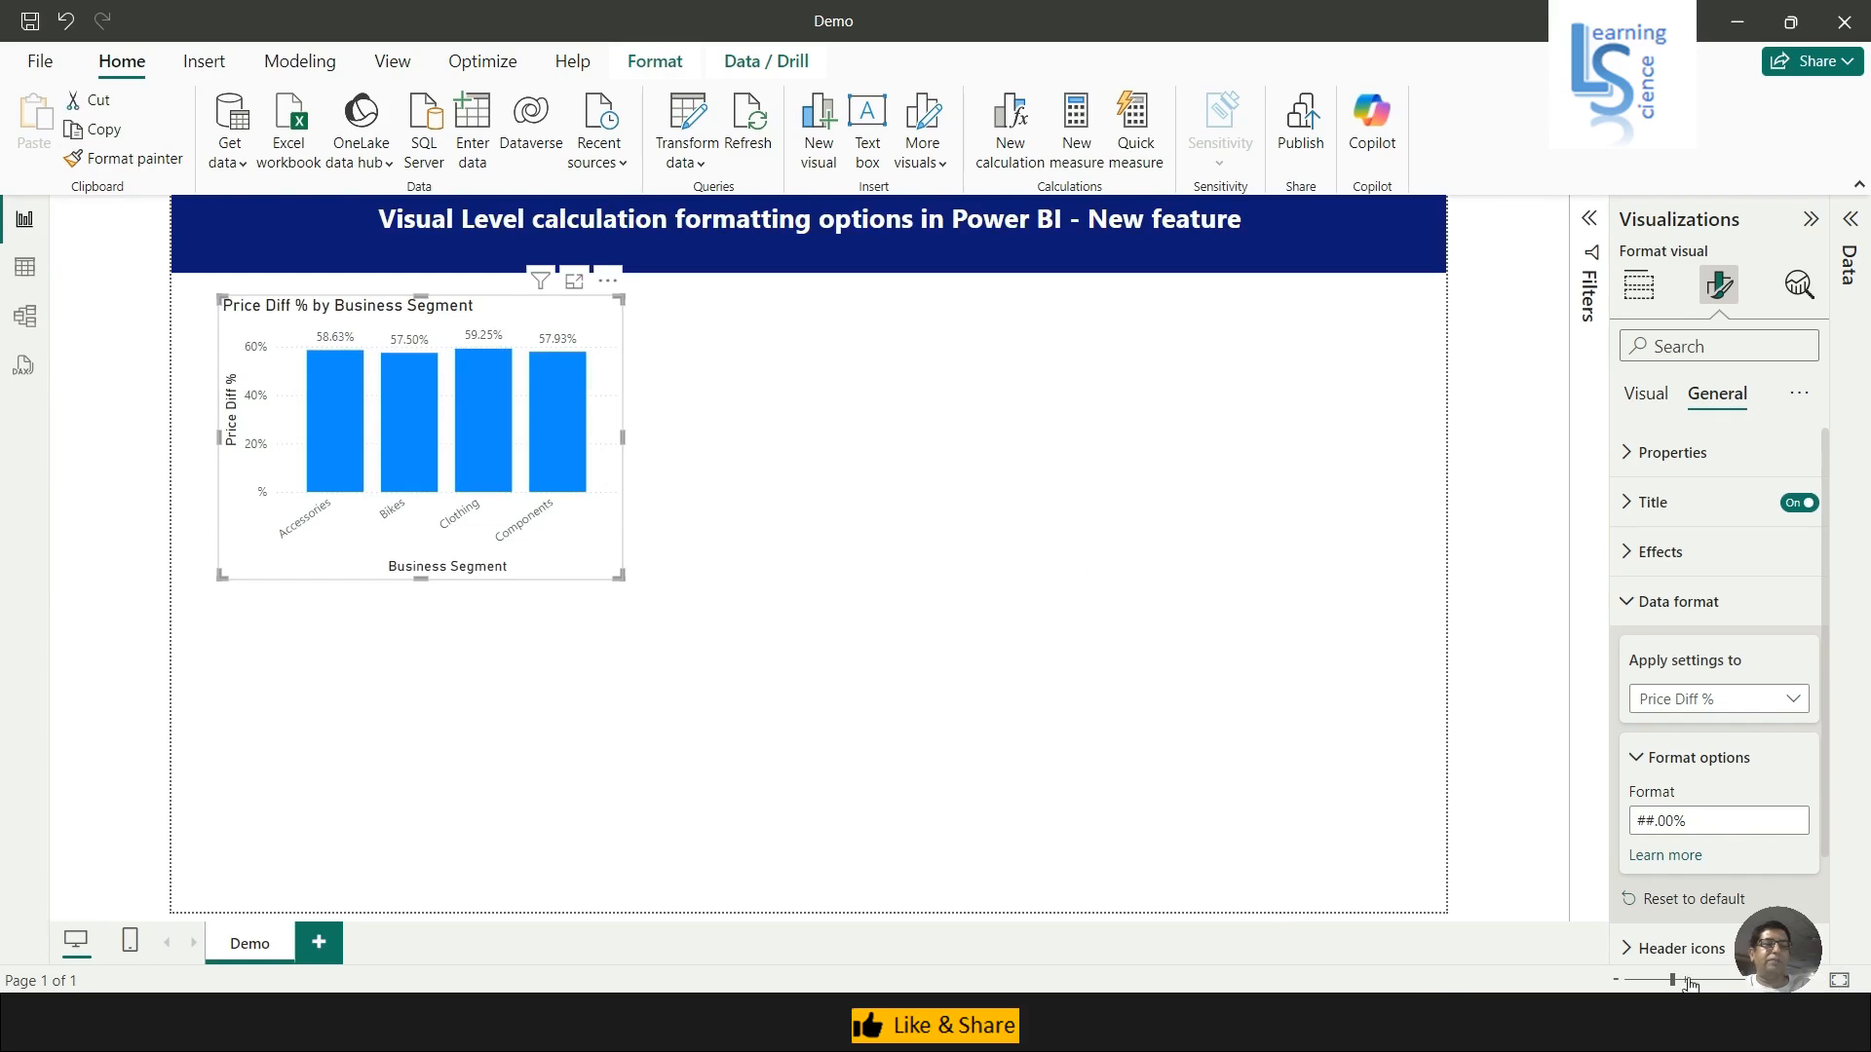
drag(1692, 987, 1707, 986)
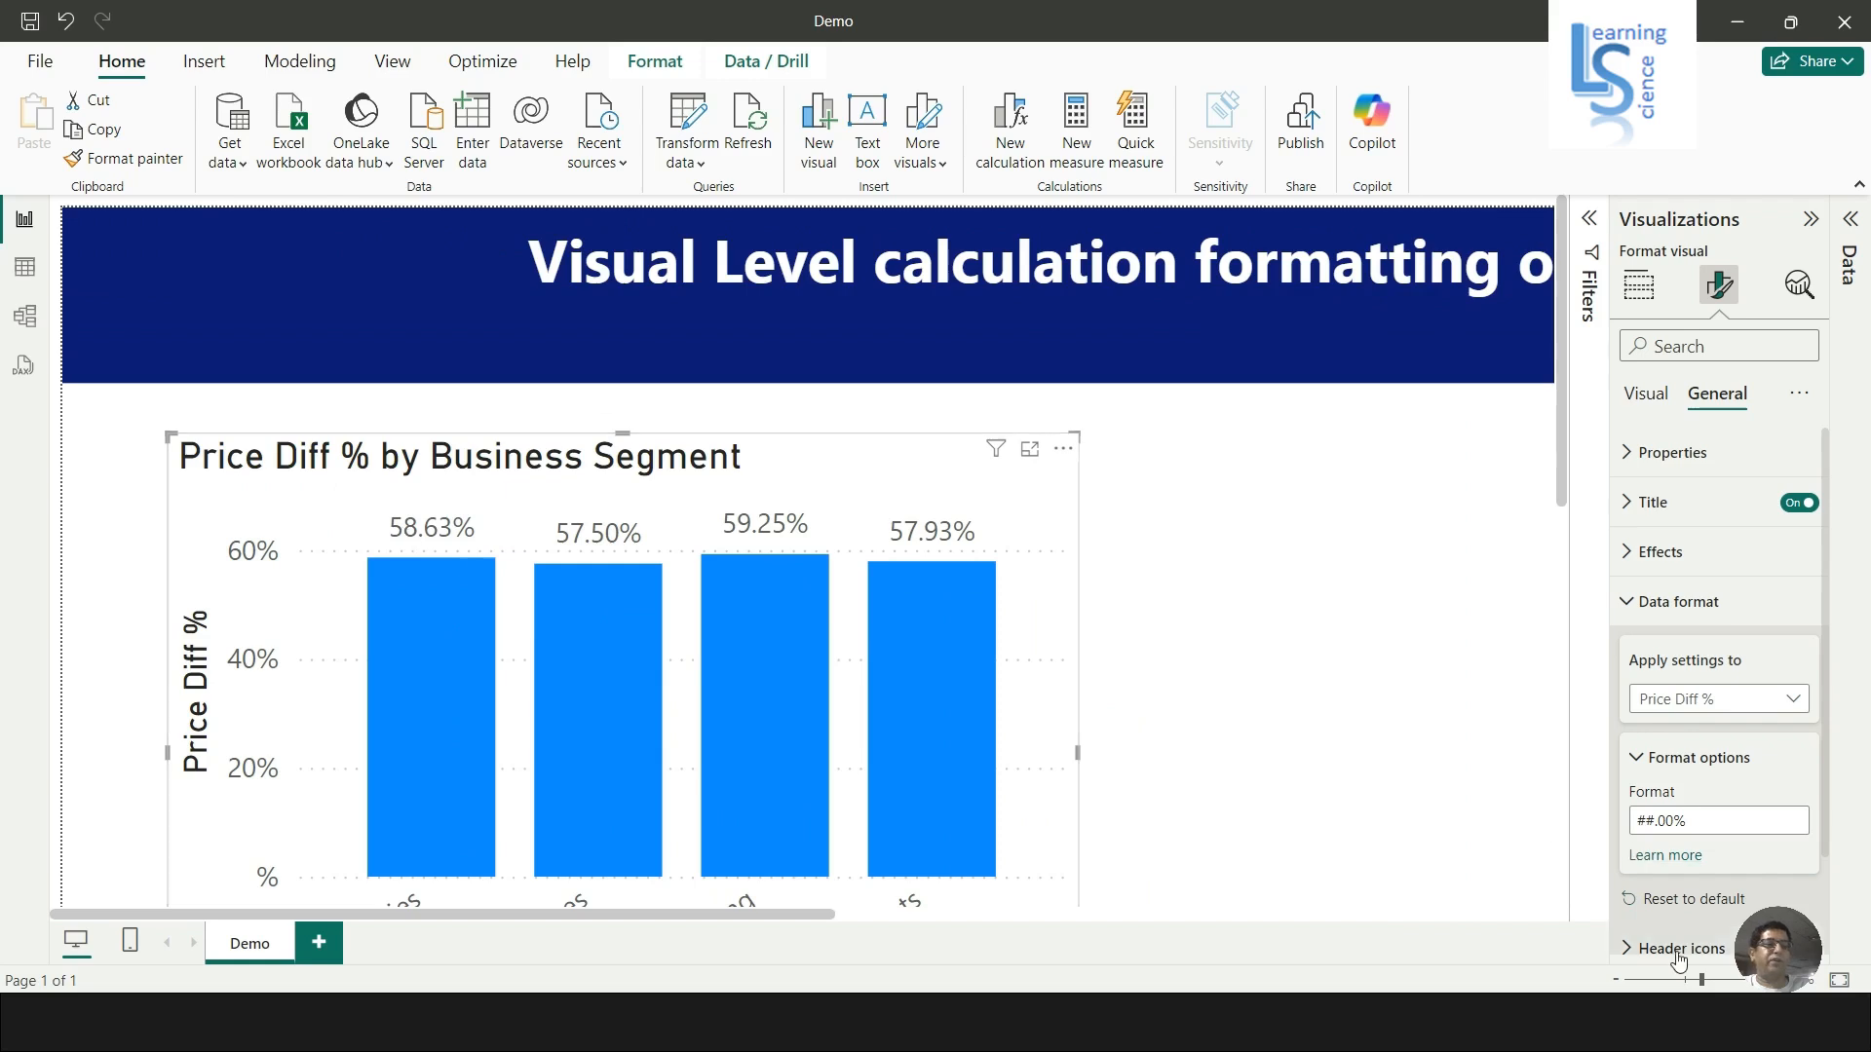
click(1841, 981)
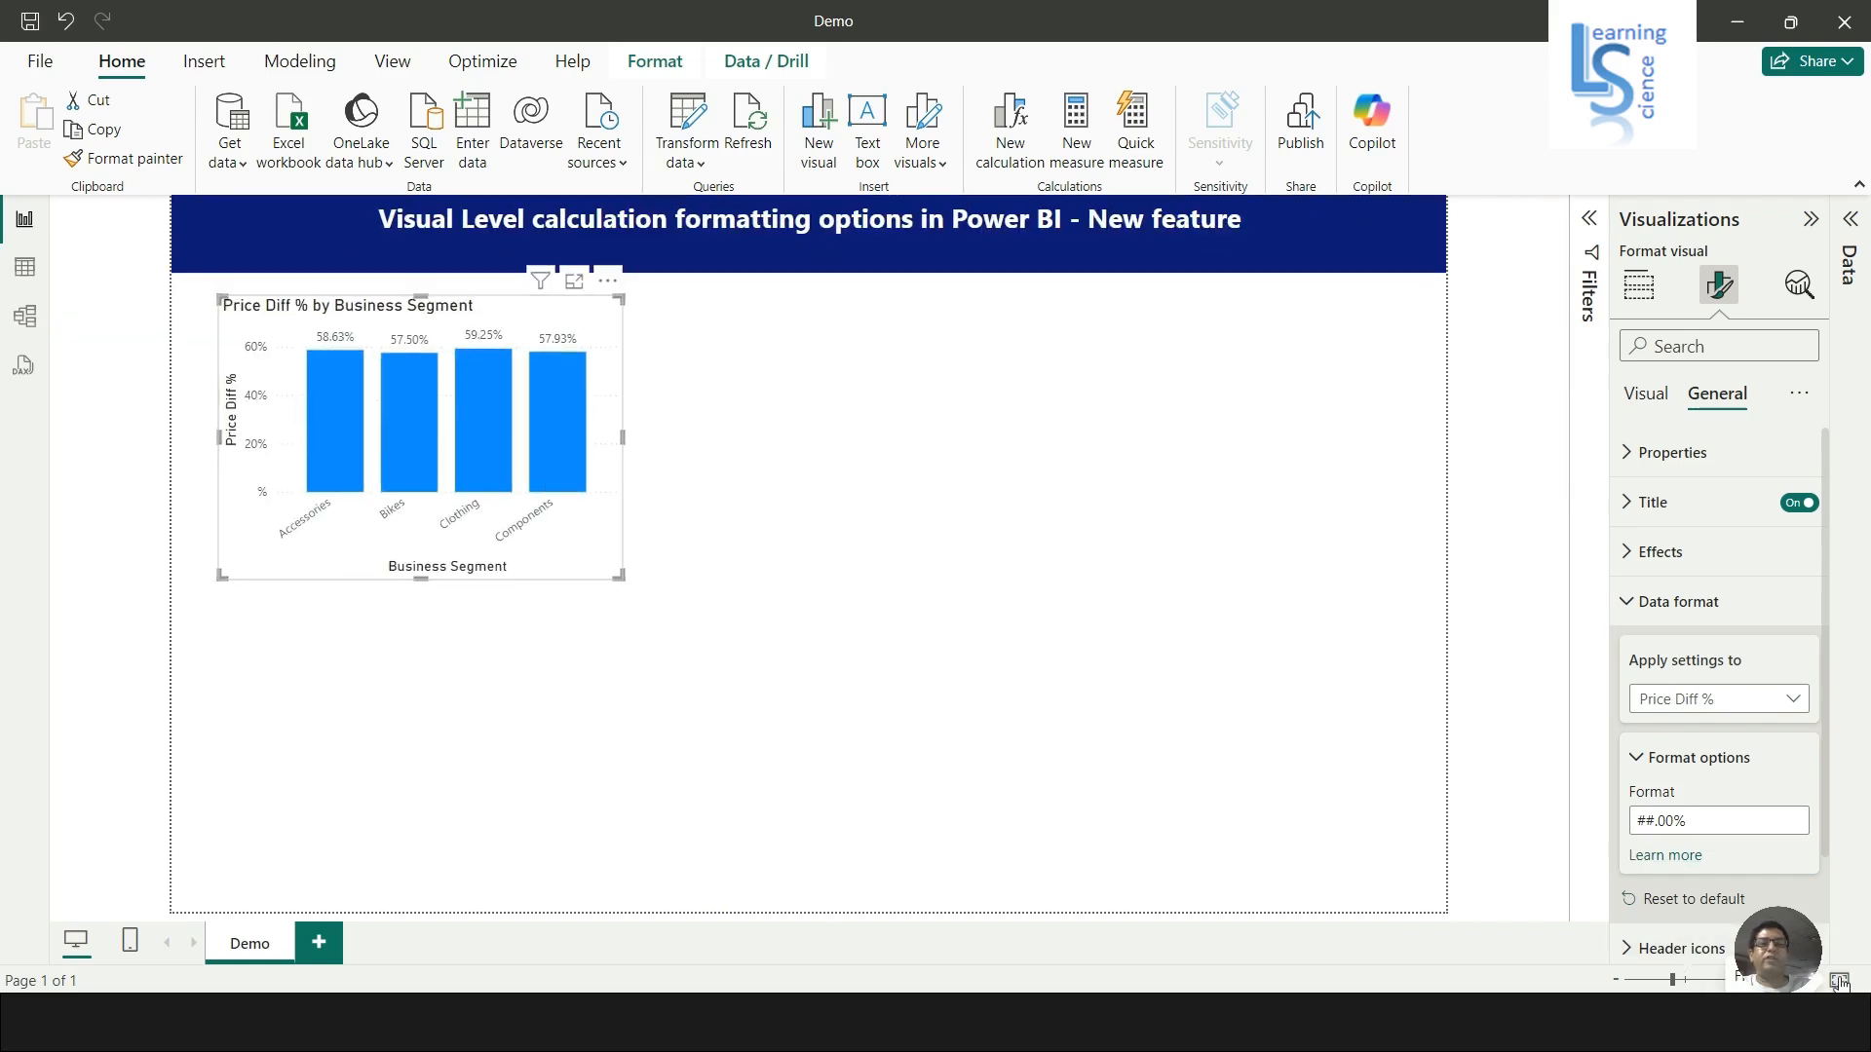
Add a new clustered column chart and place it to the right of the Price Diff % chart, aligned with it.
key(Escape)
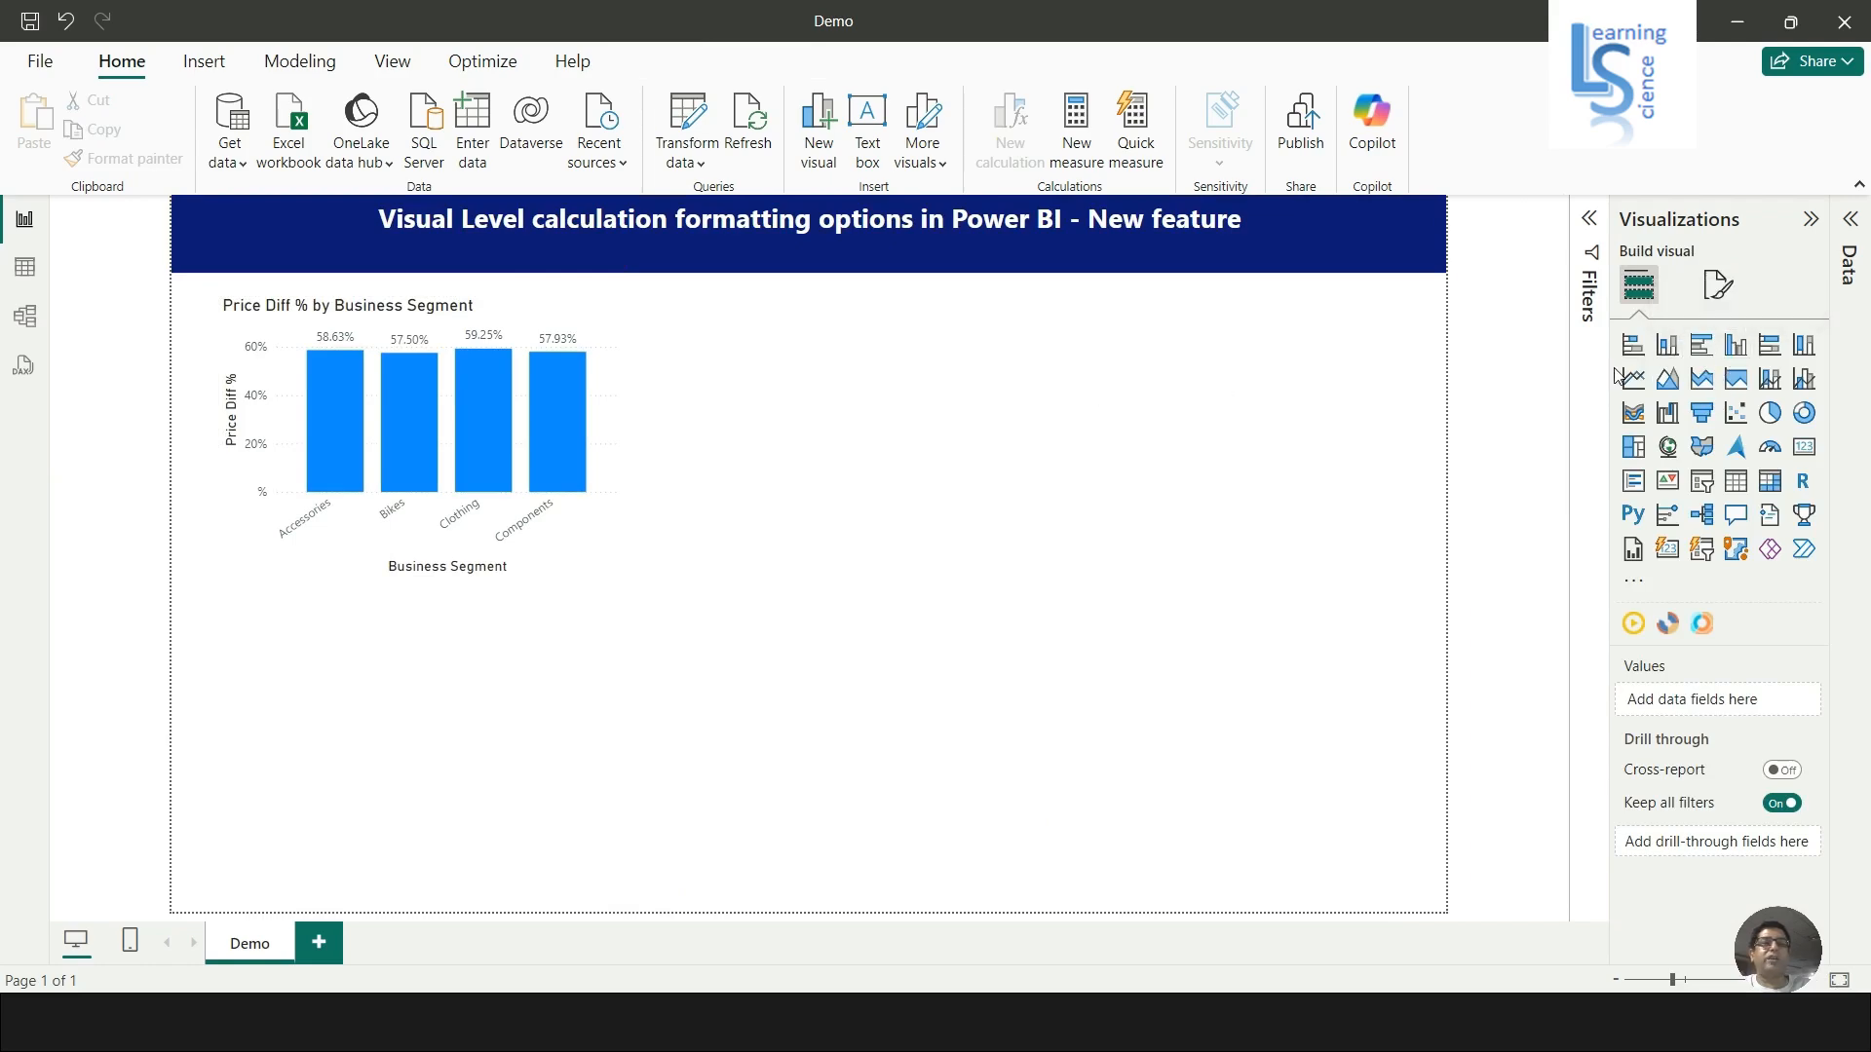
click(1737, 347)
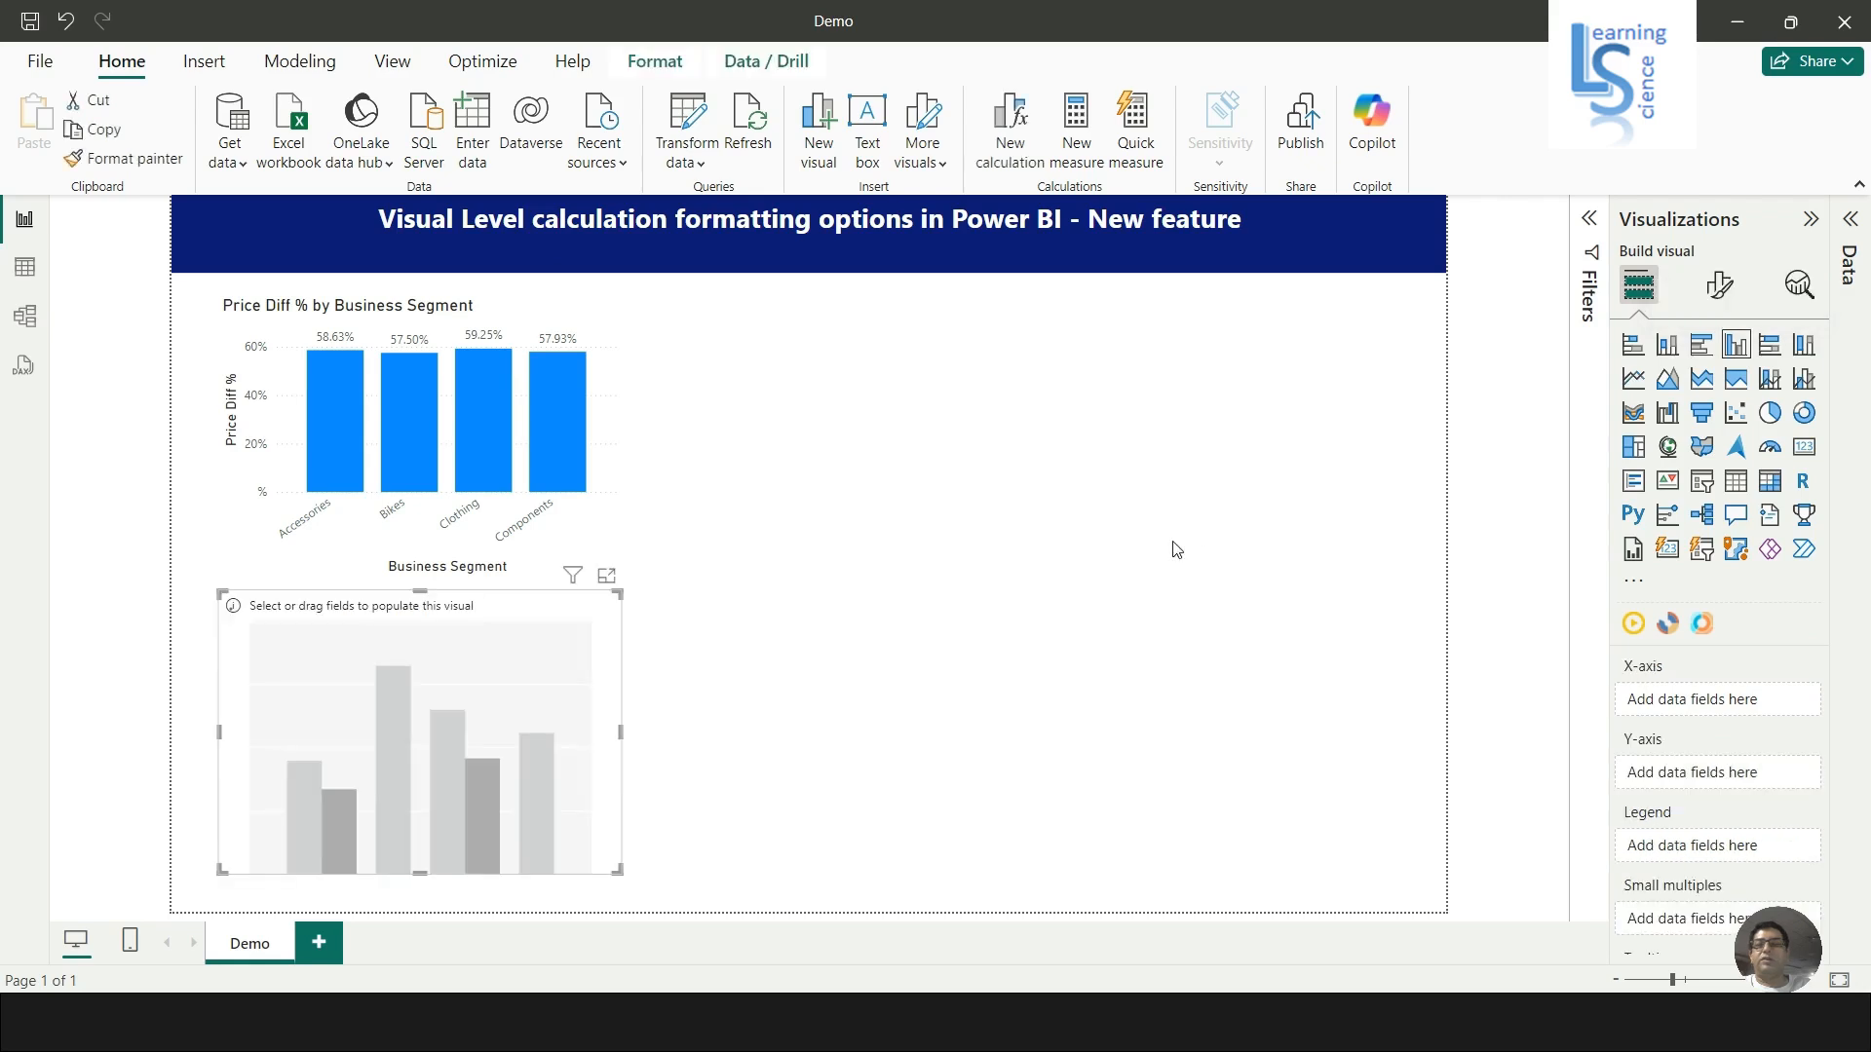
drag(534, 693, 1206, 398)
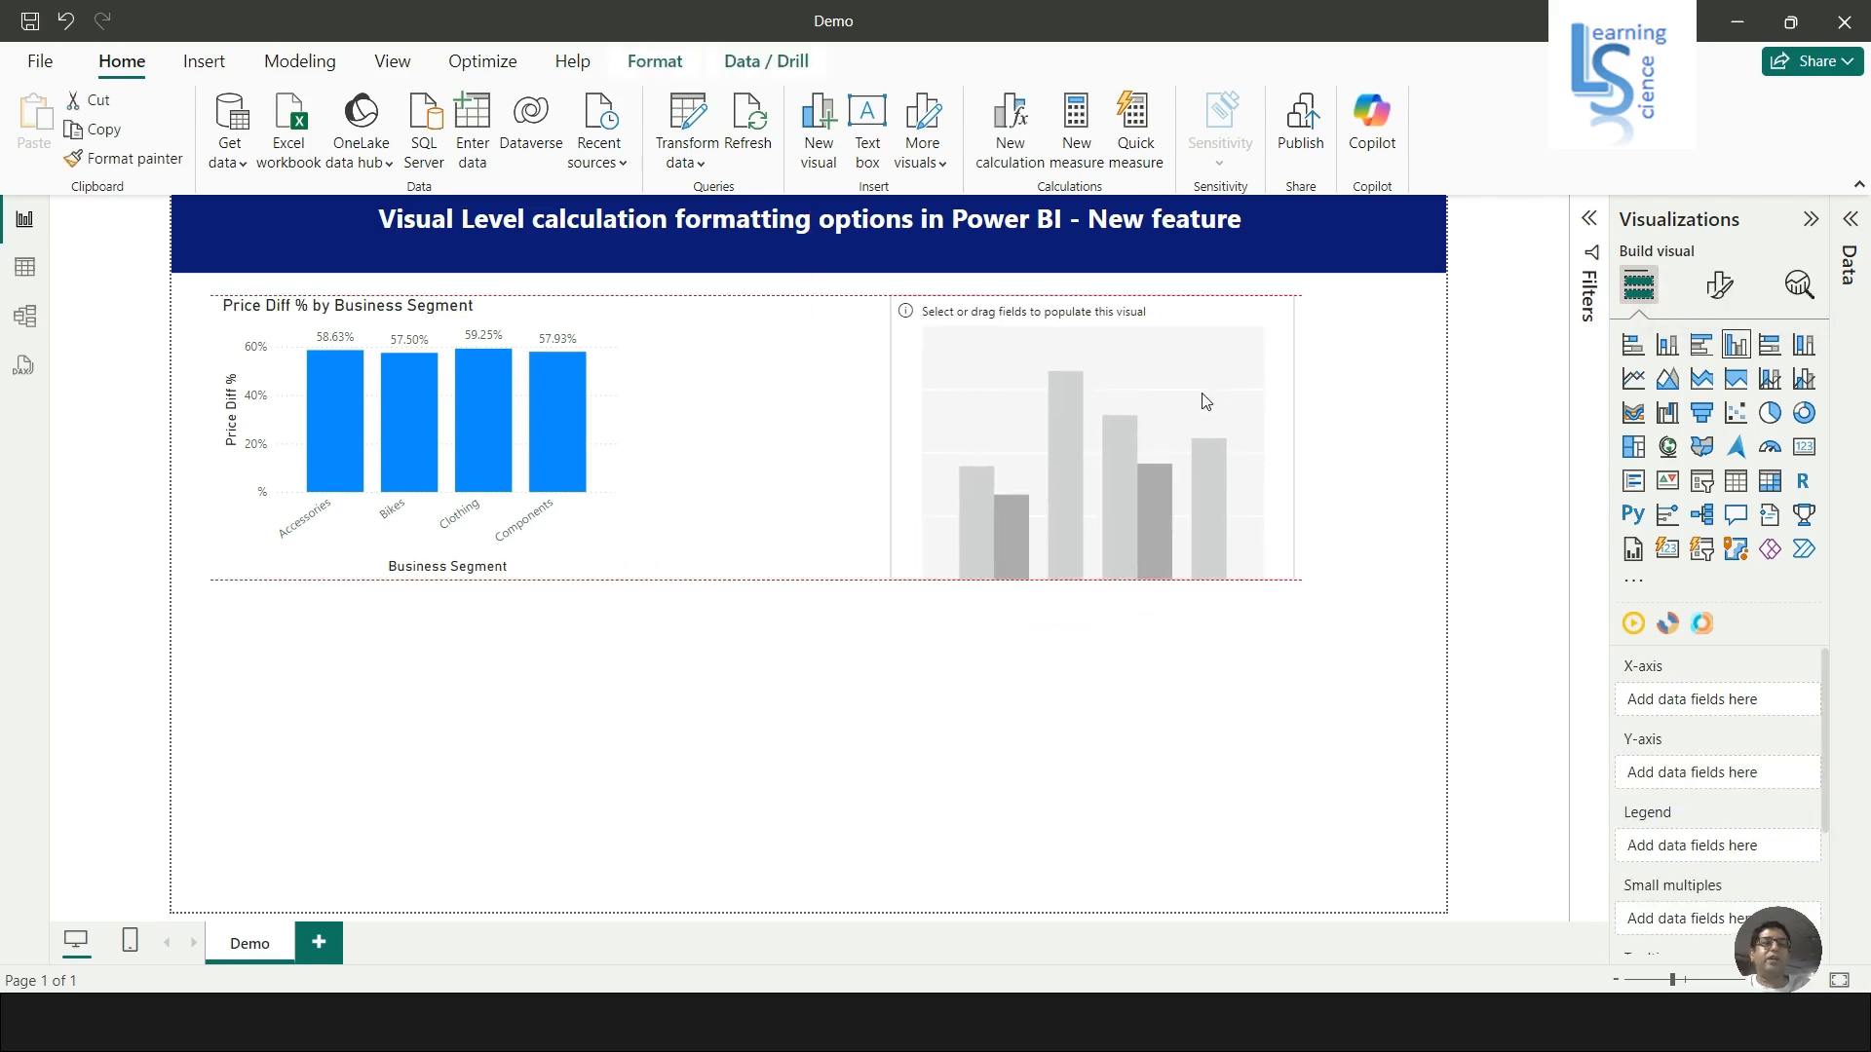
Assign Business Segment to the new chart's X-axis and Total Sales and Cost to its Y-axis.
click(1851, 218)
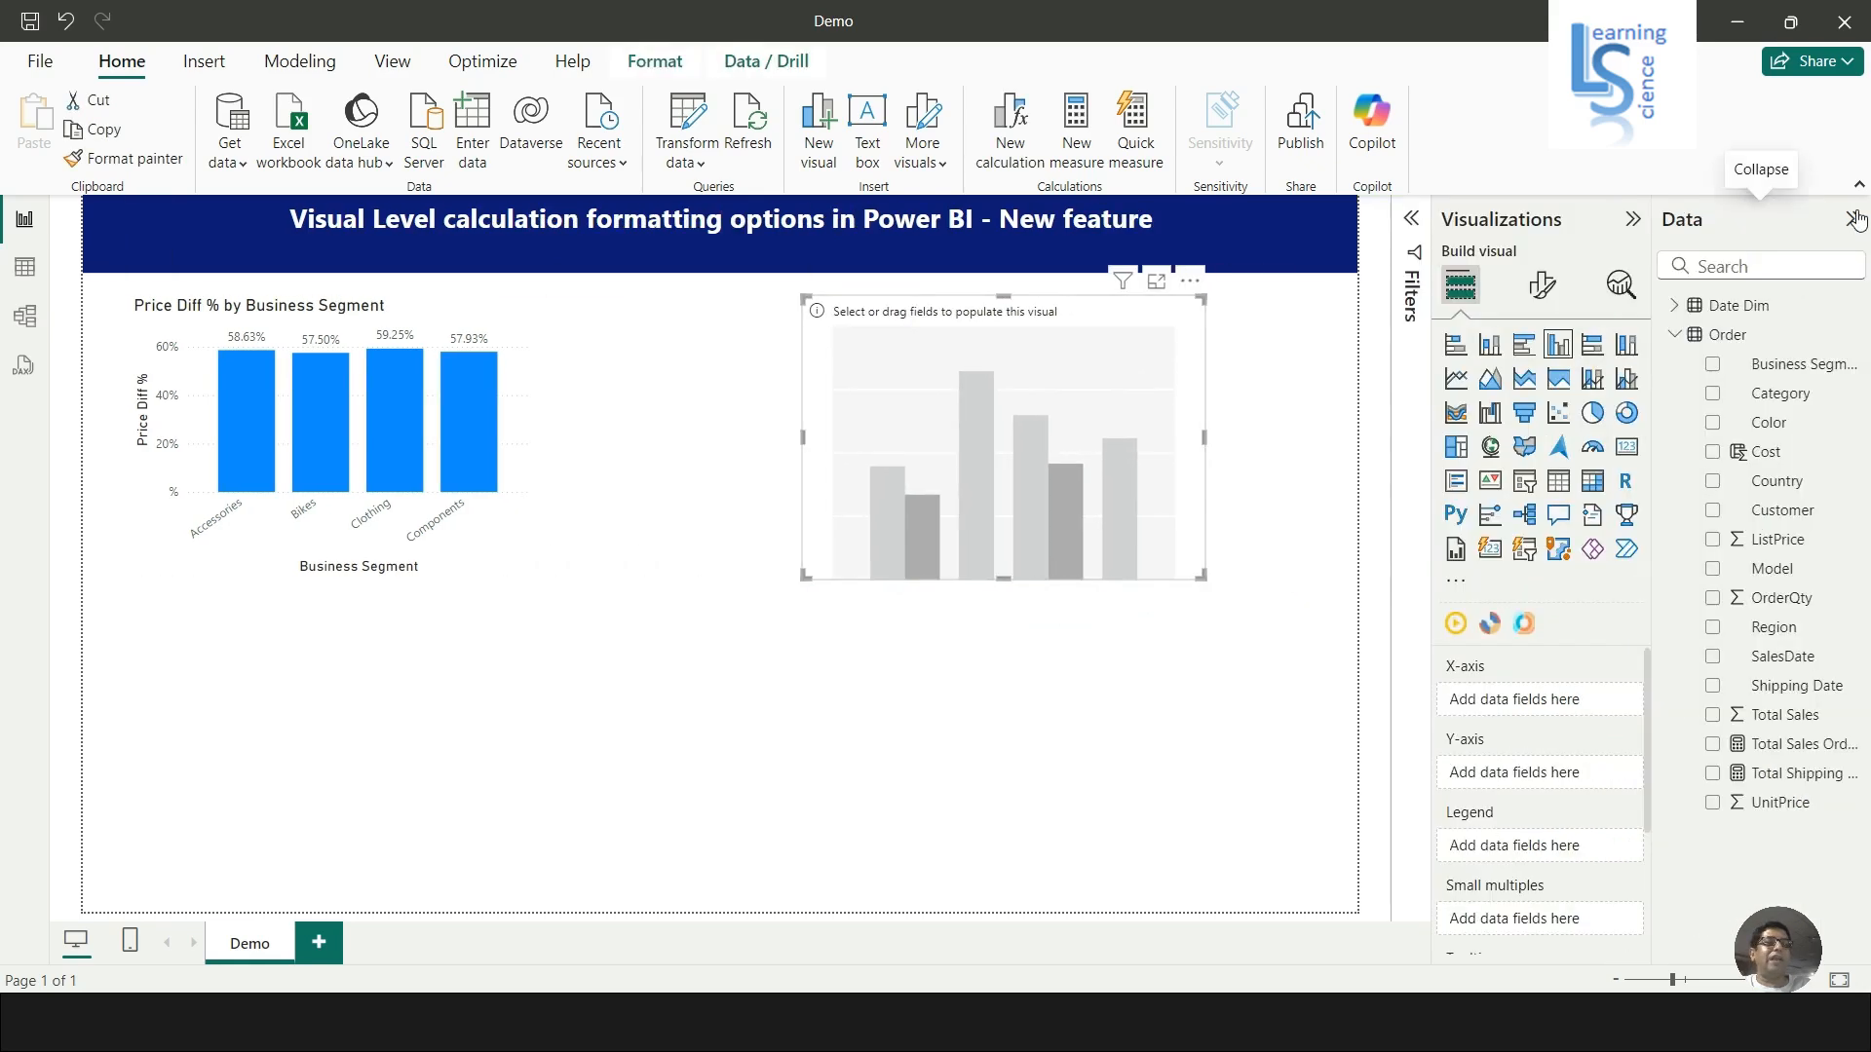
drag(1791, 374, 1535, 704)
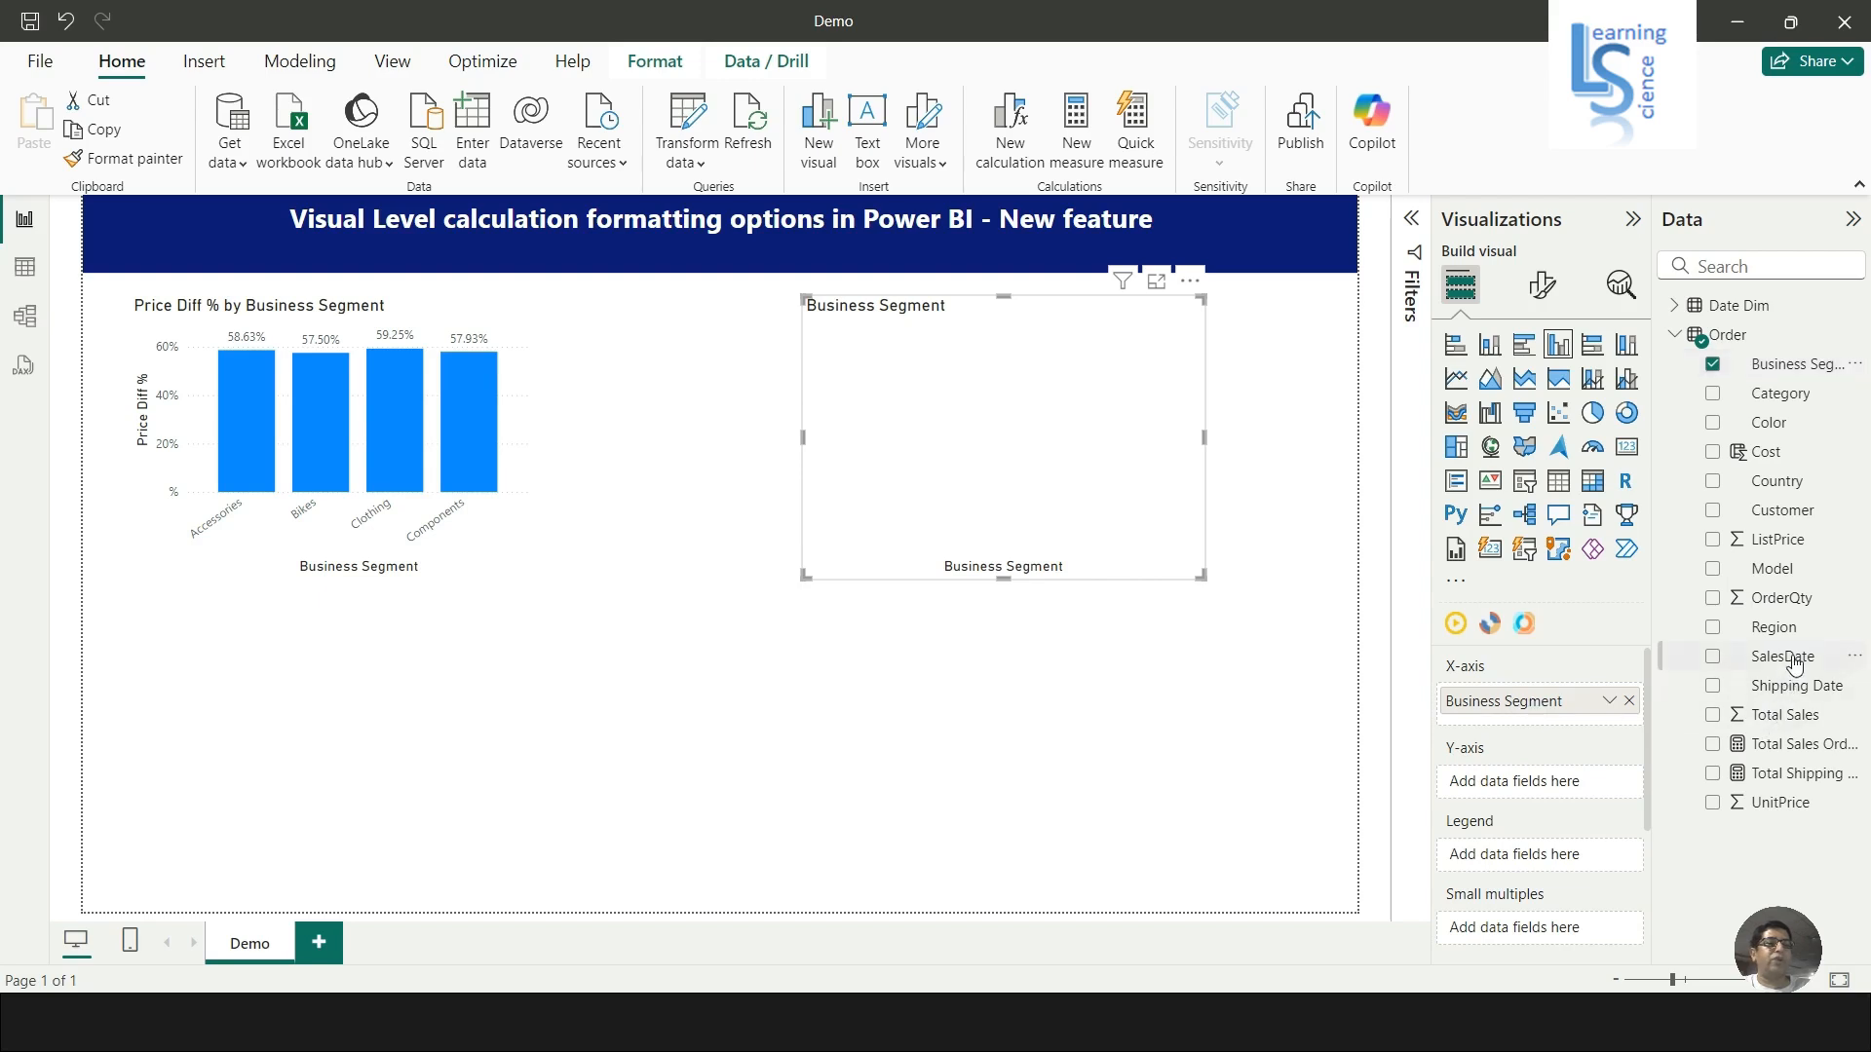
drag(1788, 714, 1535, 784)
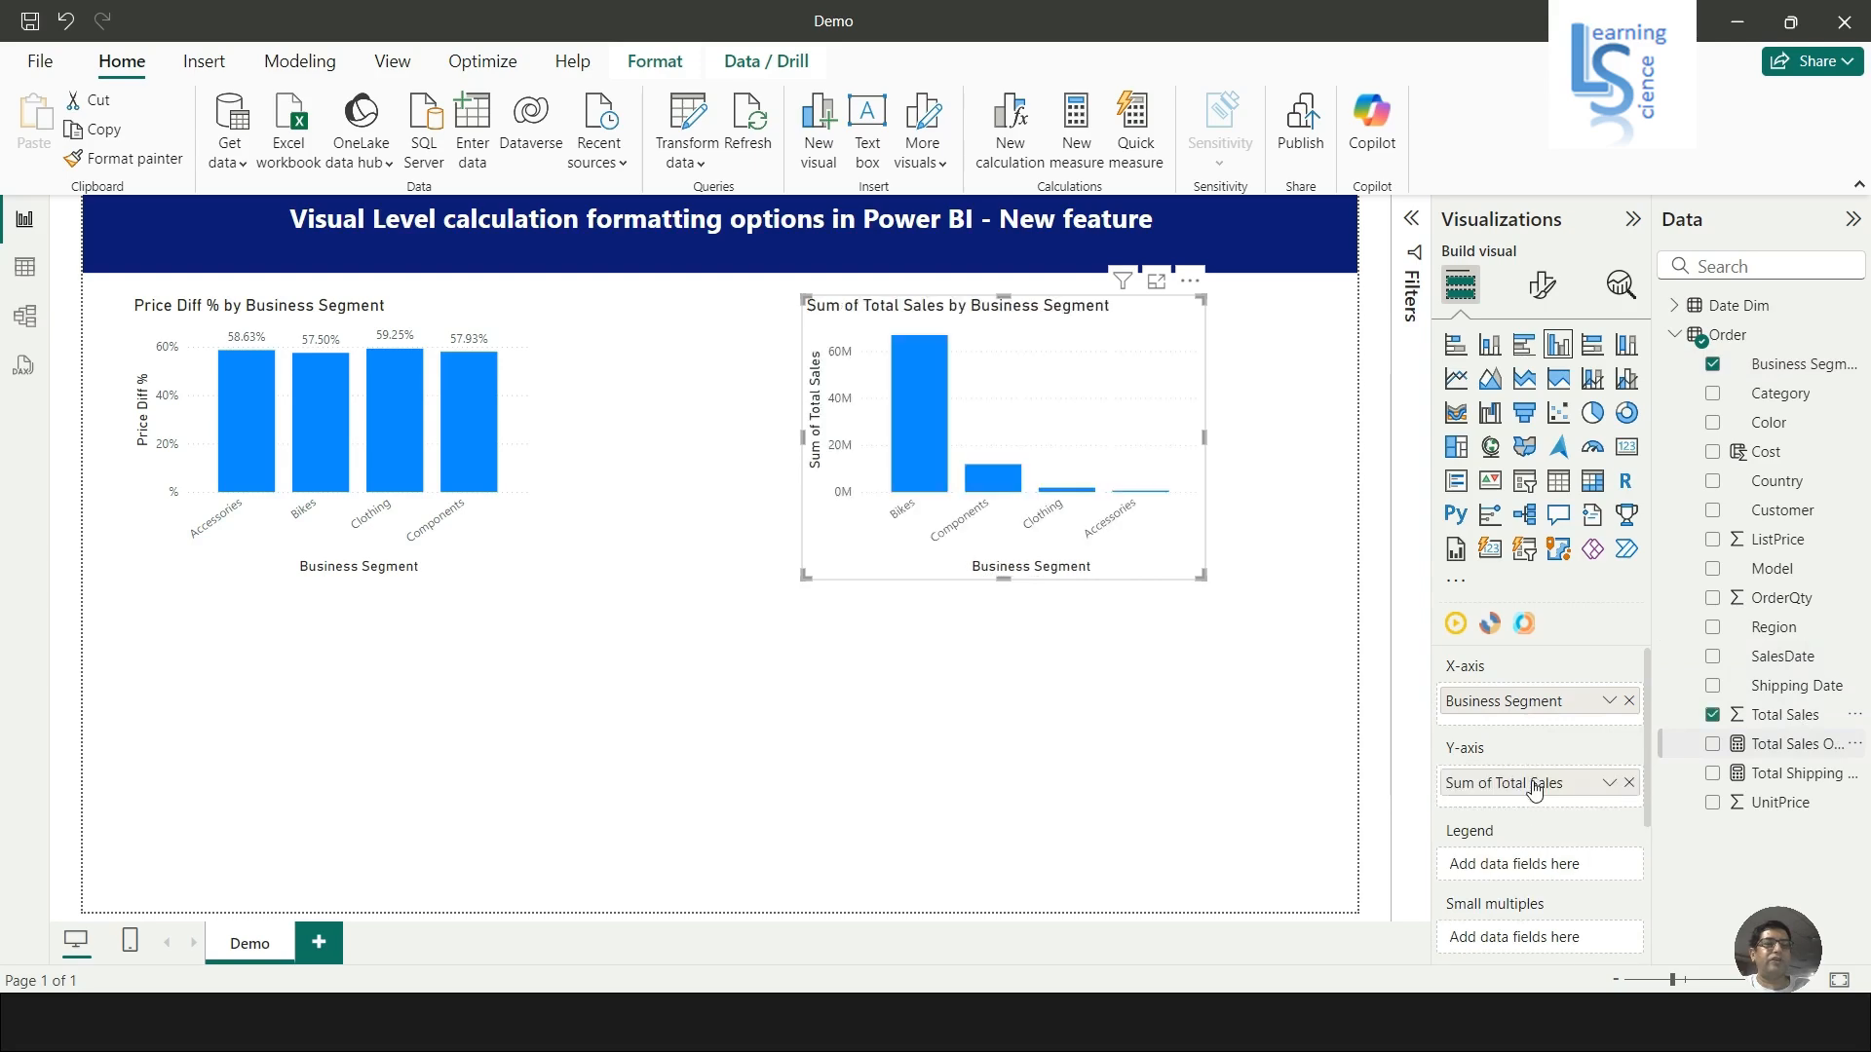
drag(1765, 452, 1527, 795)
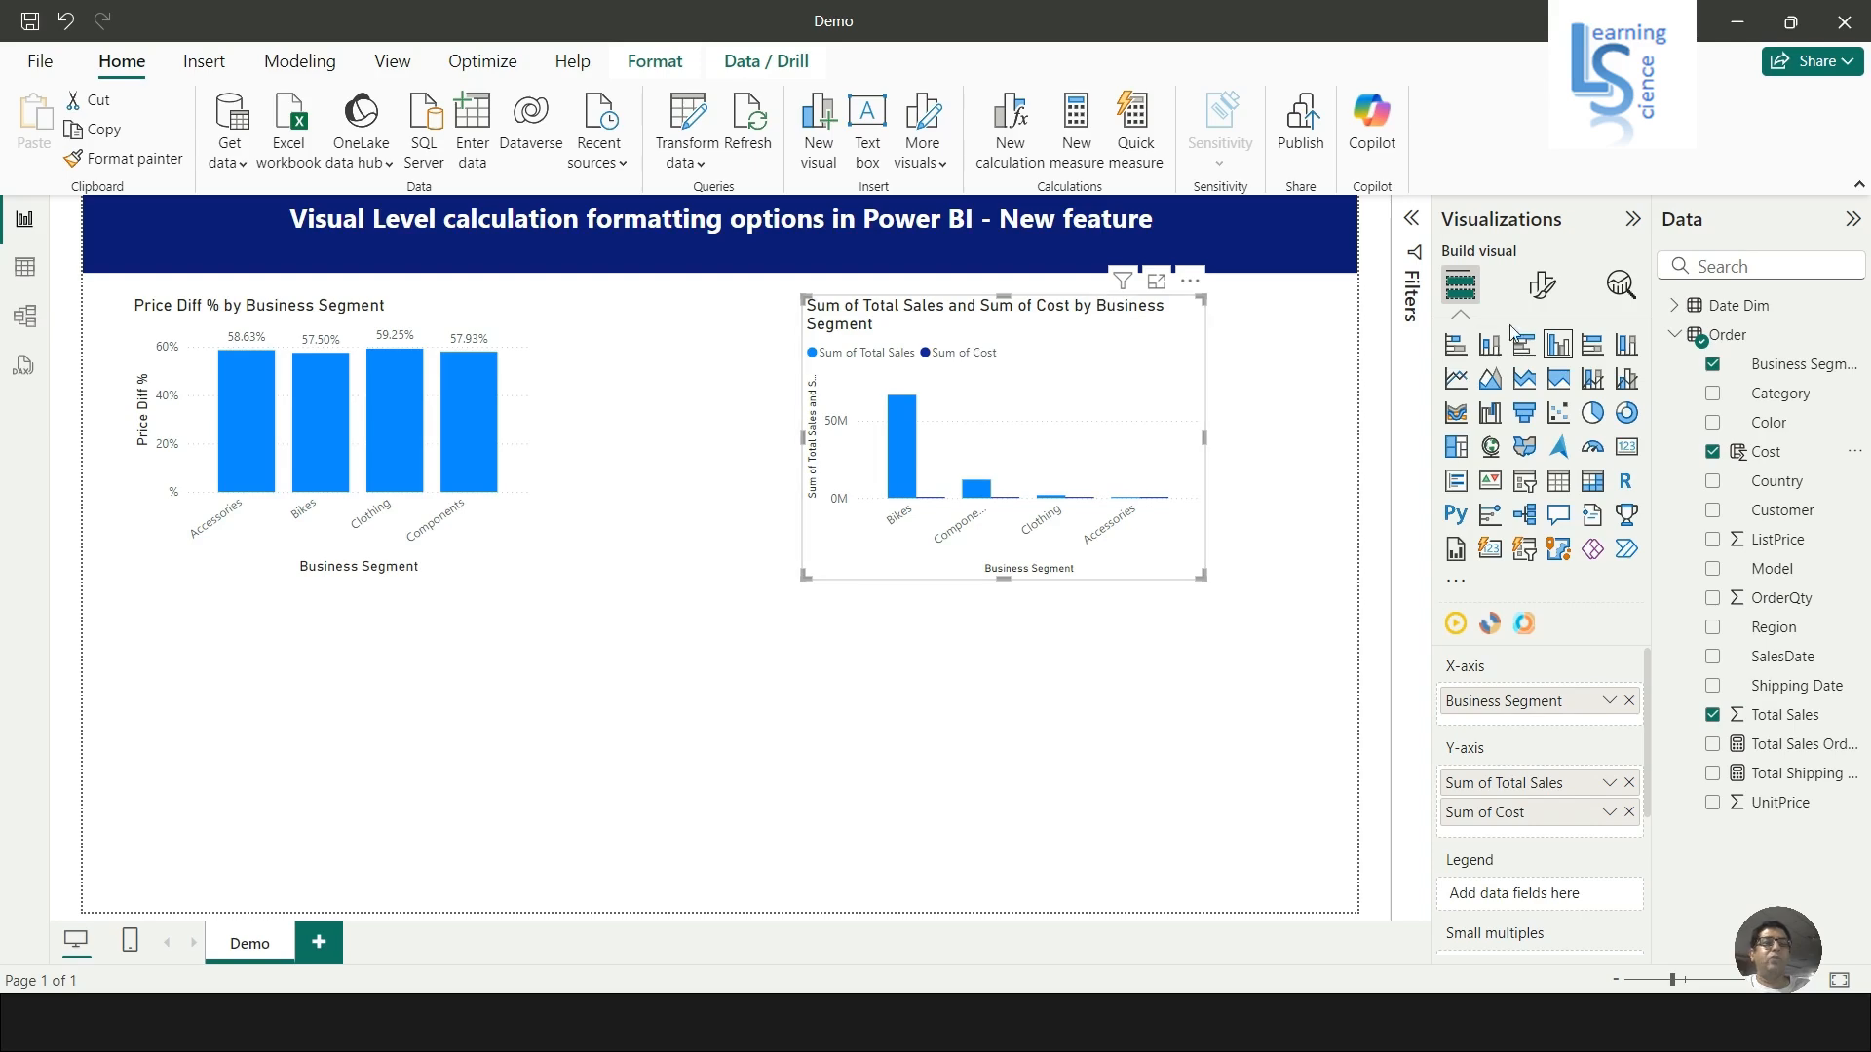
Turn on data labels for the Total Sales and Cost chart.
click(1542, 285)
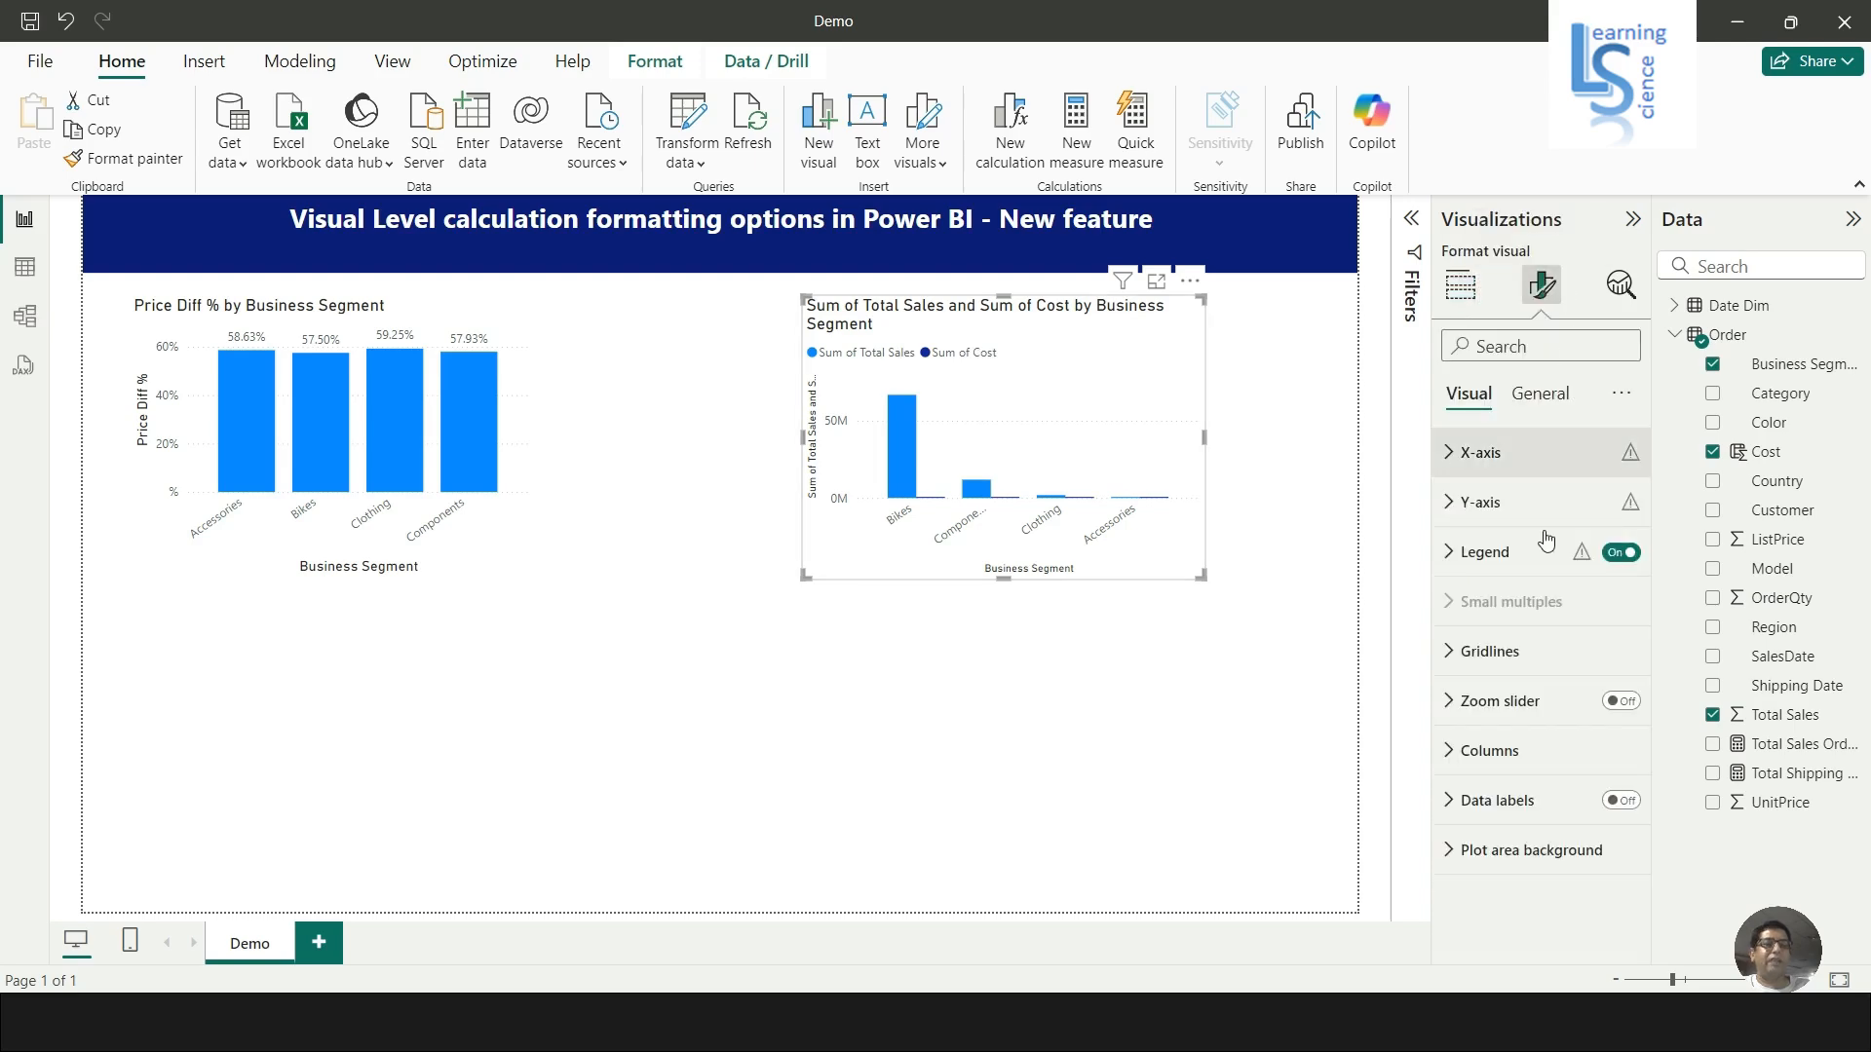
click(1621, 800)
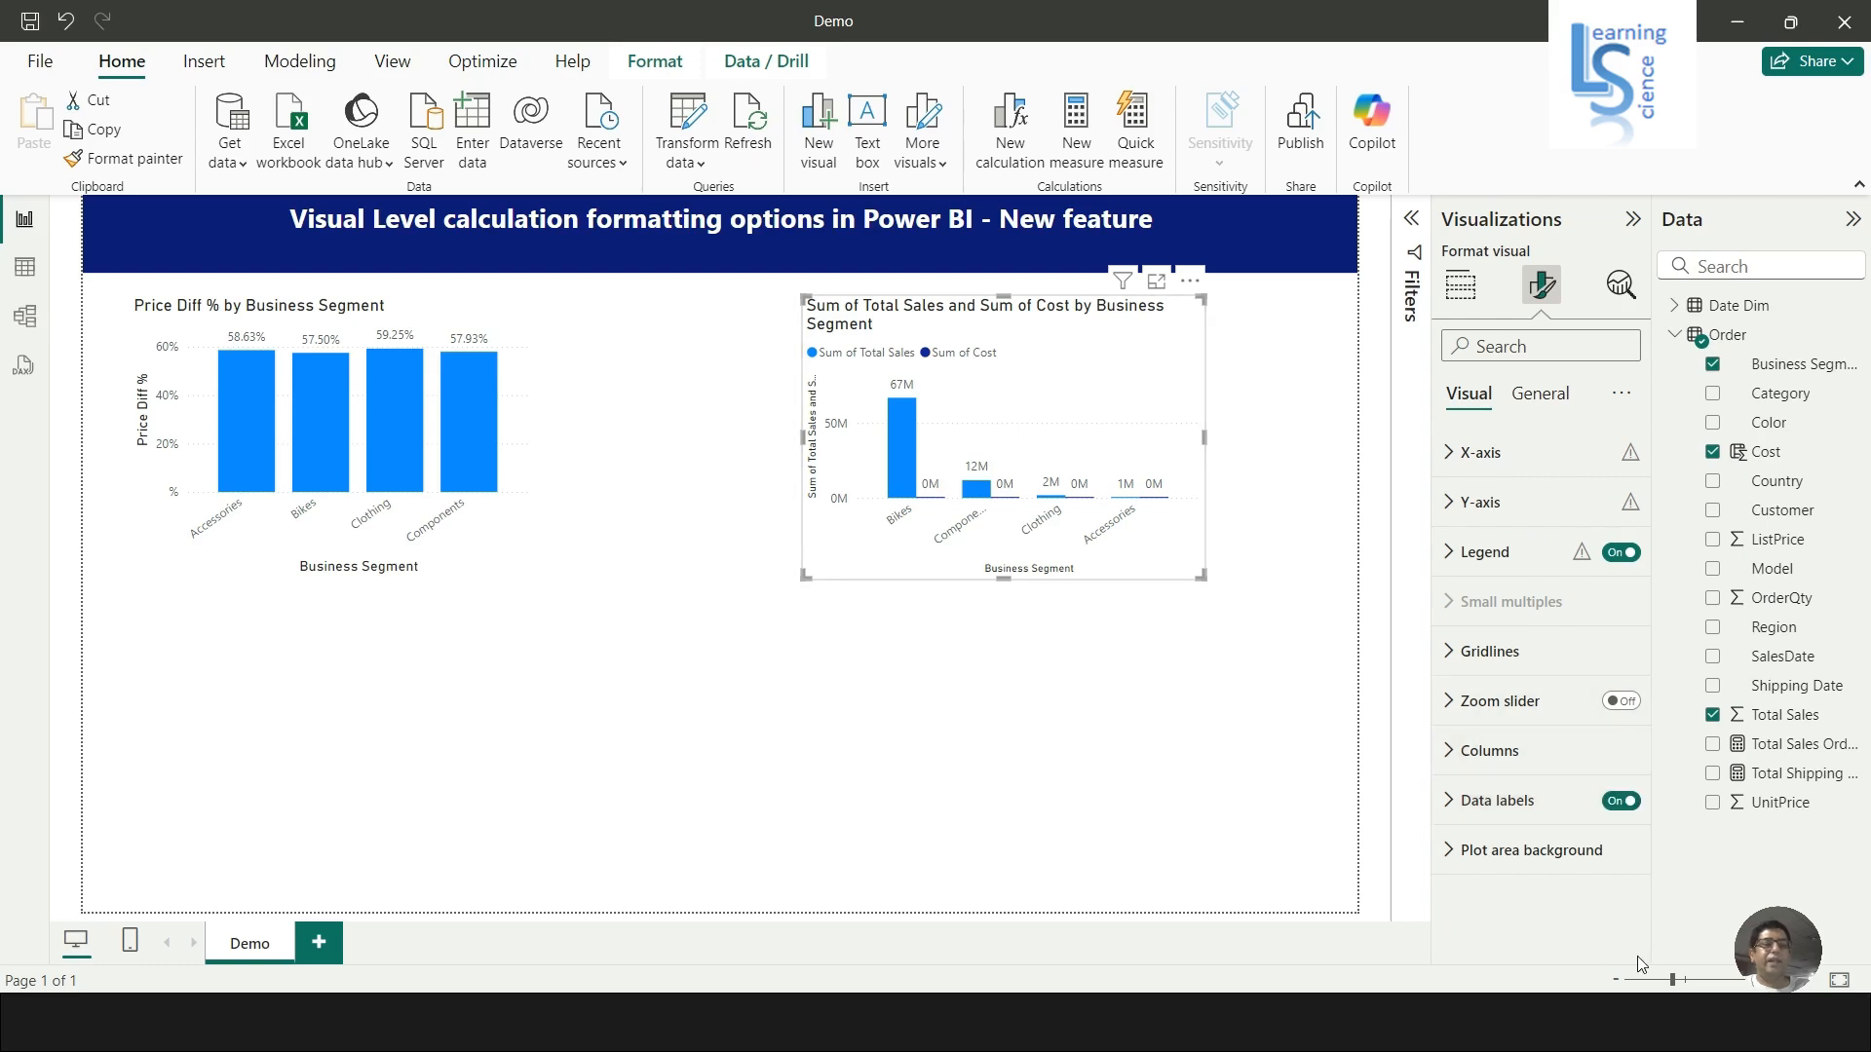
drag(1675, 982, 1698, 982)
drag(707, 924, 1343, 924)
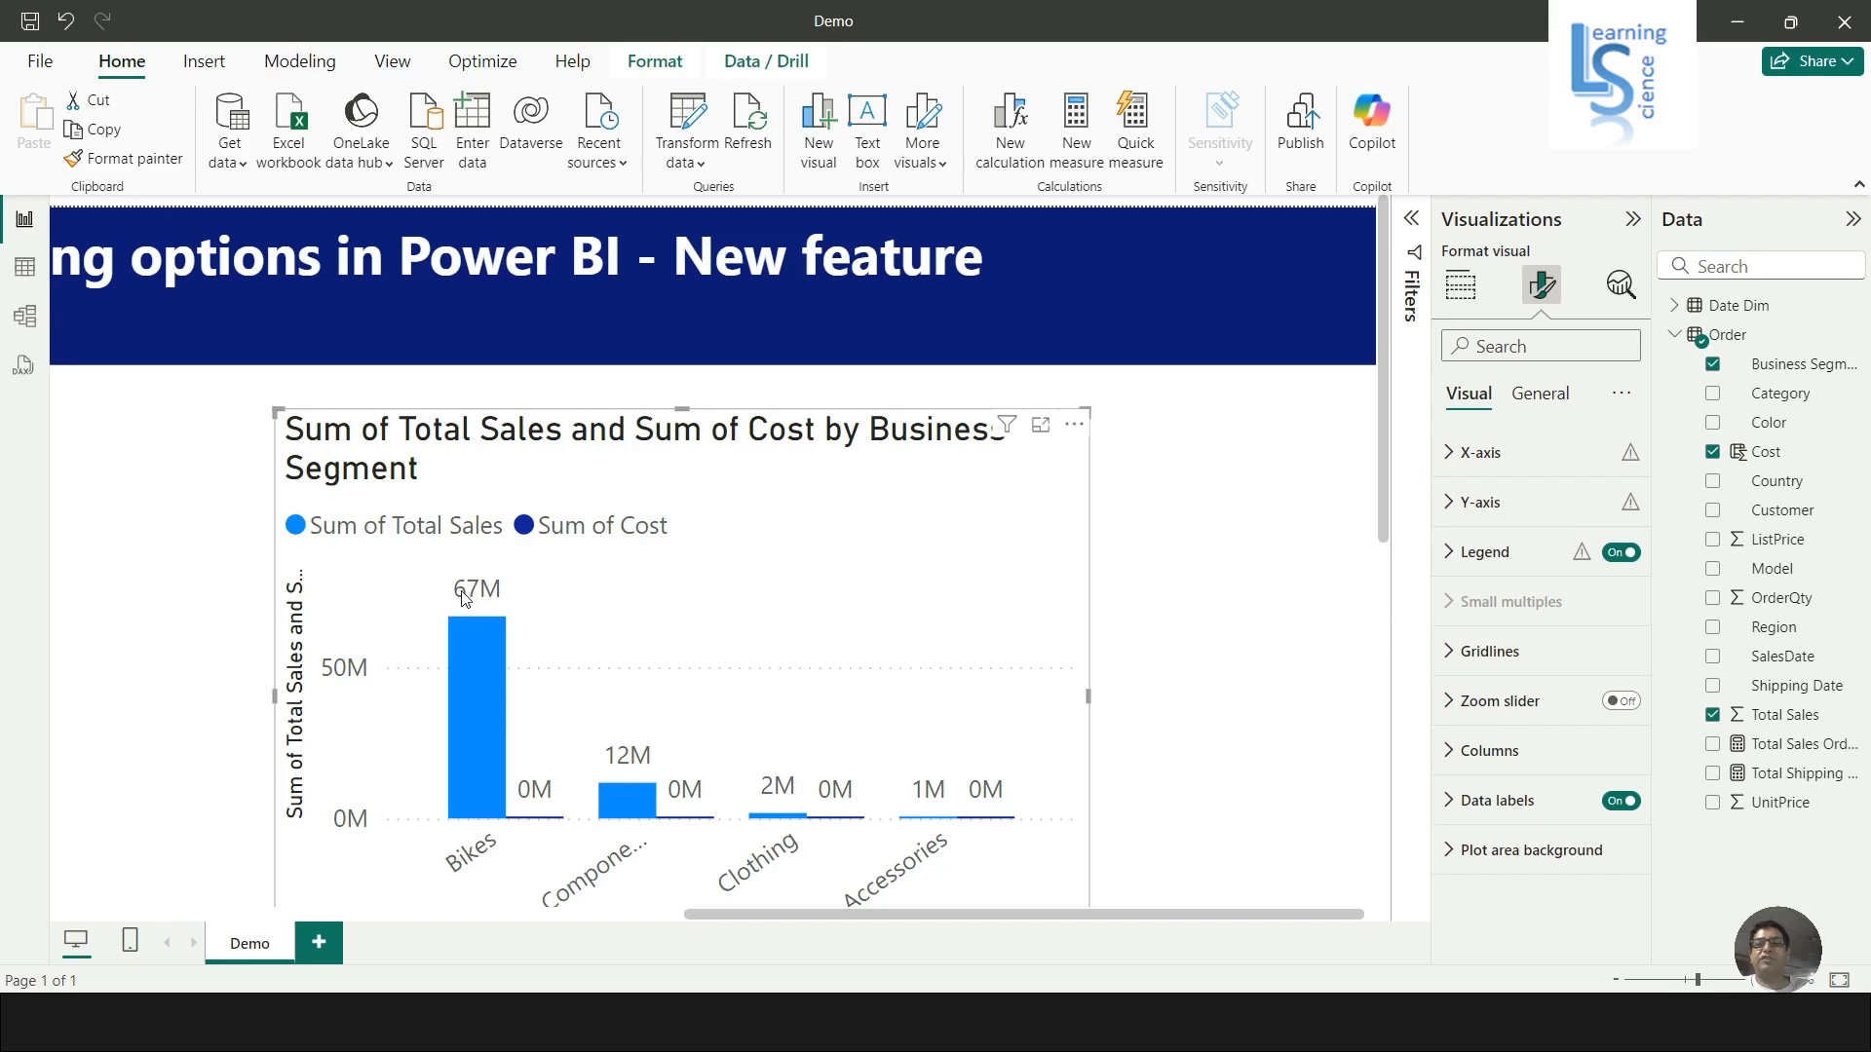
Set the value decimal places of the Total Sales and Cost chart's data labels to 2.
click(1461, 799)
scroll(1535, 760, down, 5)
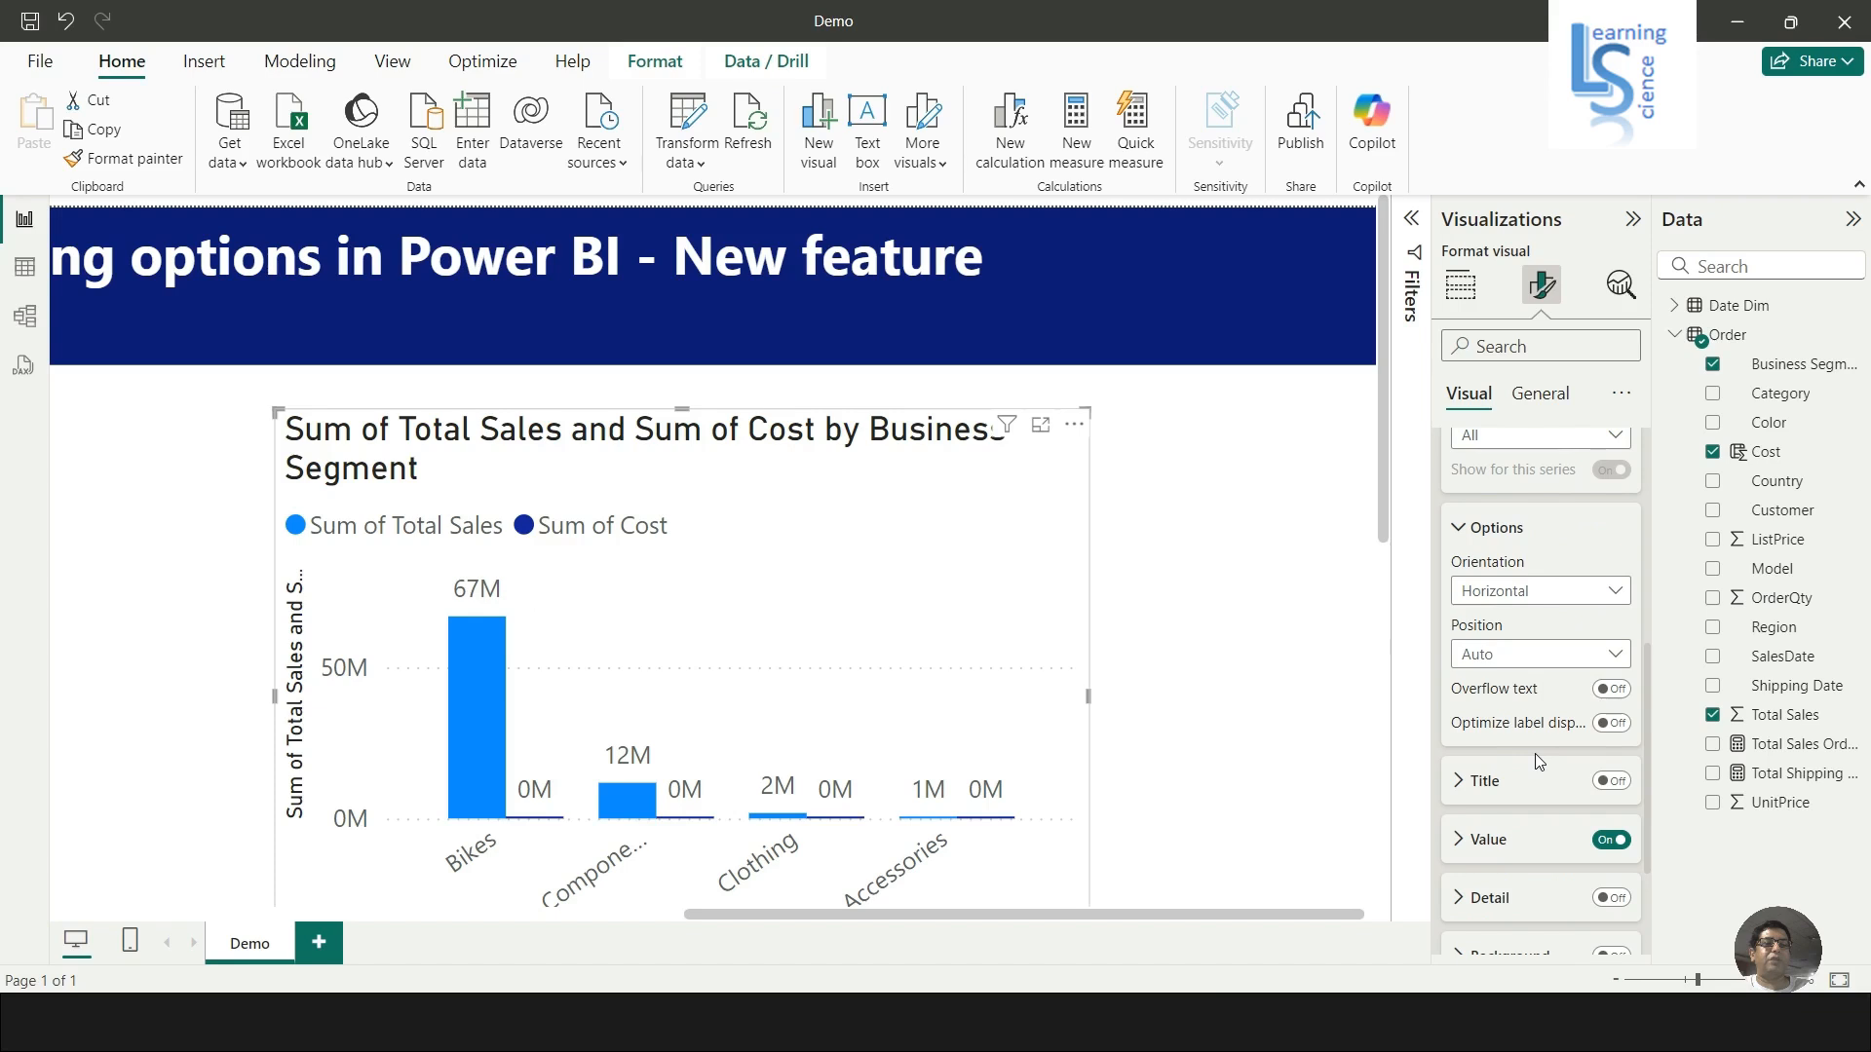
scroll(1535, 755, down, 3)
click(1464, 664)
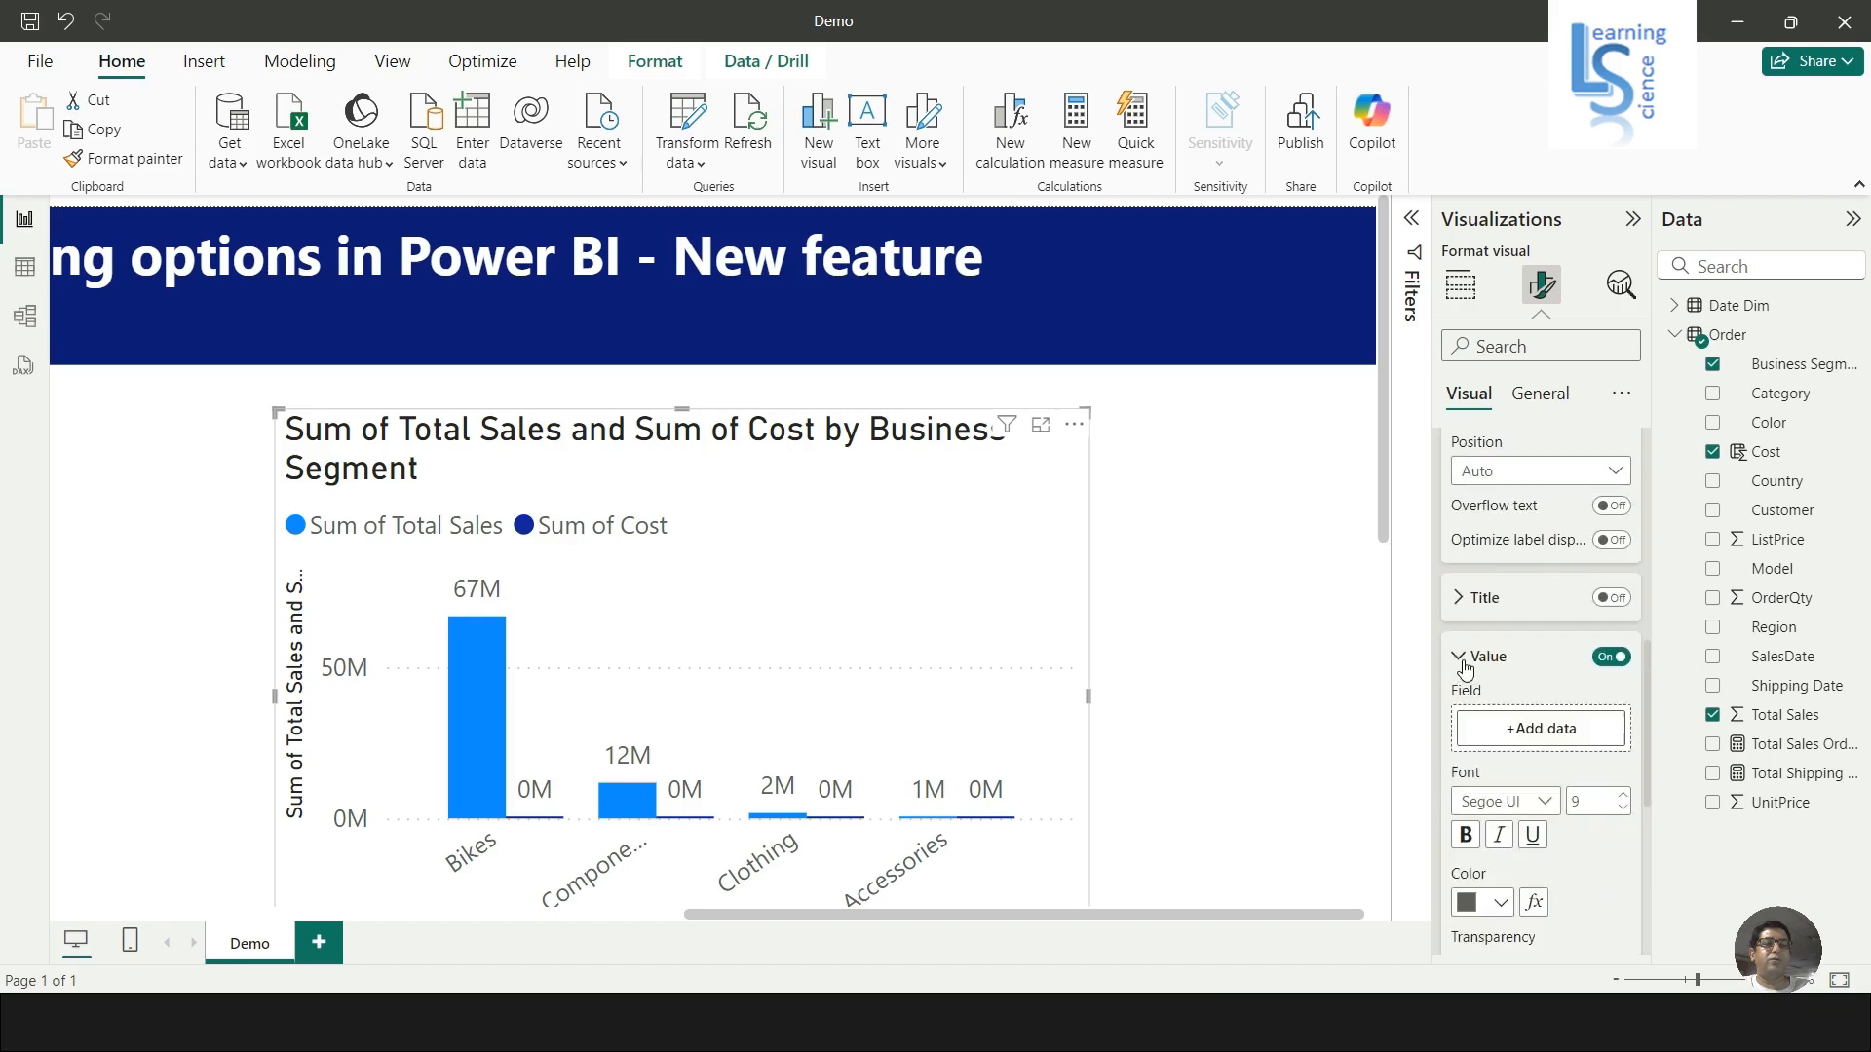
scroll(1481, 682, down, 4)
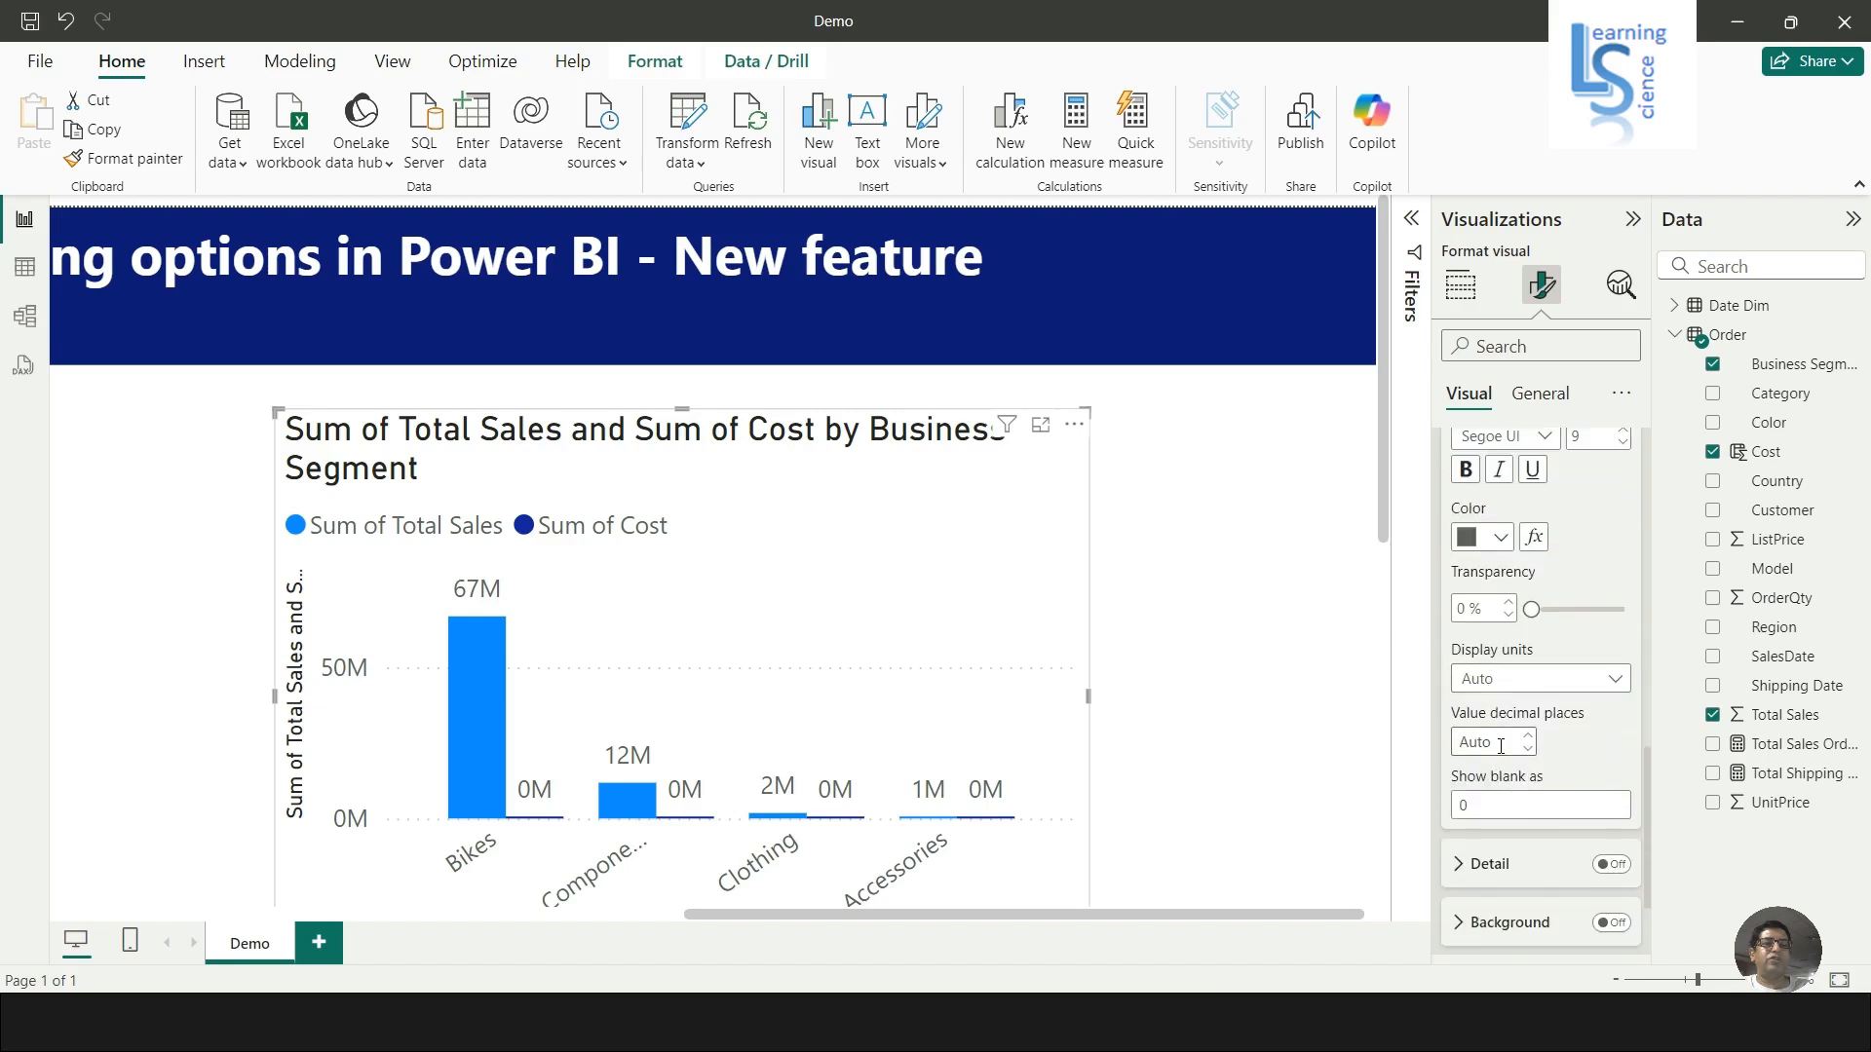
click(1528, 738)
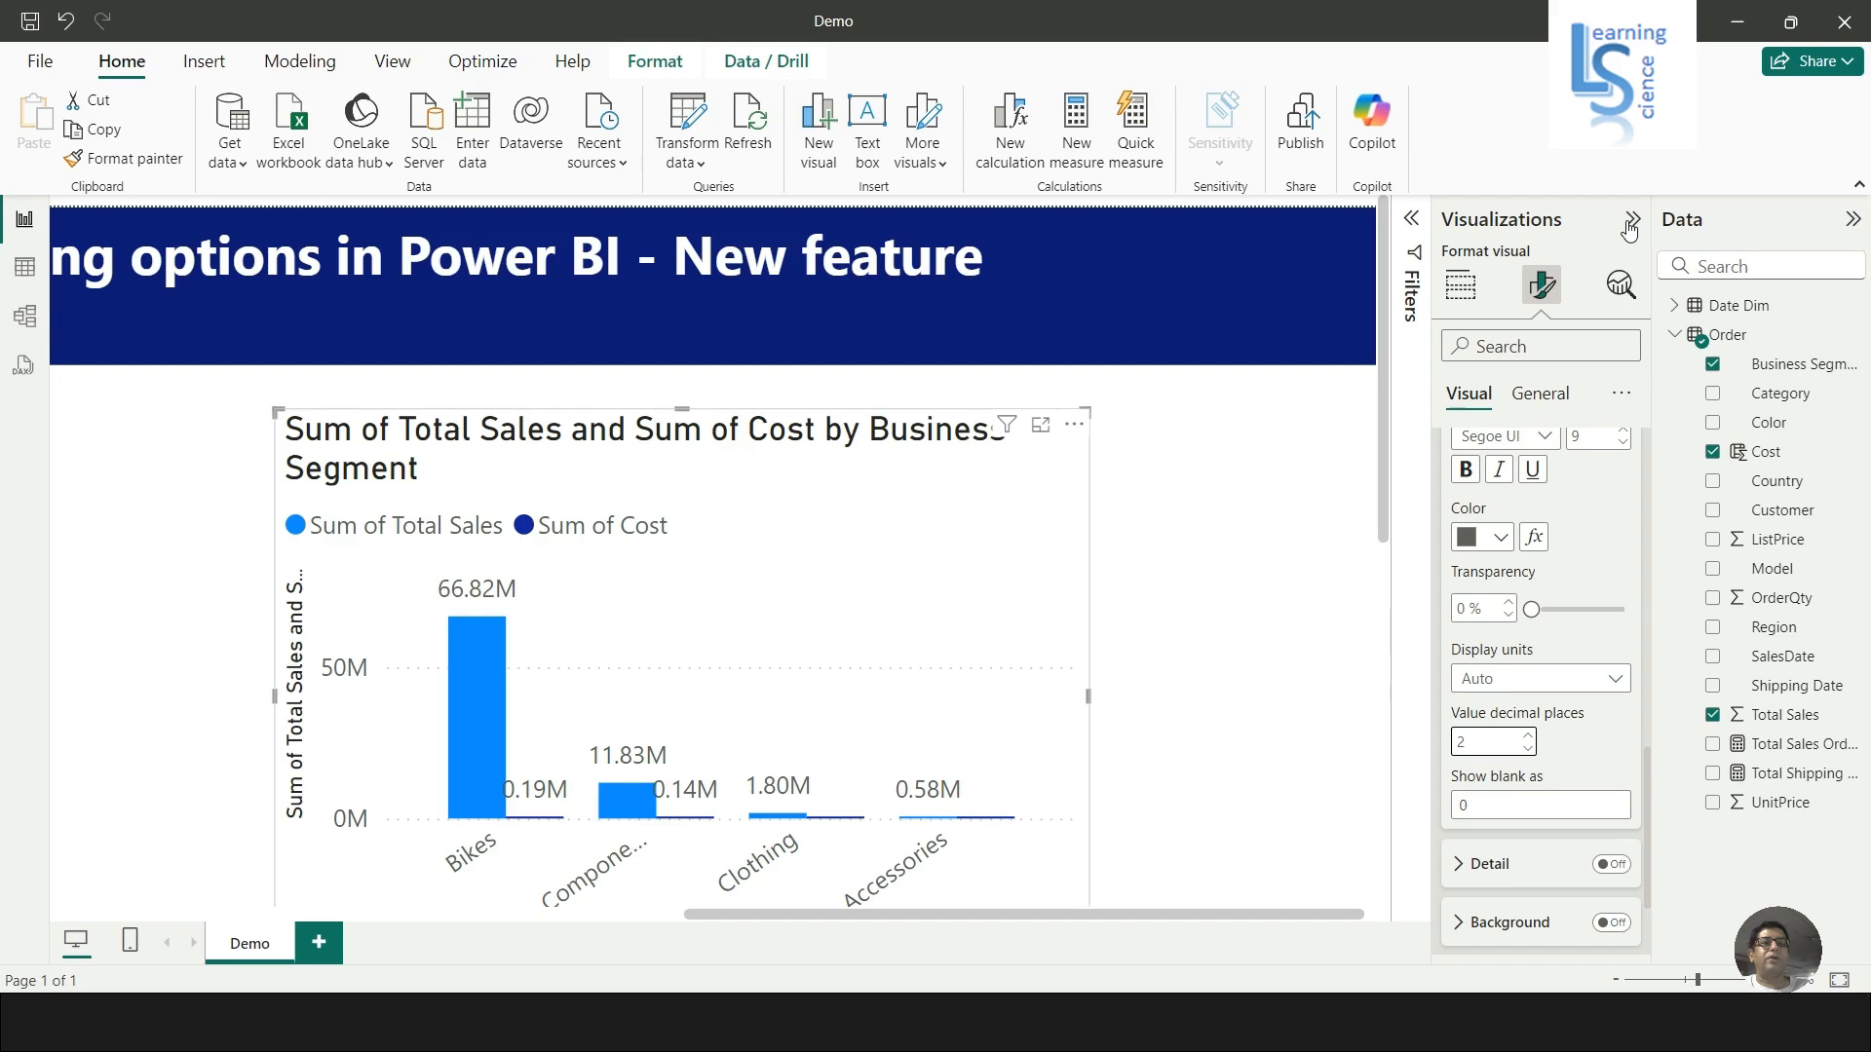
click(1625, 219)
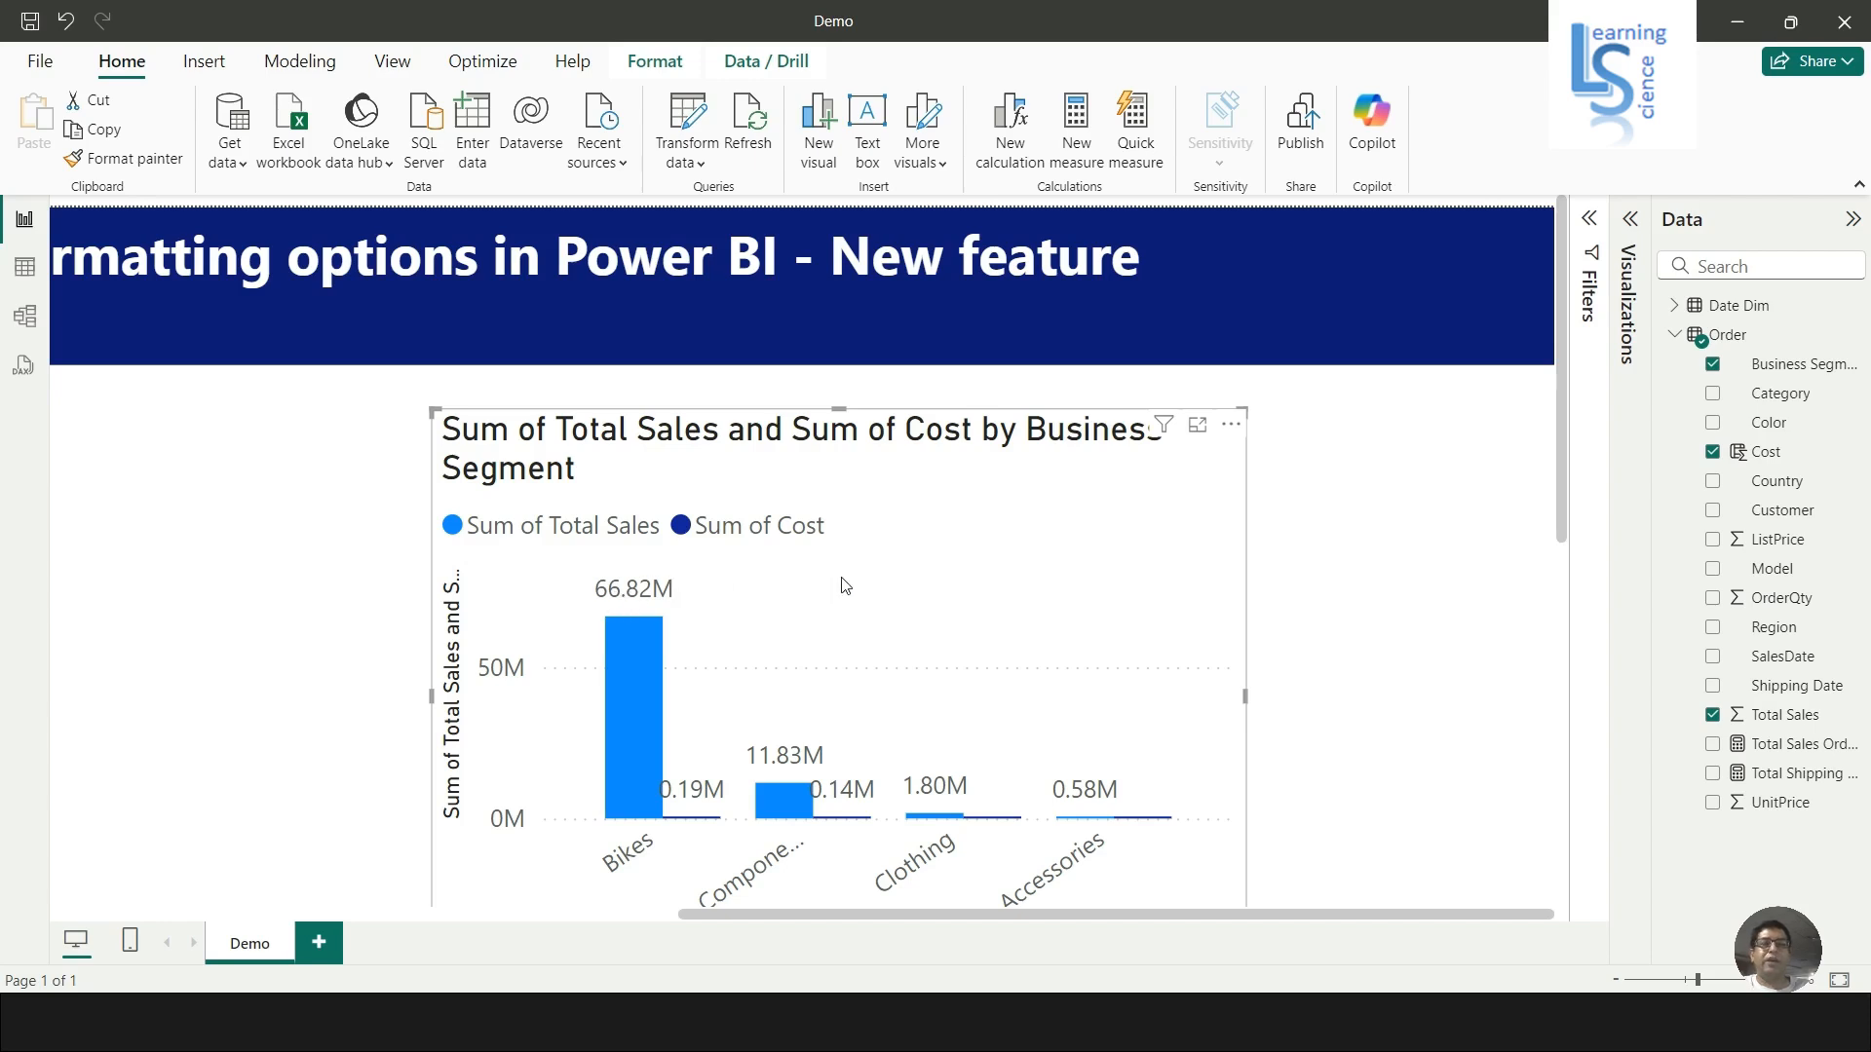
Start a new visual calculation on the Total Sales and Cost chart and hide Sum of Total Sales and Sum of Cost from the visual.
right_click(949, 556)
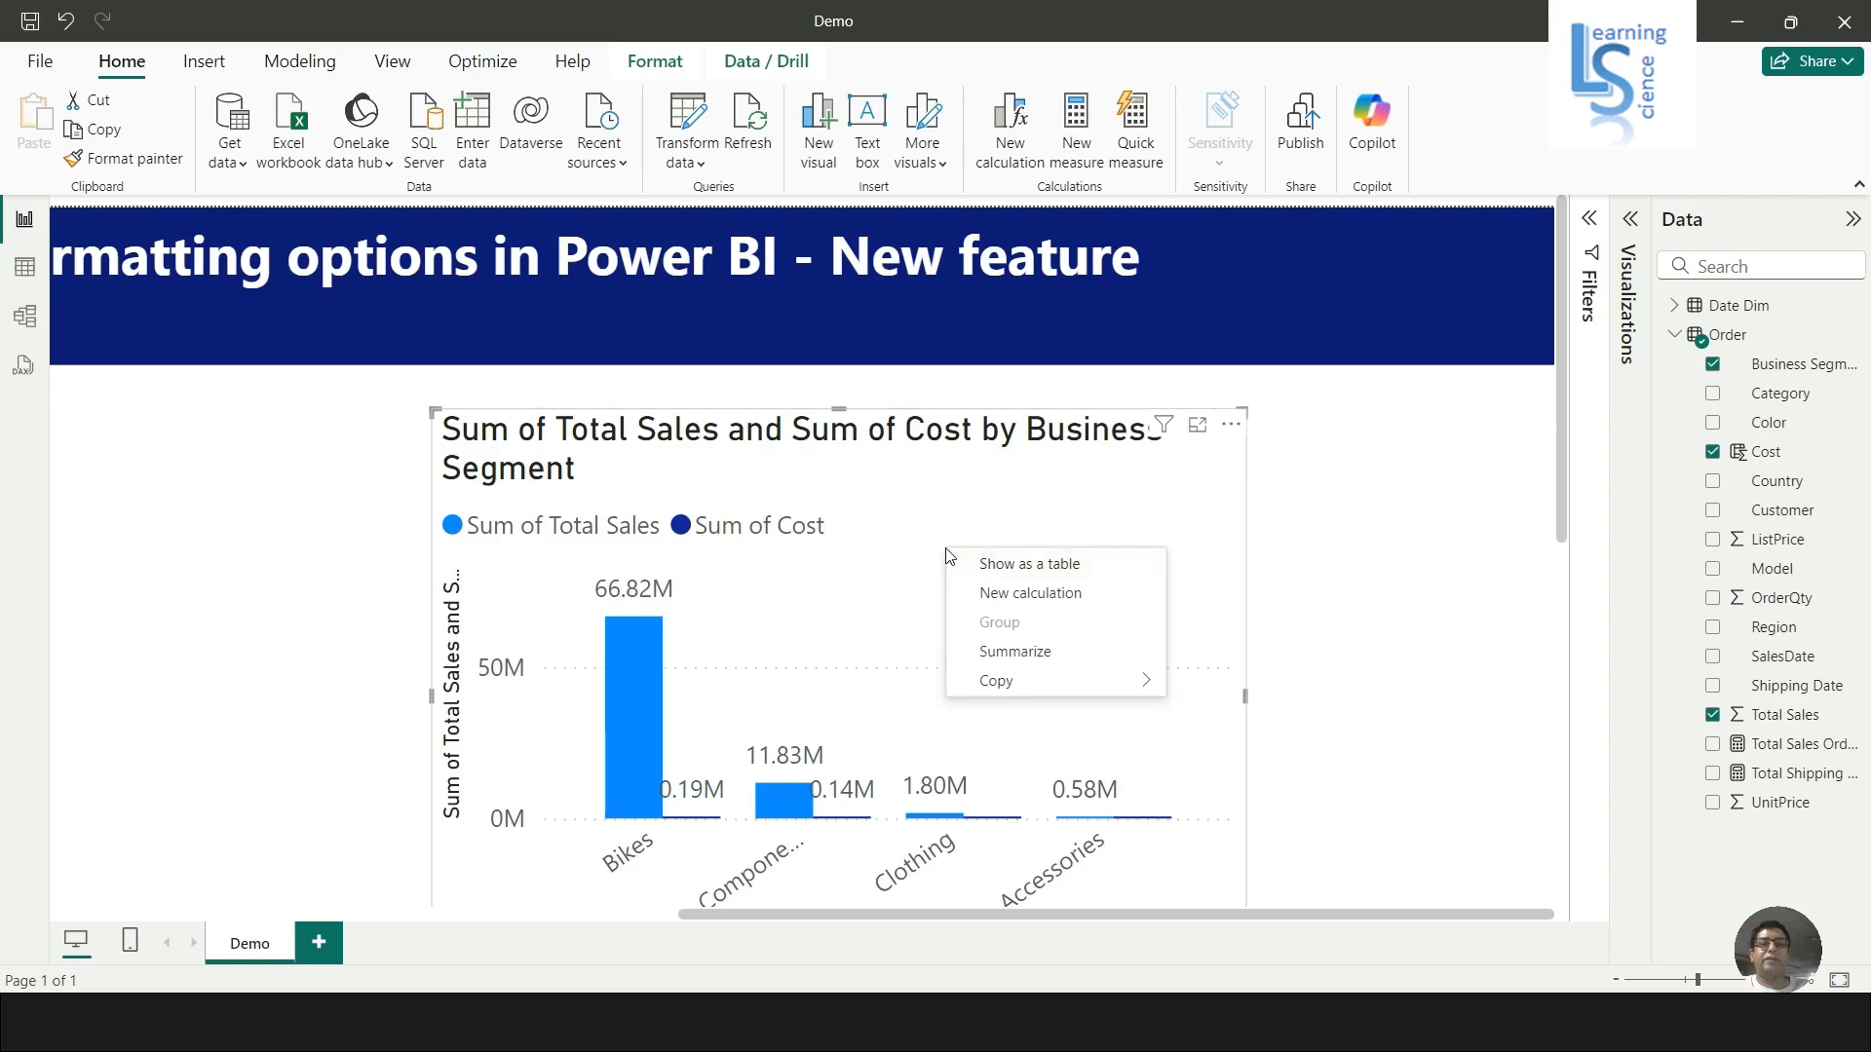
click(1014, 594)
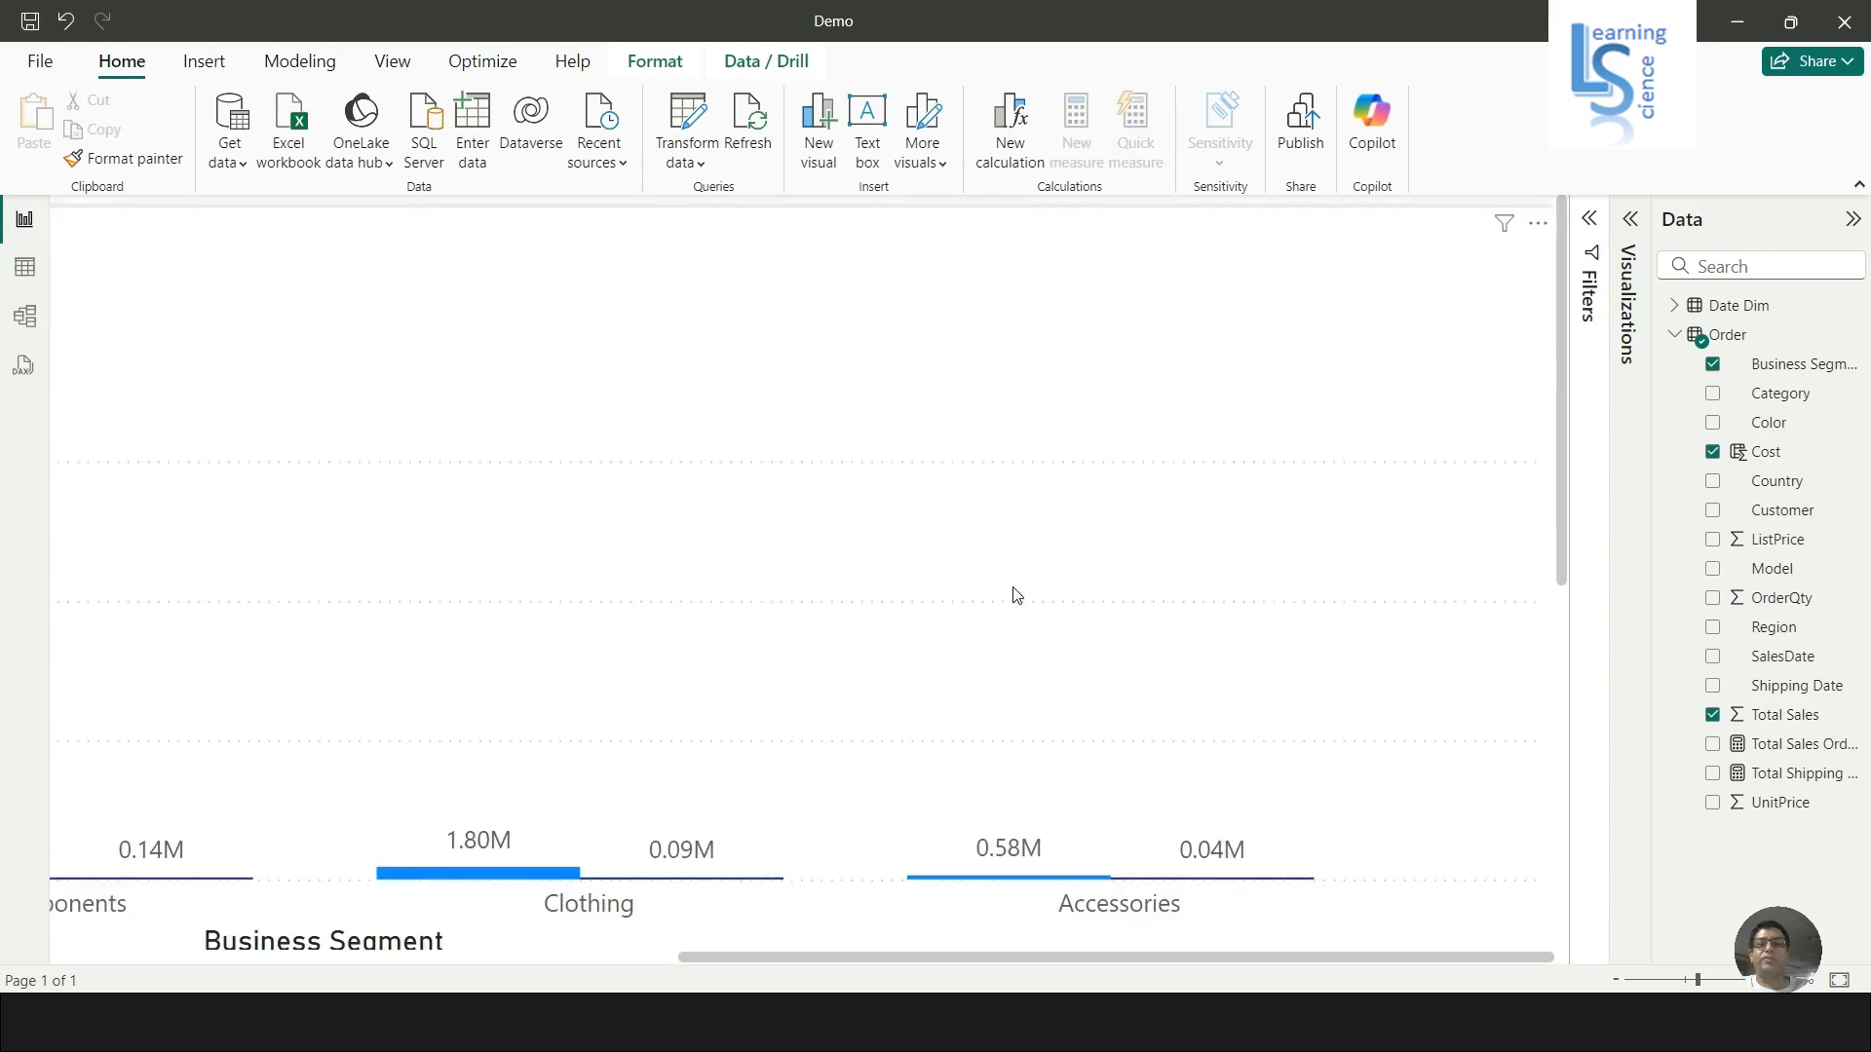
click(1842, 982)
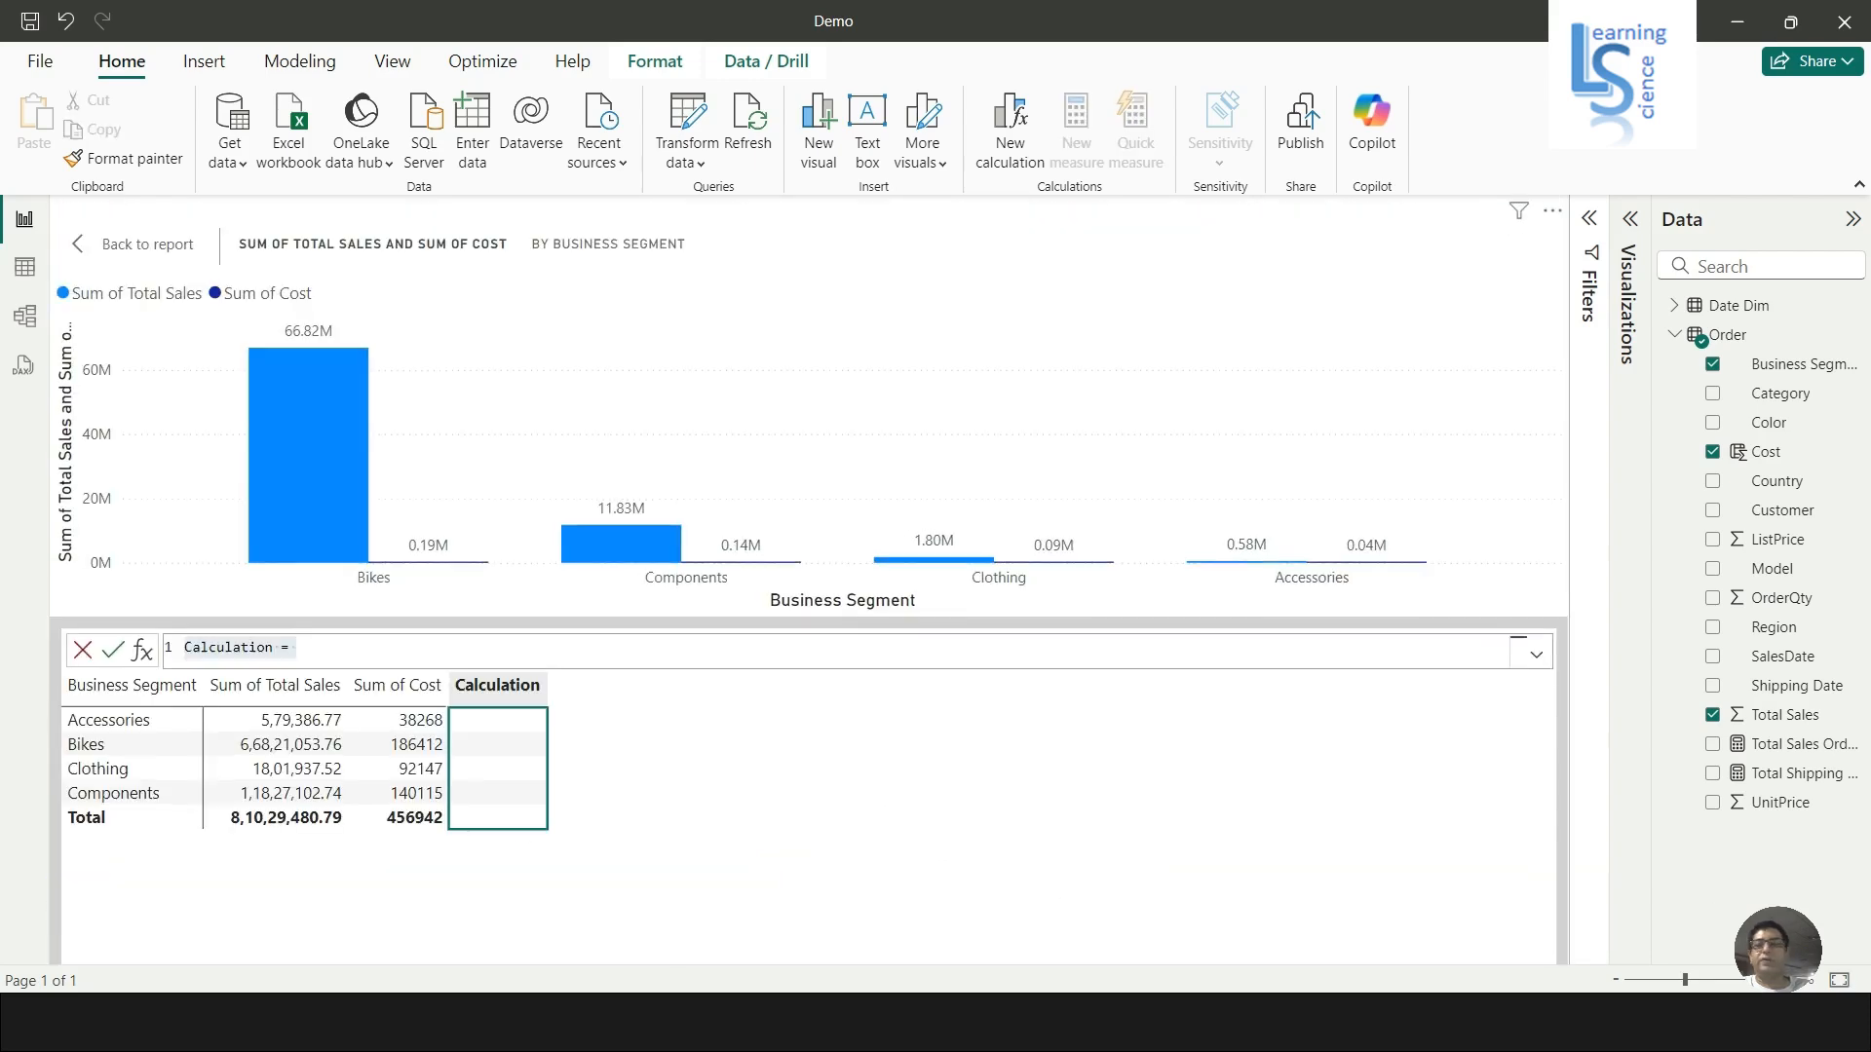
click(1630, 220)
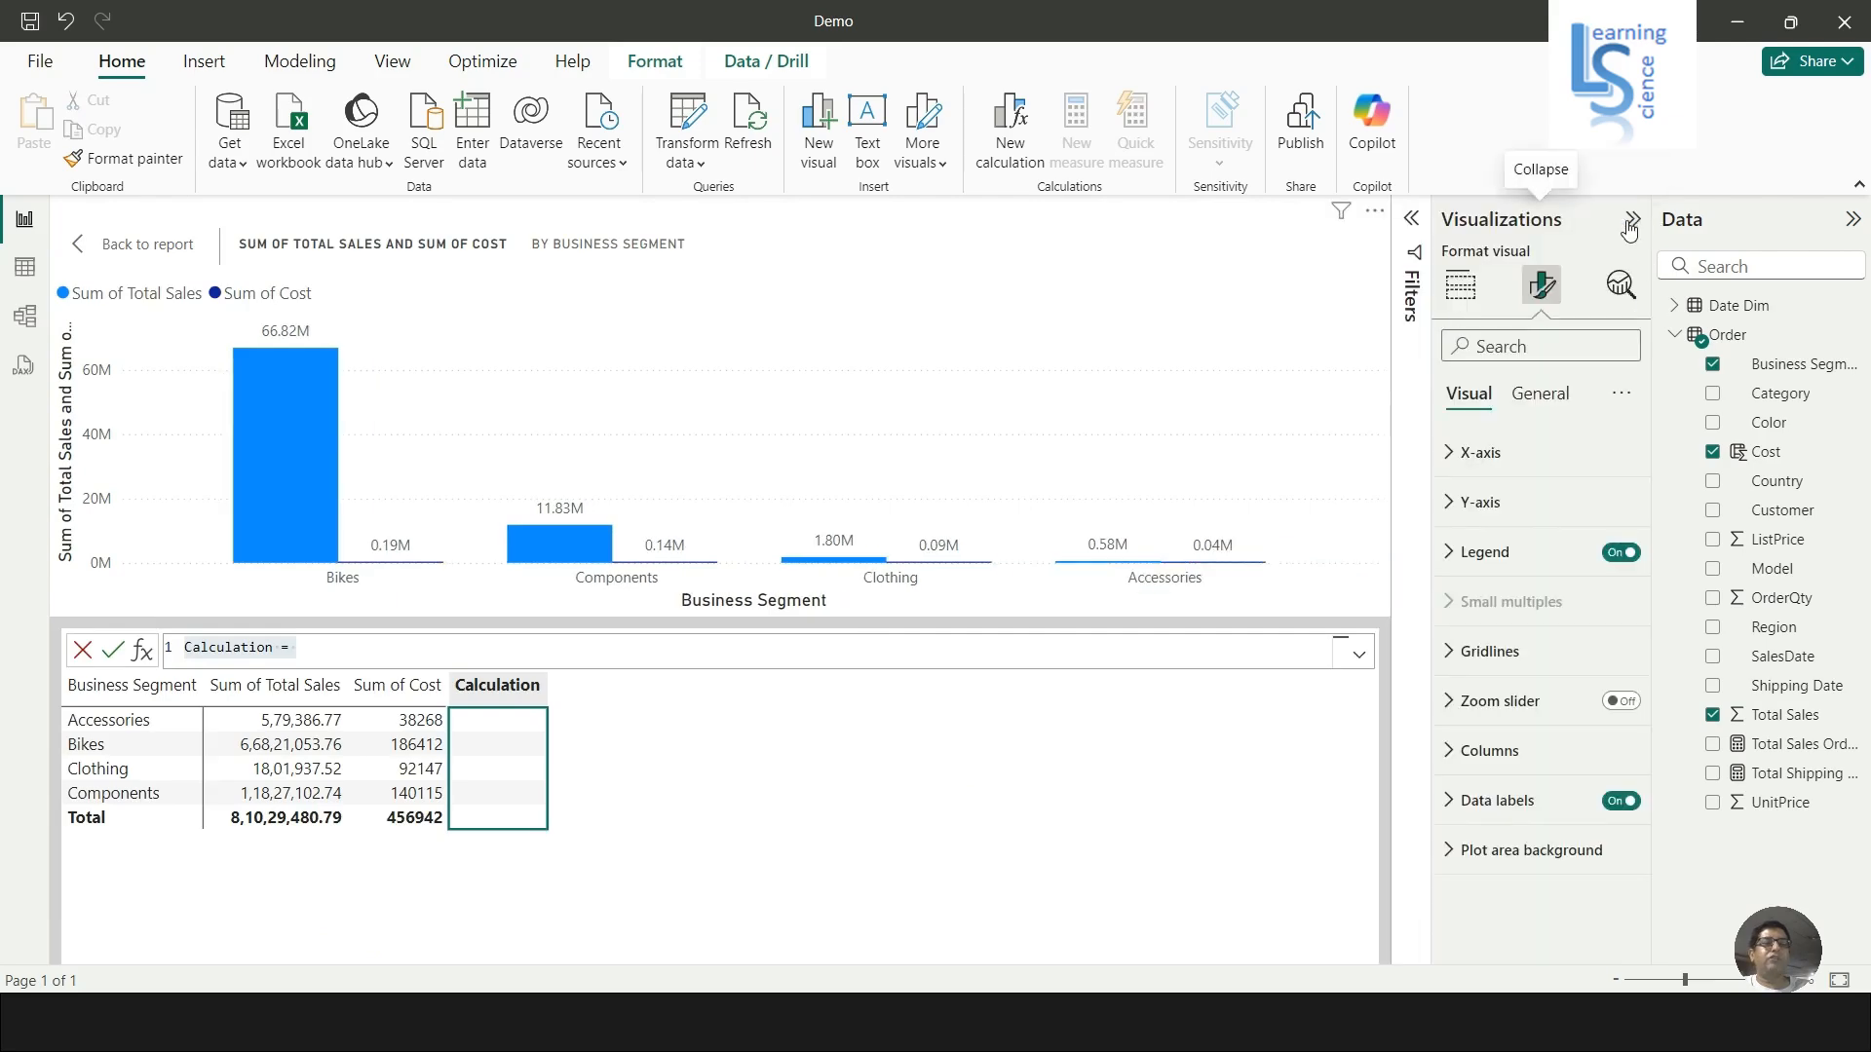
click(1460, 284)
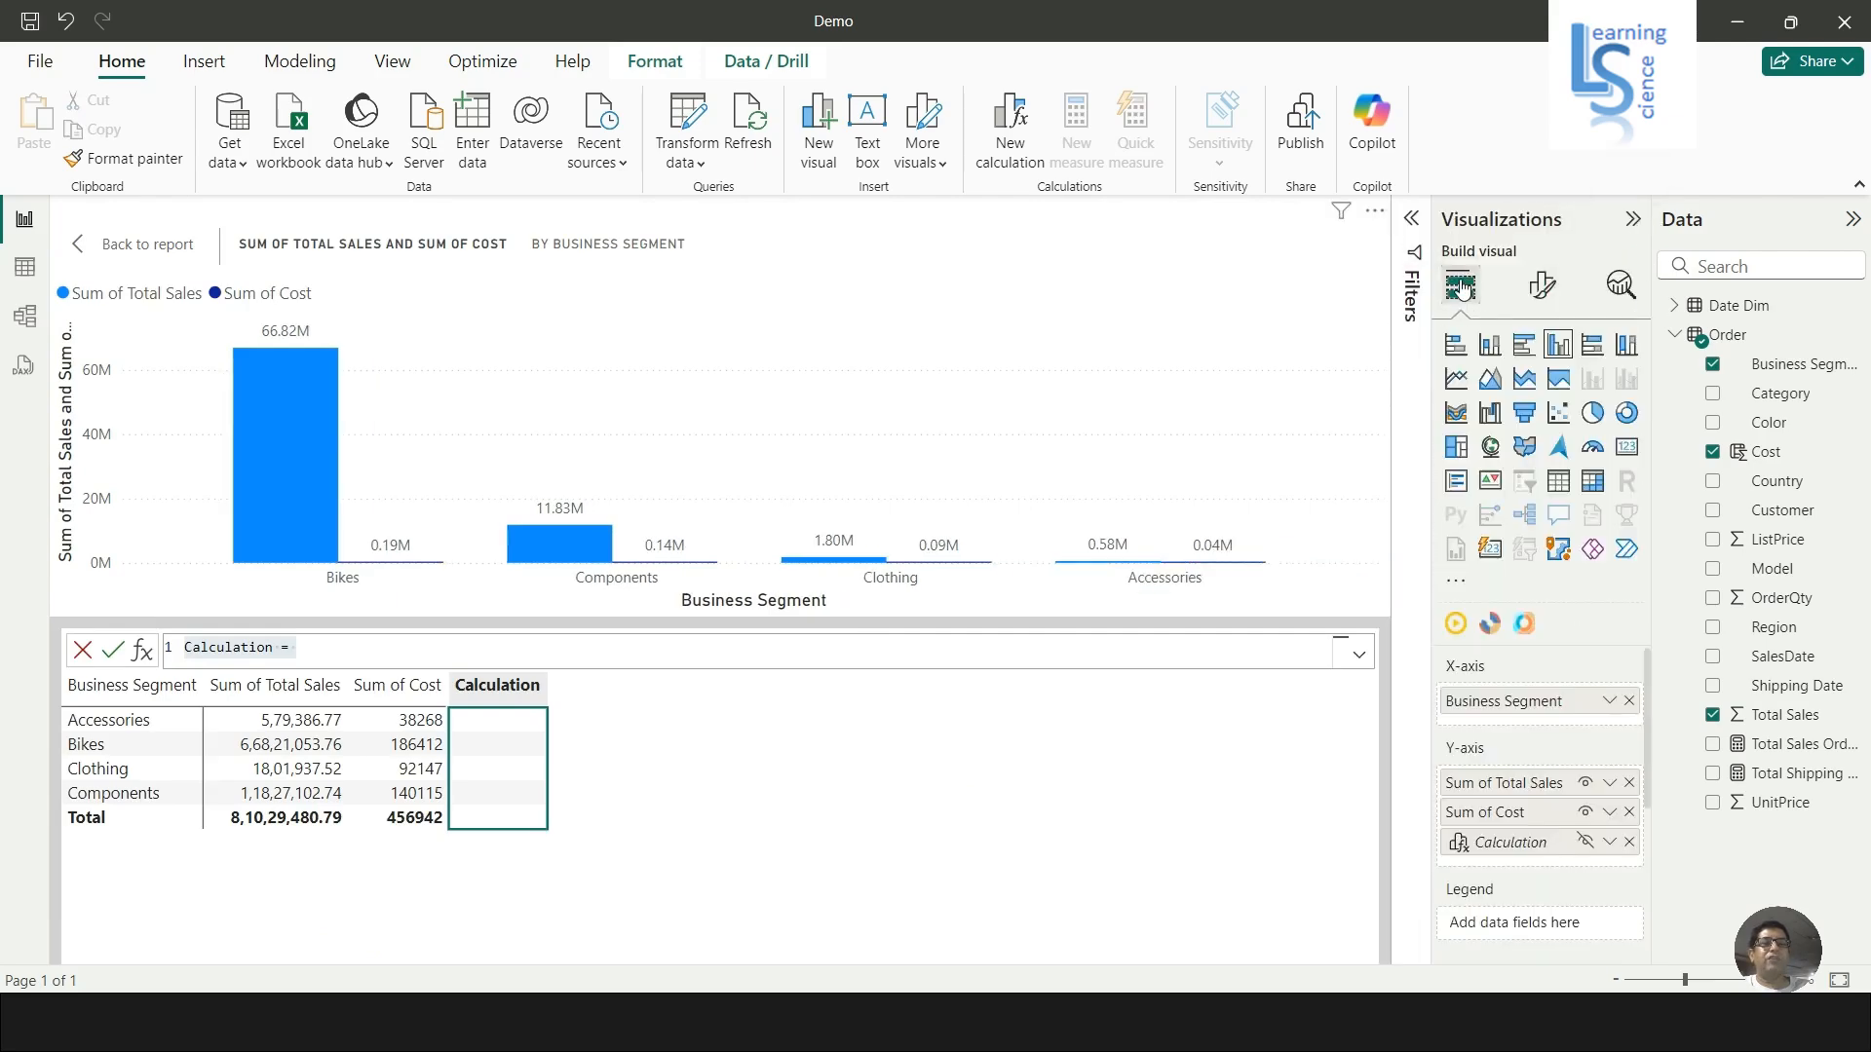
click(1586, 783)
click(1585, 811)
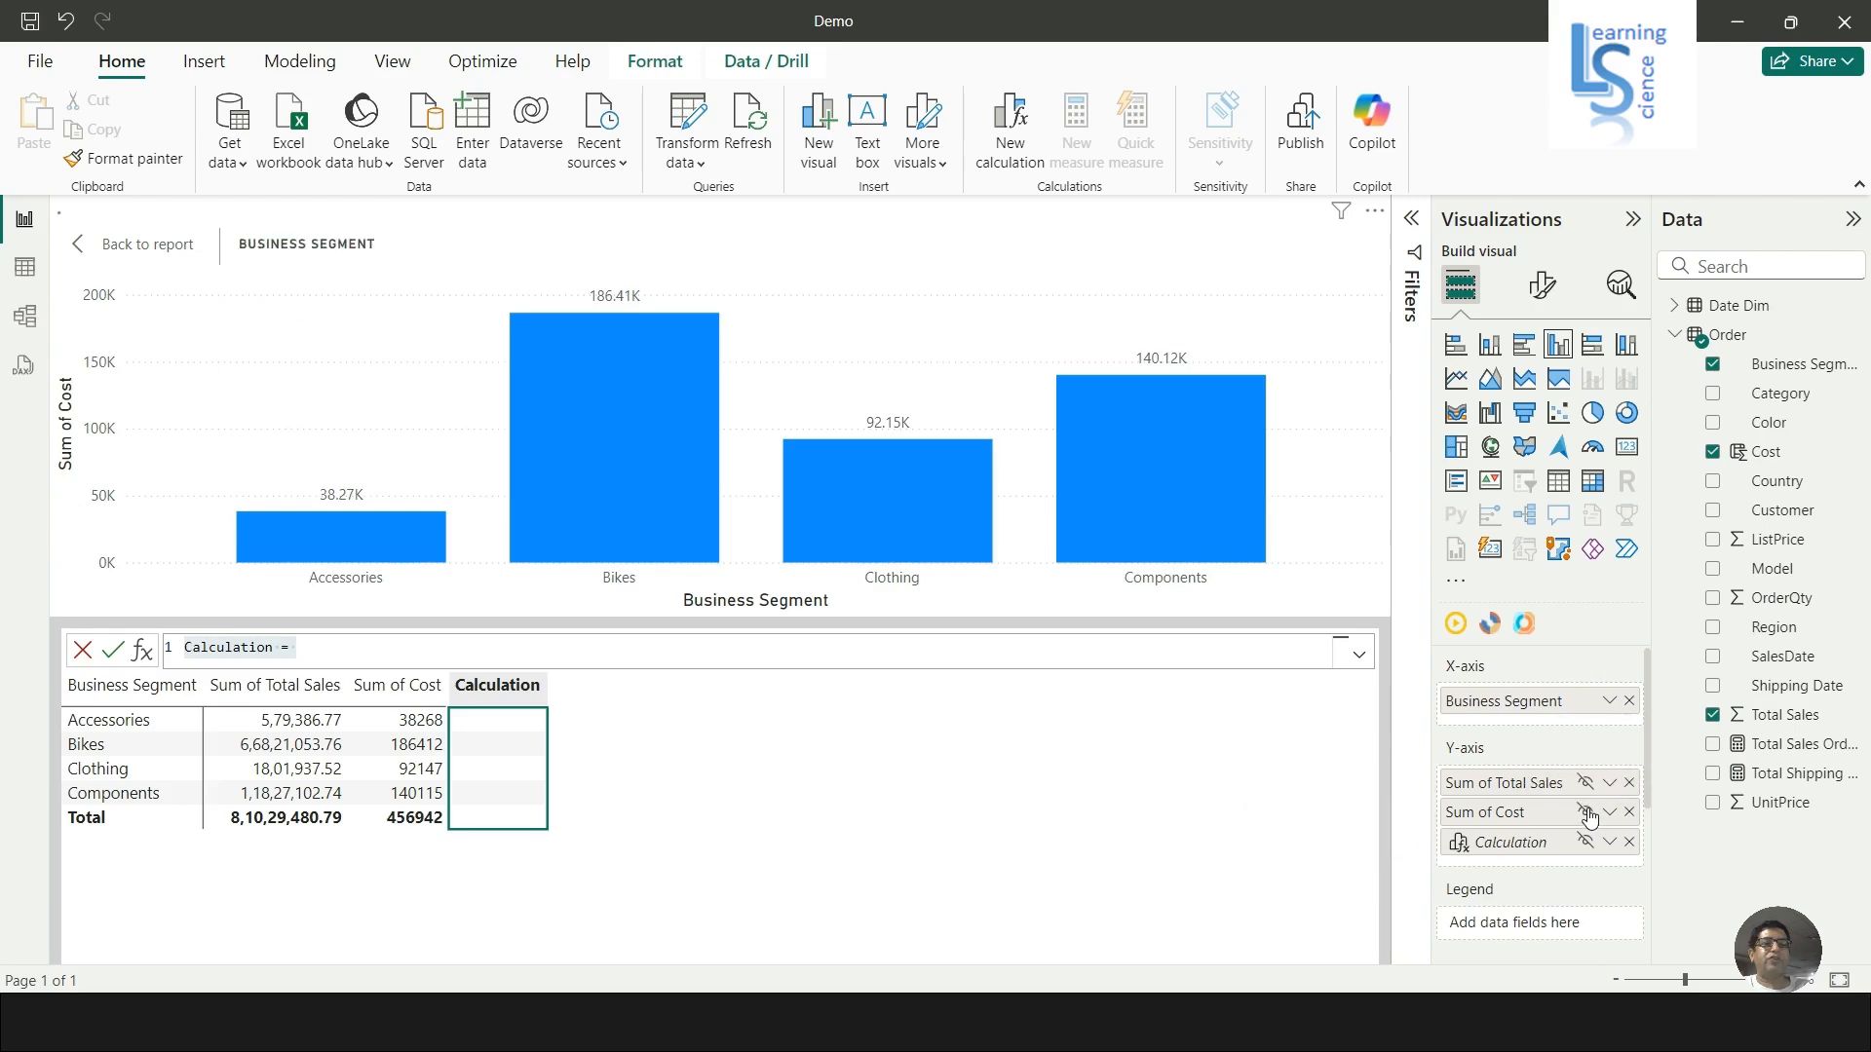
Name the calculation Profit and define it as [Sum of Total Sales] - [Sum of Cost].
click(326, 652)
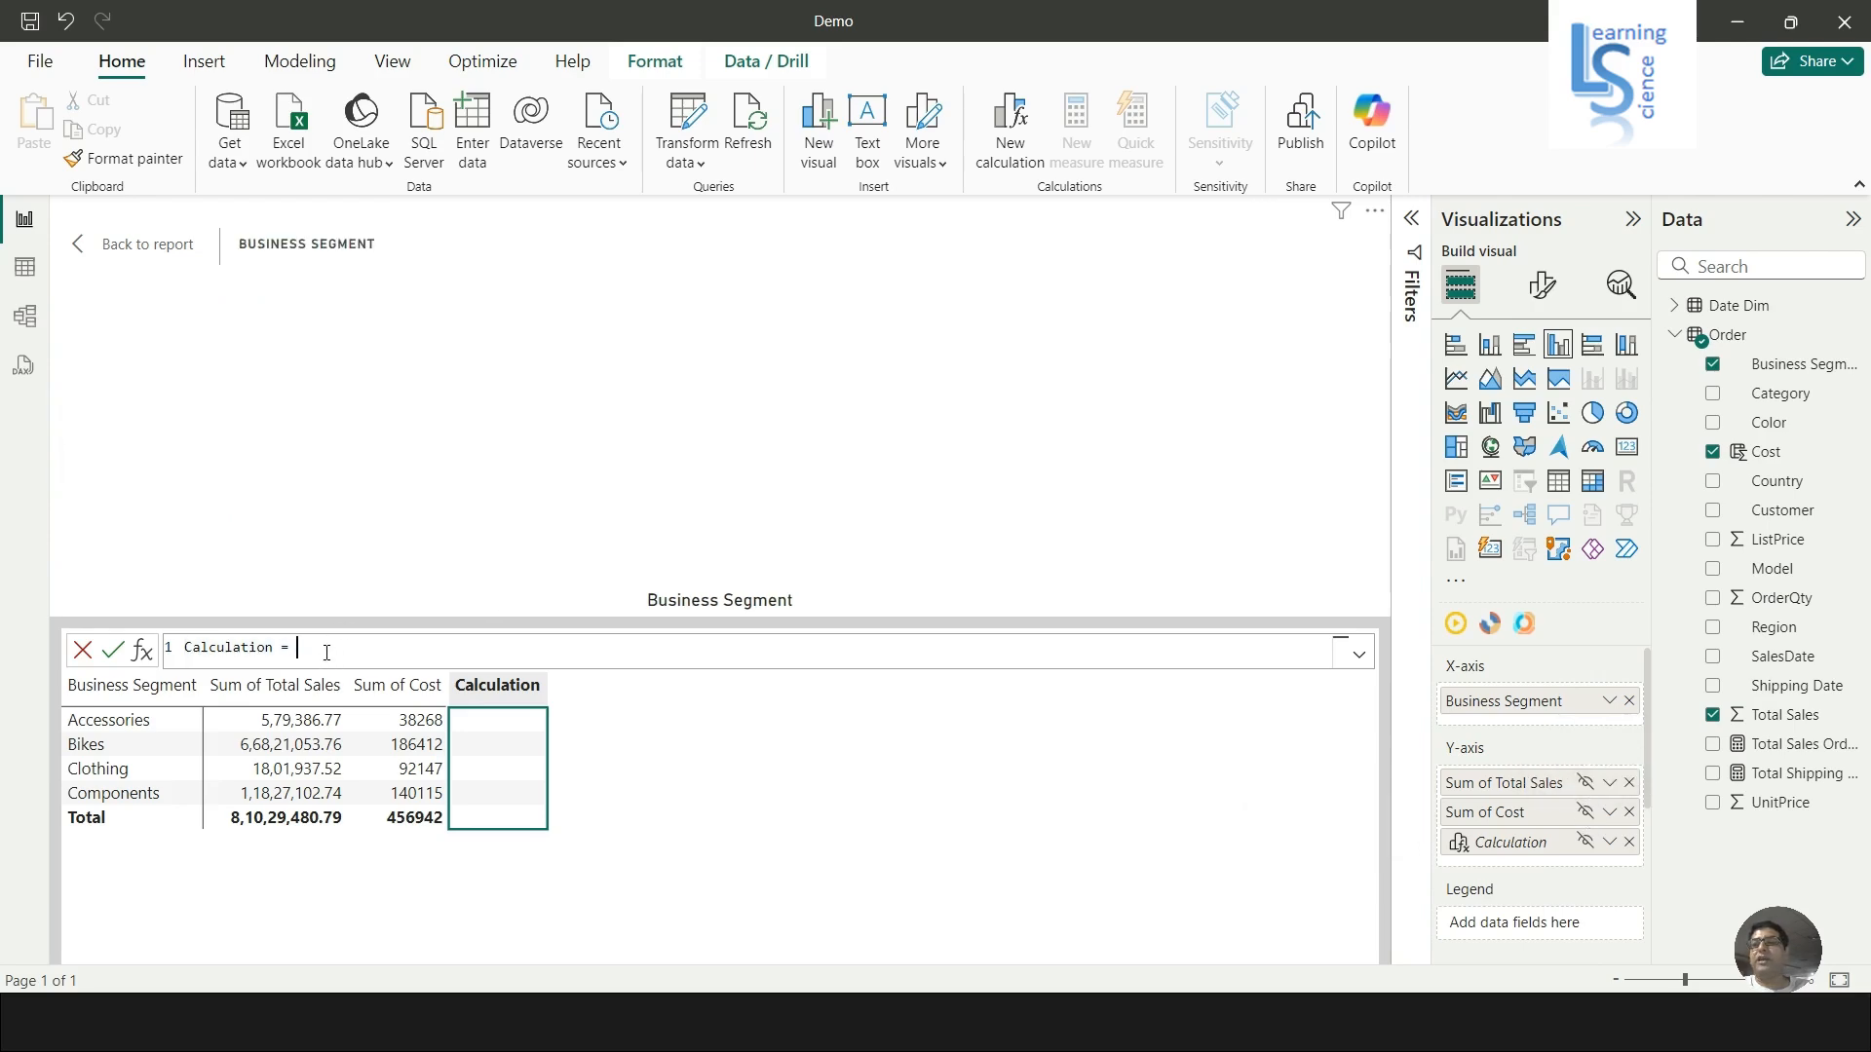
double_click(272, 648)
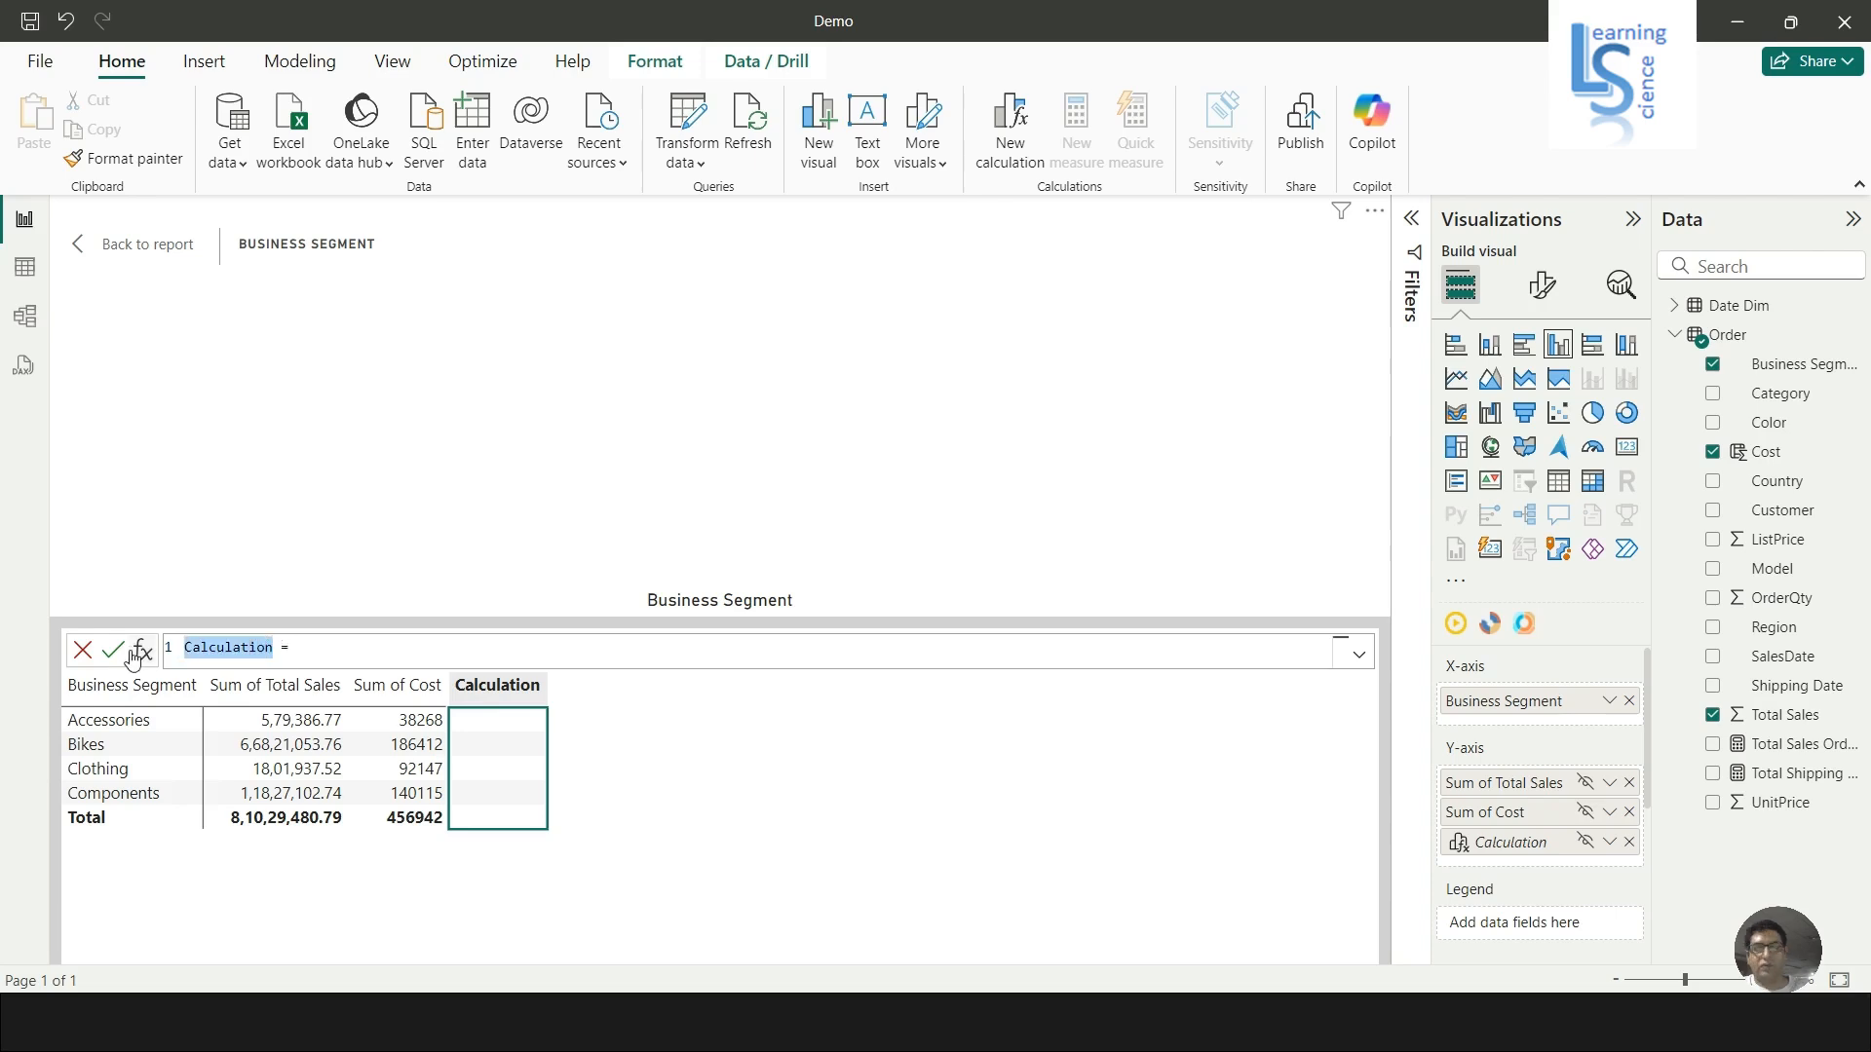
text(Profit)
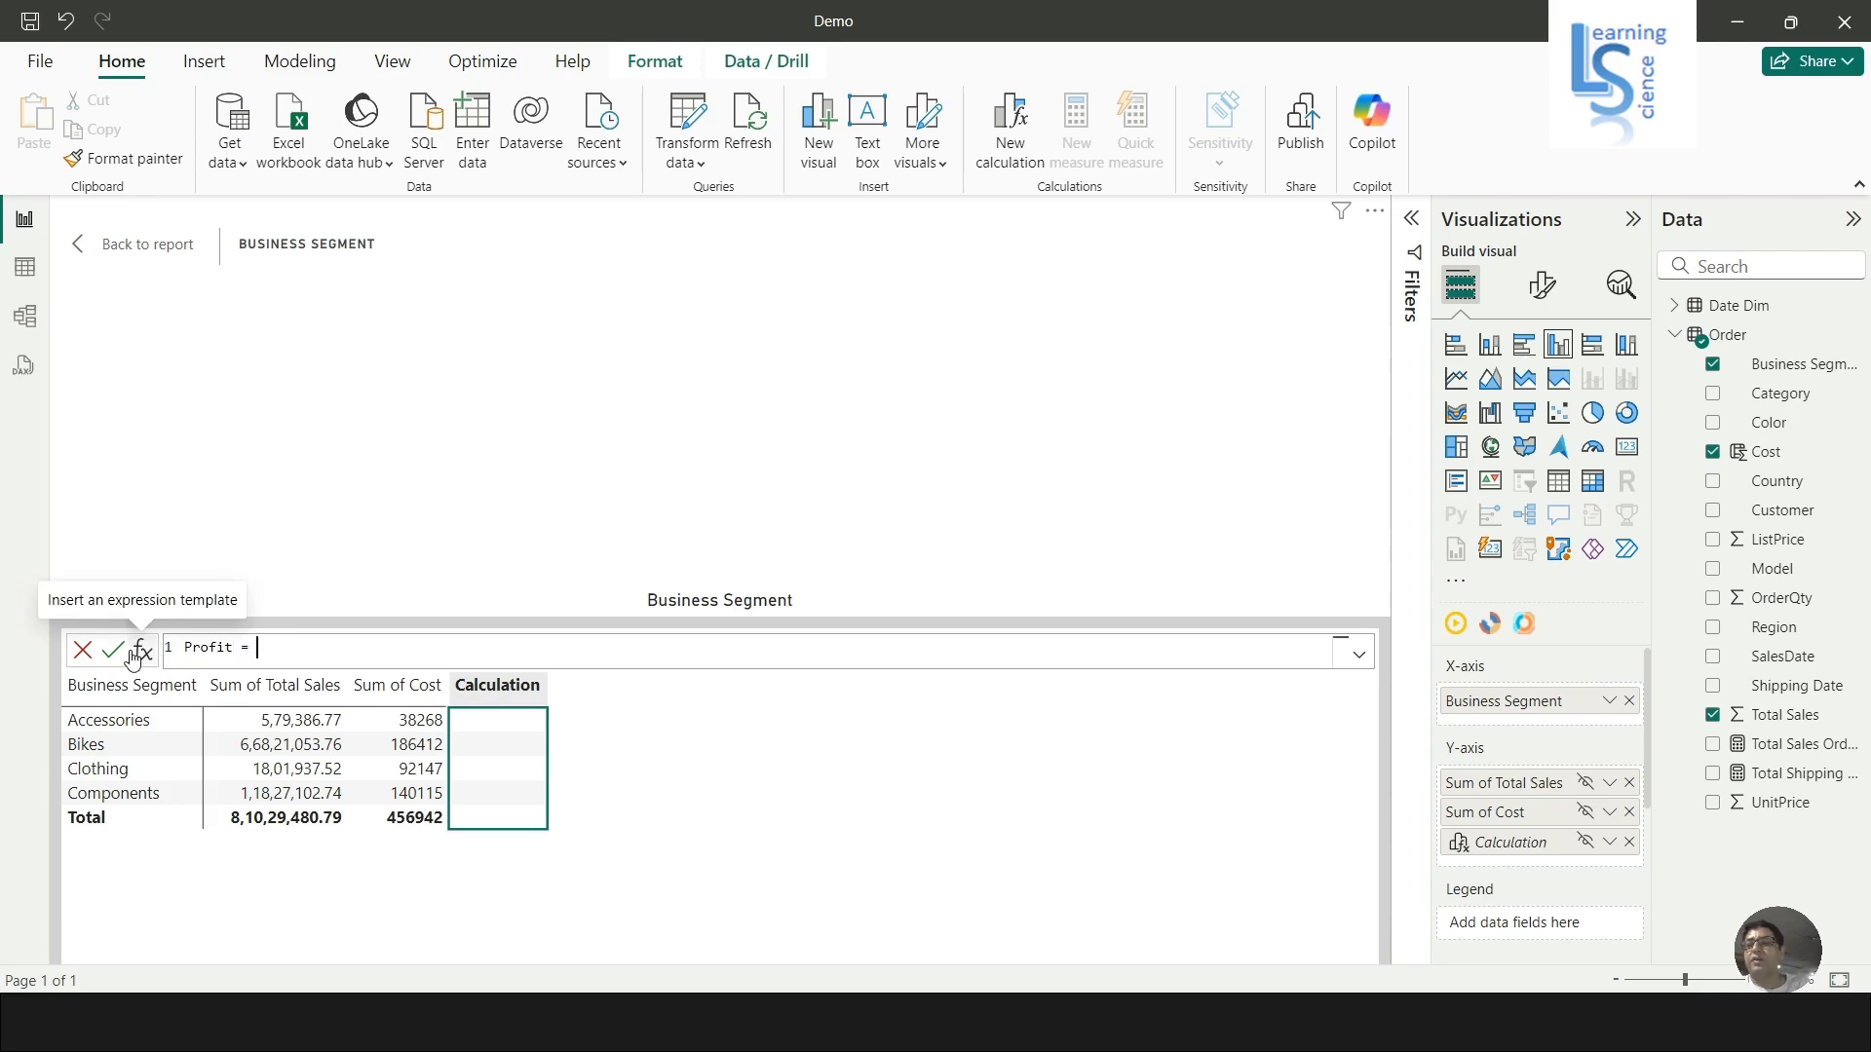
text(su)
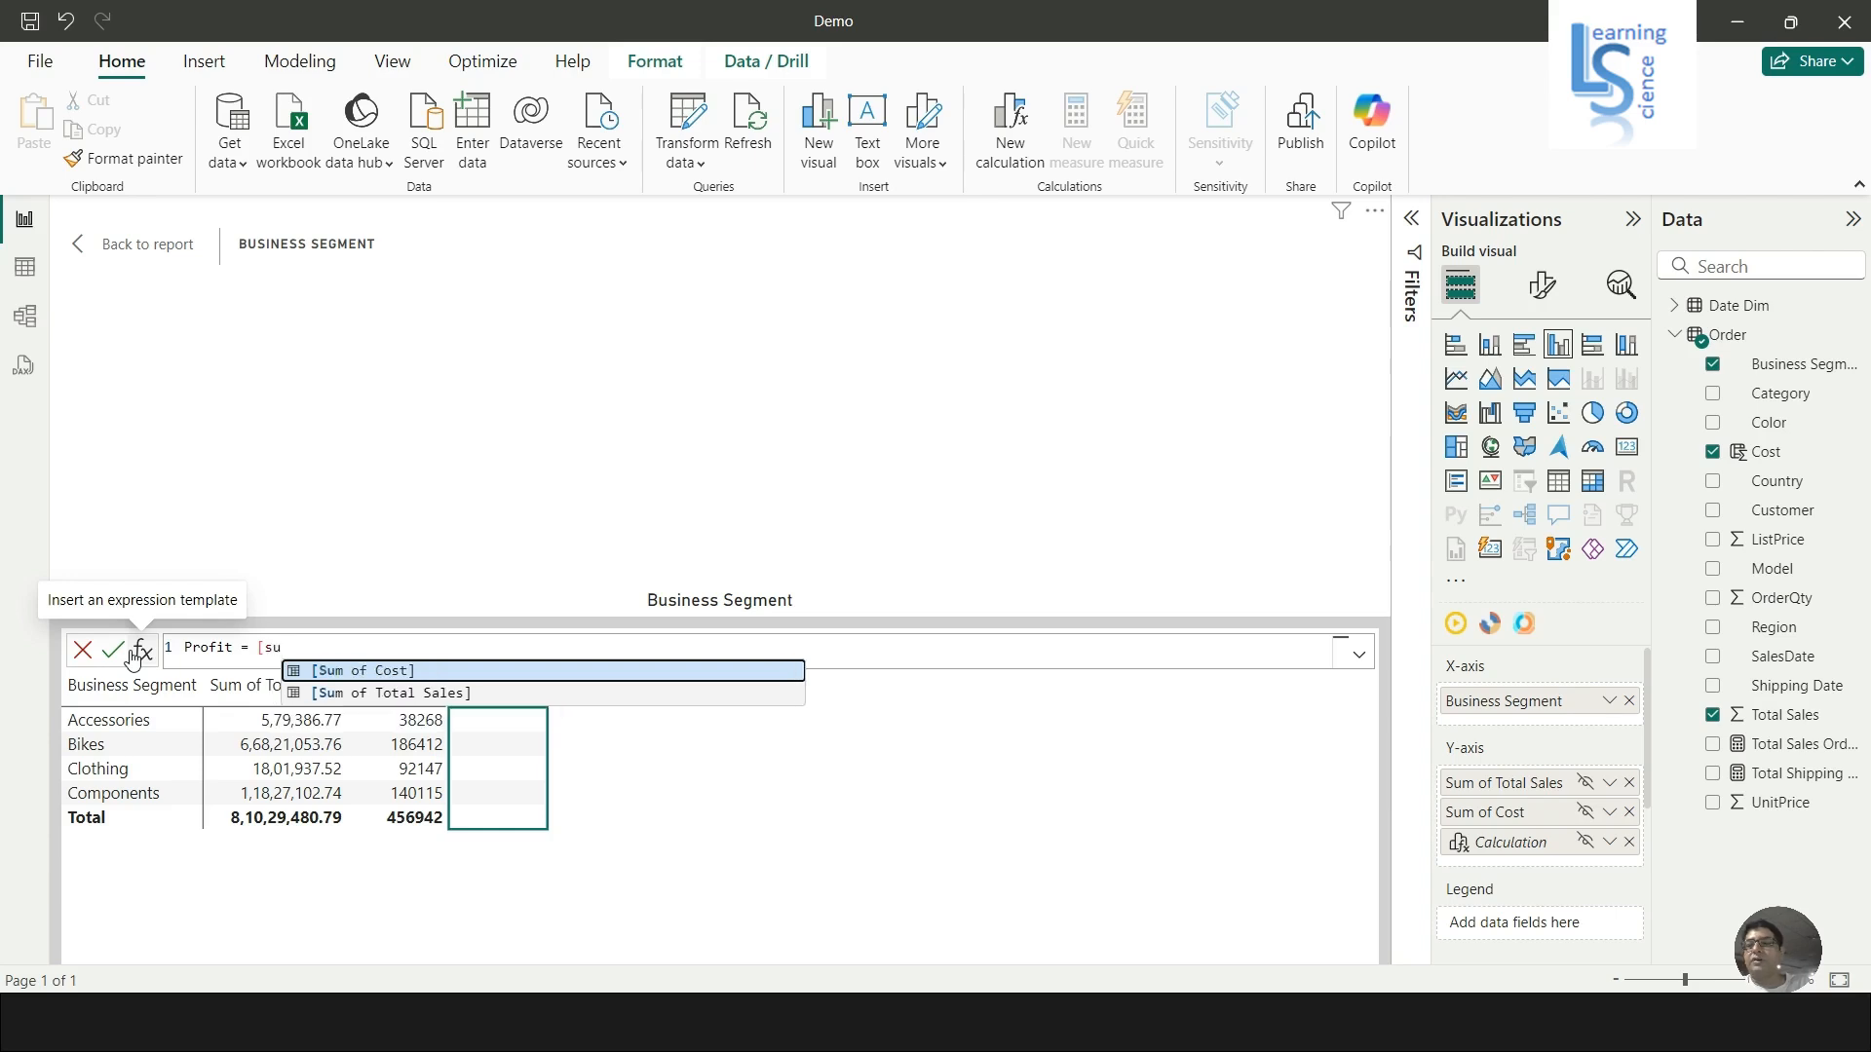
key(Down)
key(Tab)
text(-)
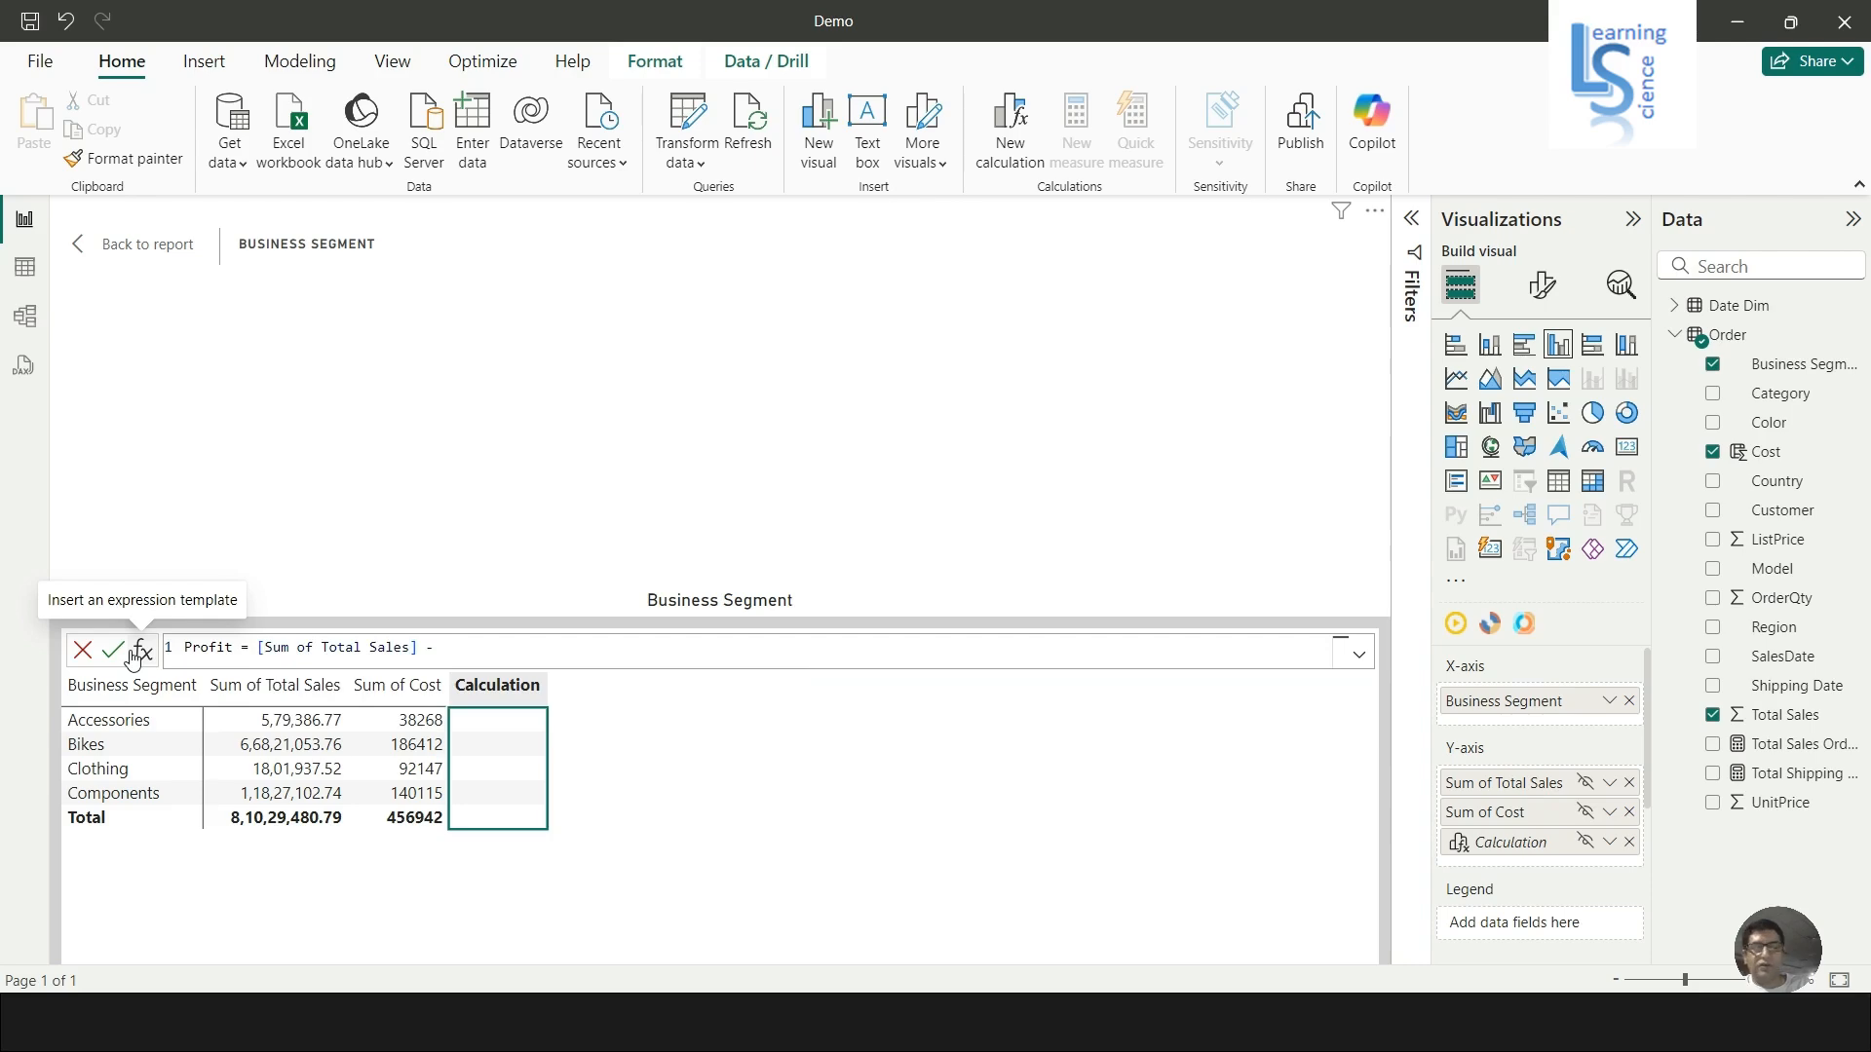
text( [SU)
key(Tab)
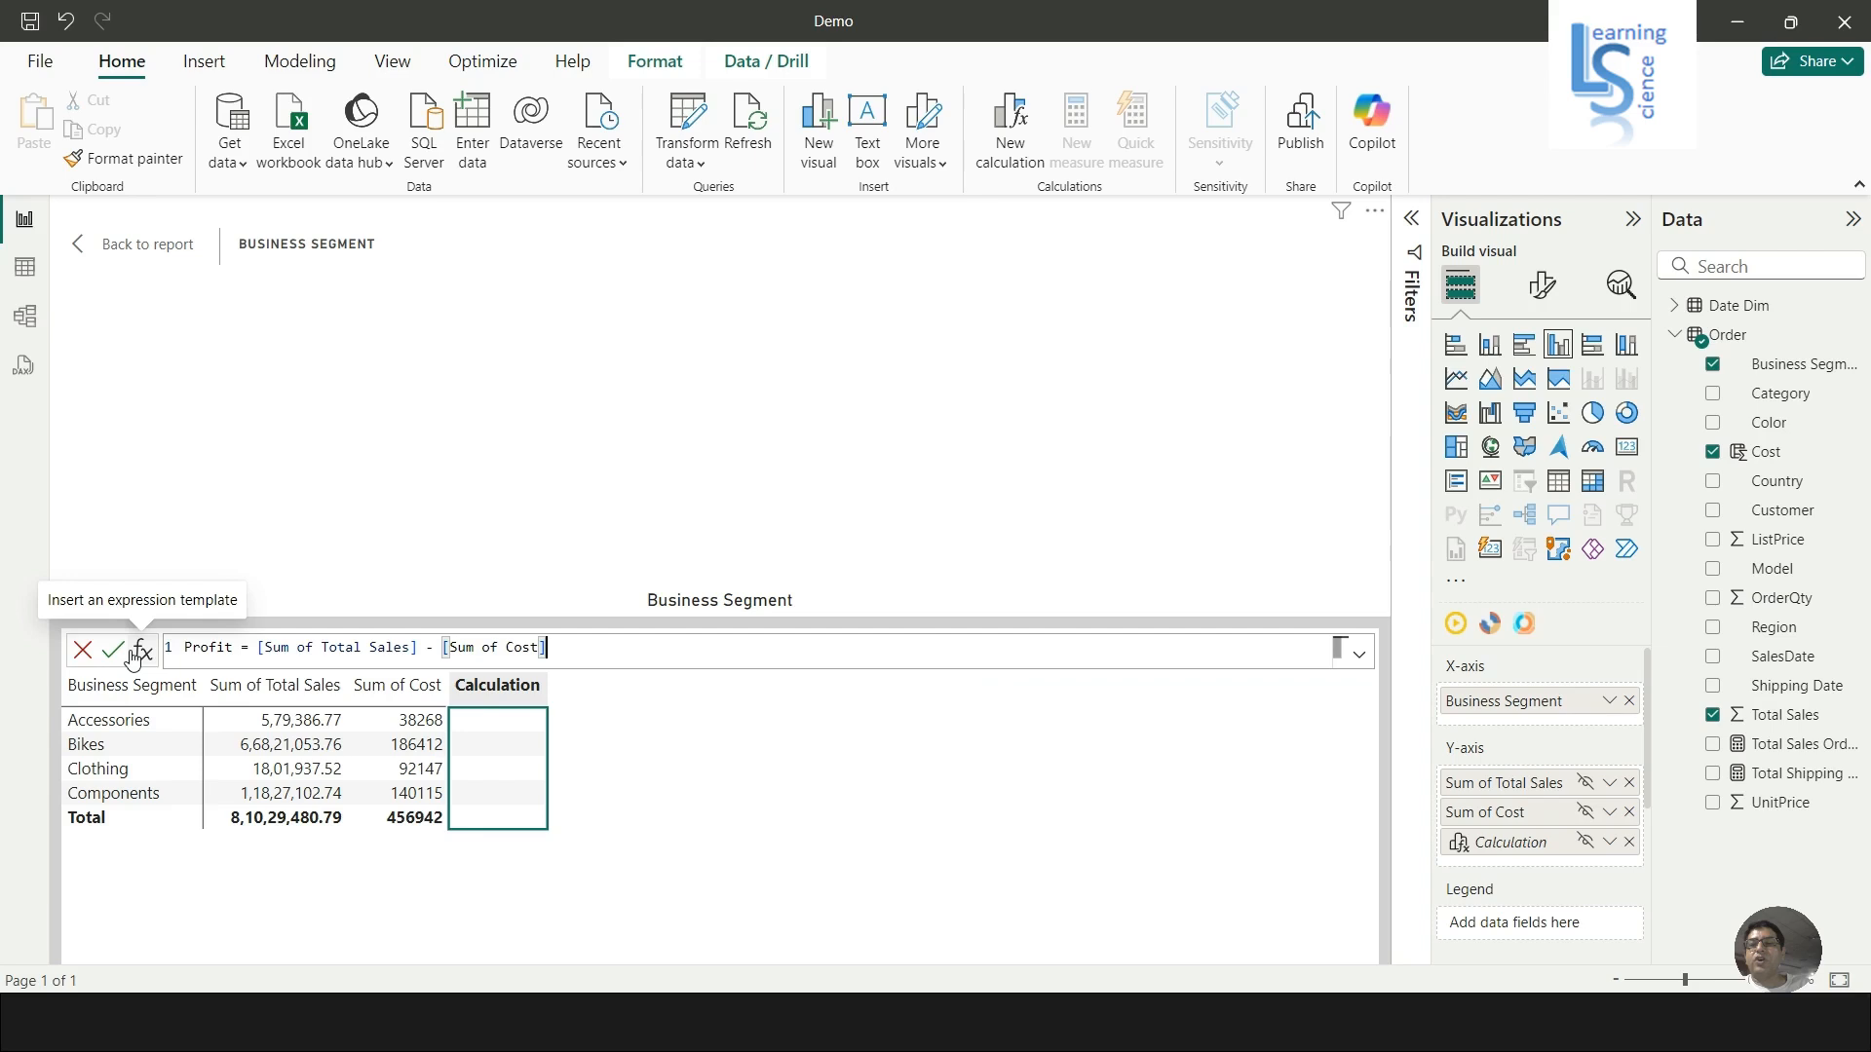
key(Return)
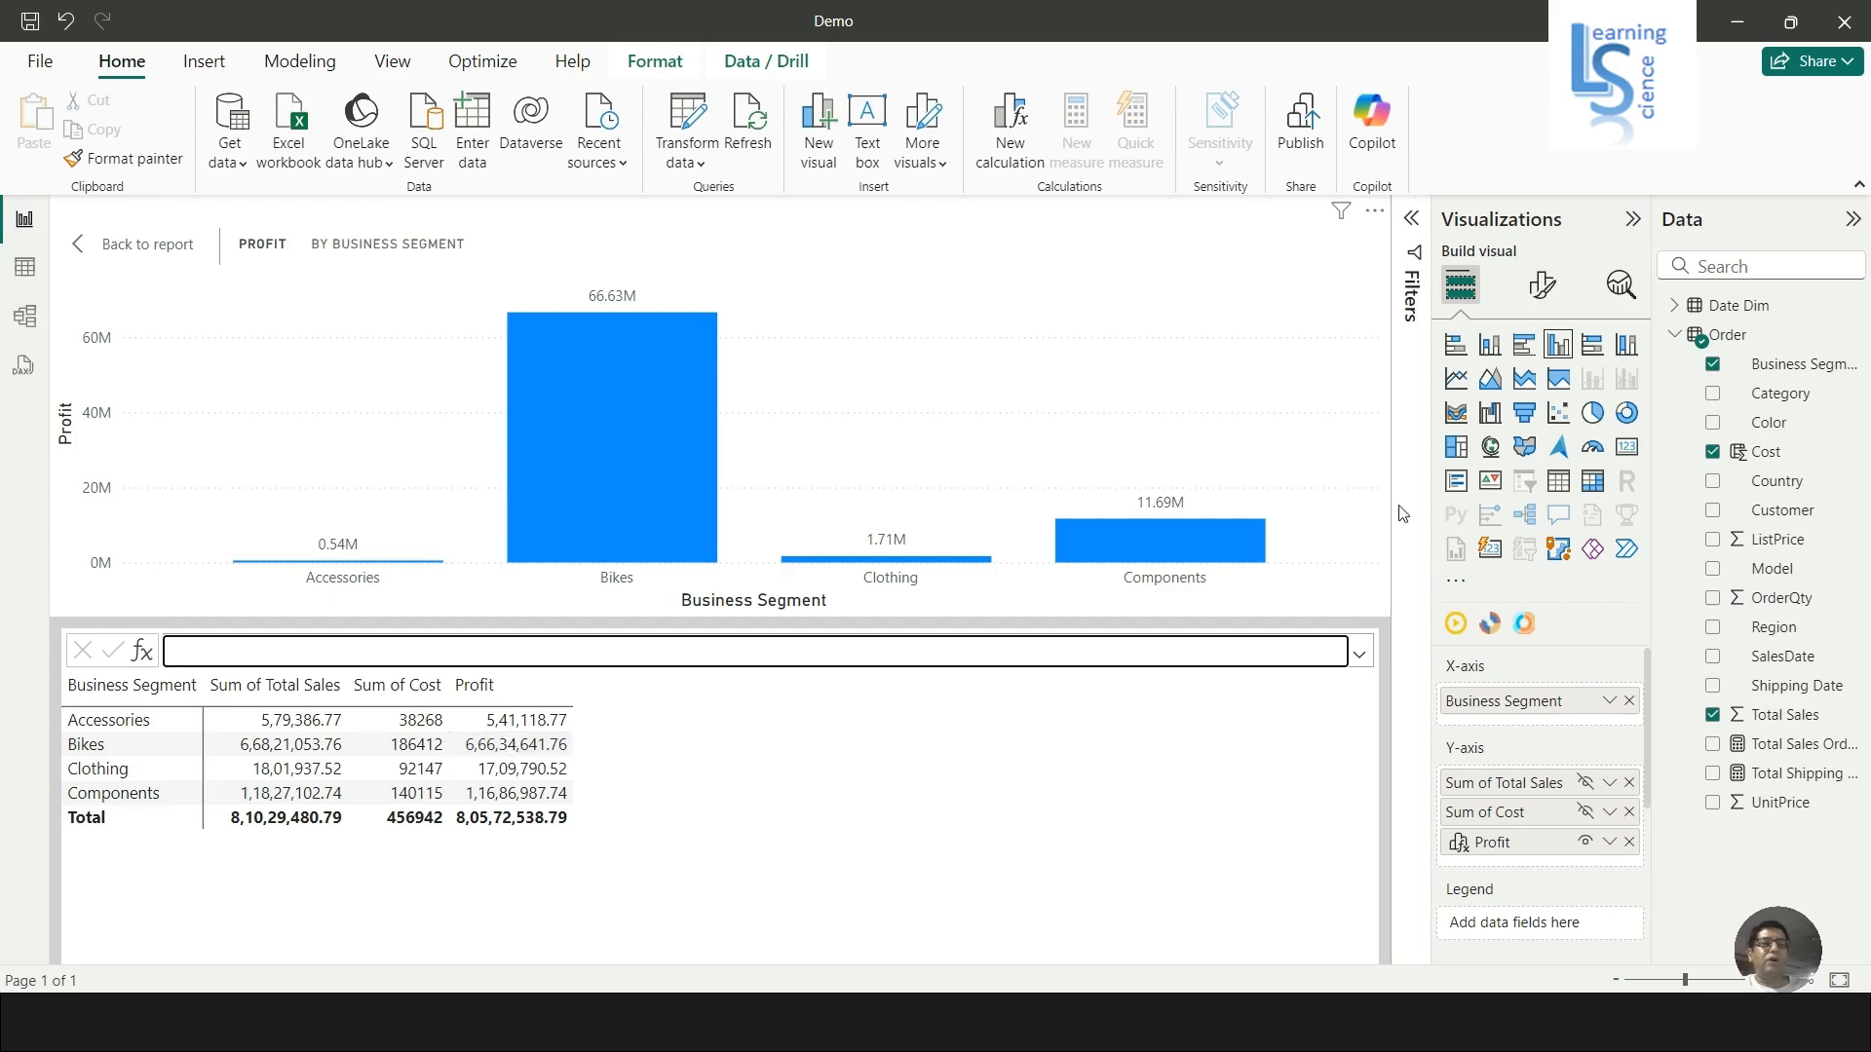
Apply the custom data format $#######.00 to the Profit calculation.
click(1542, 289)
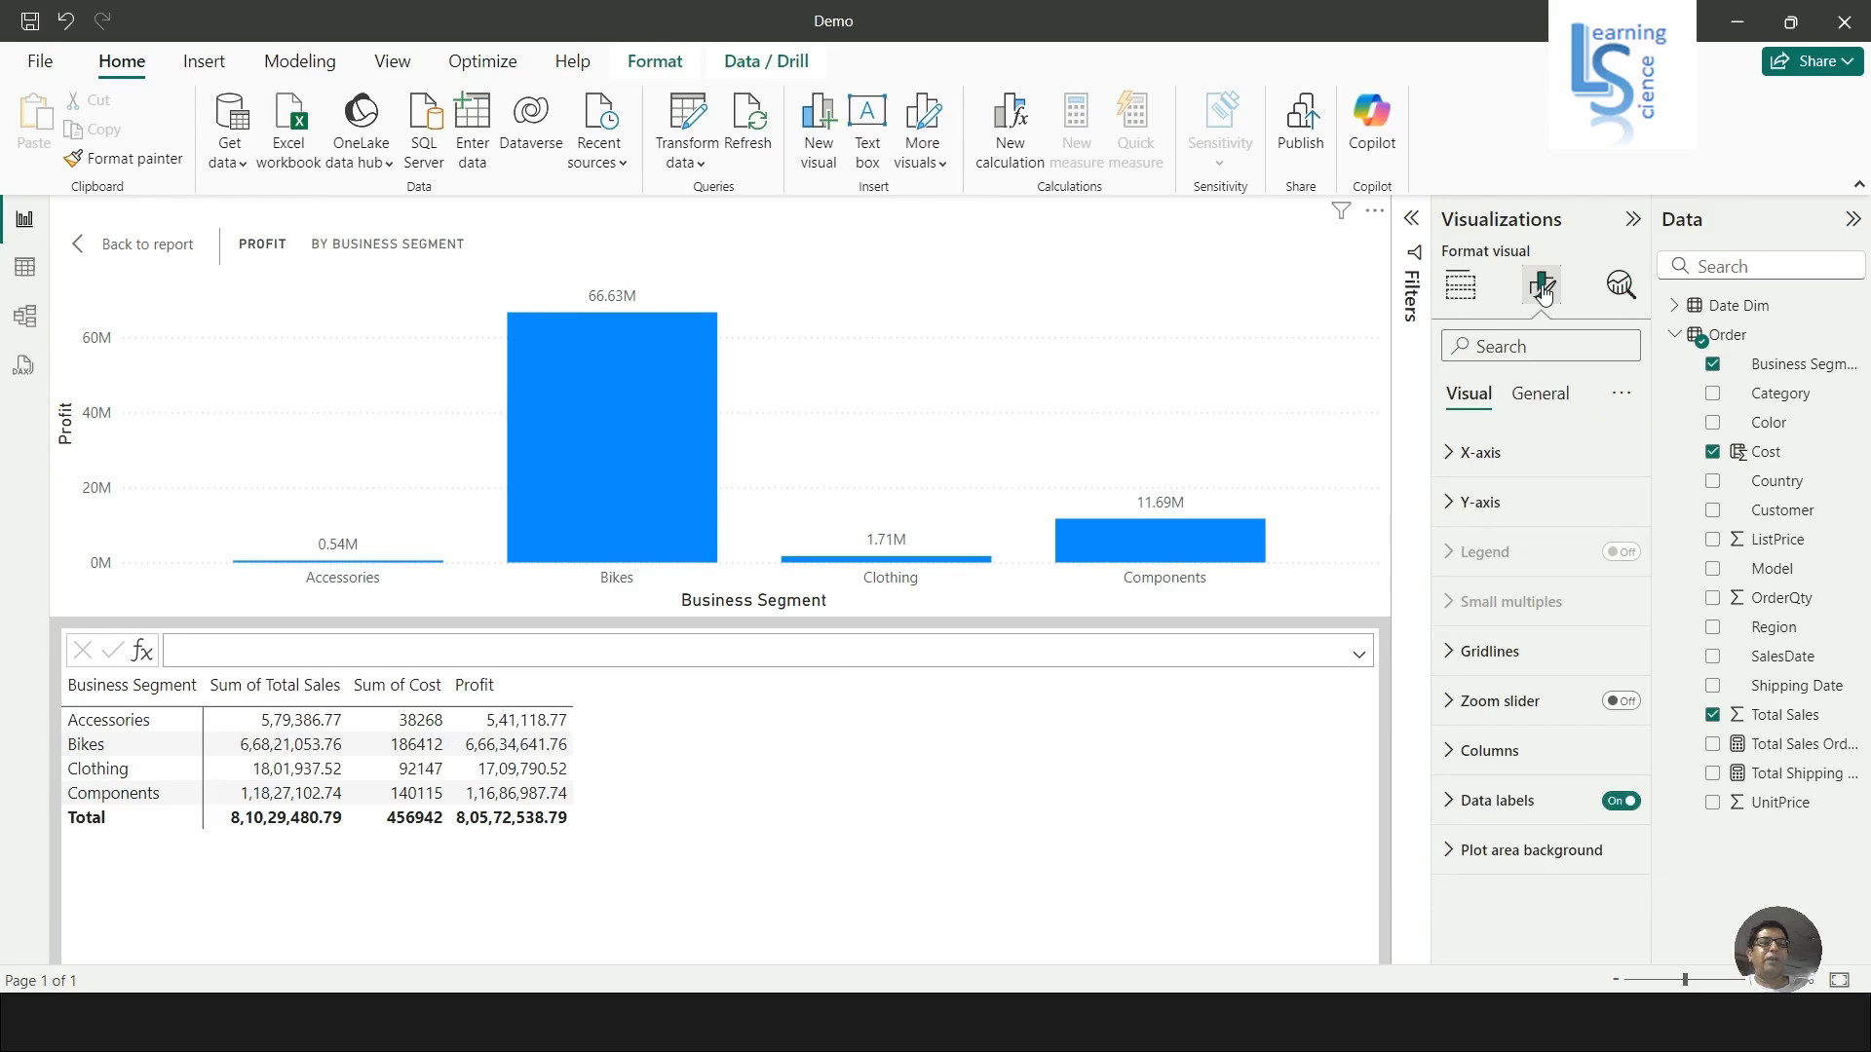
click(1539, 400)
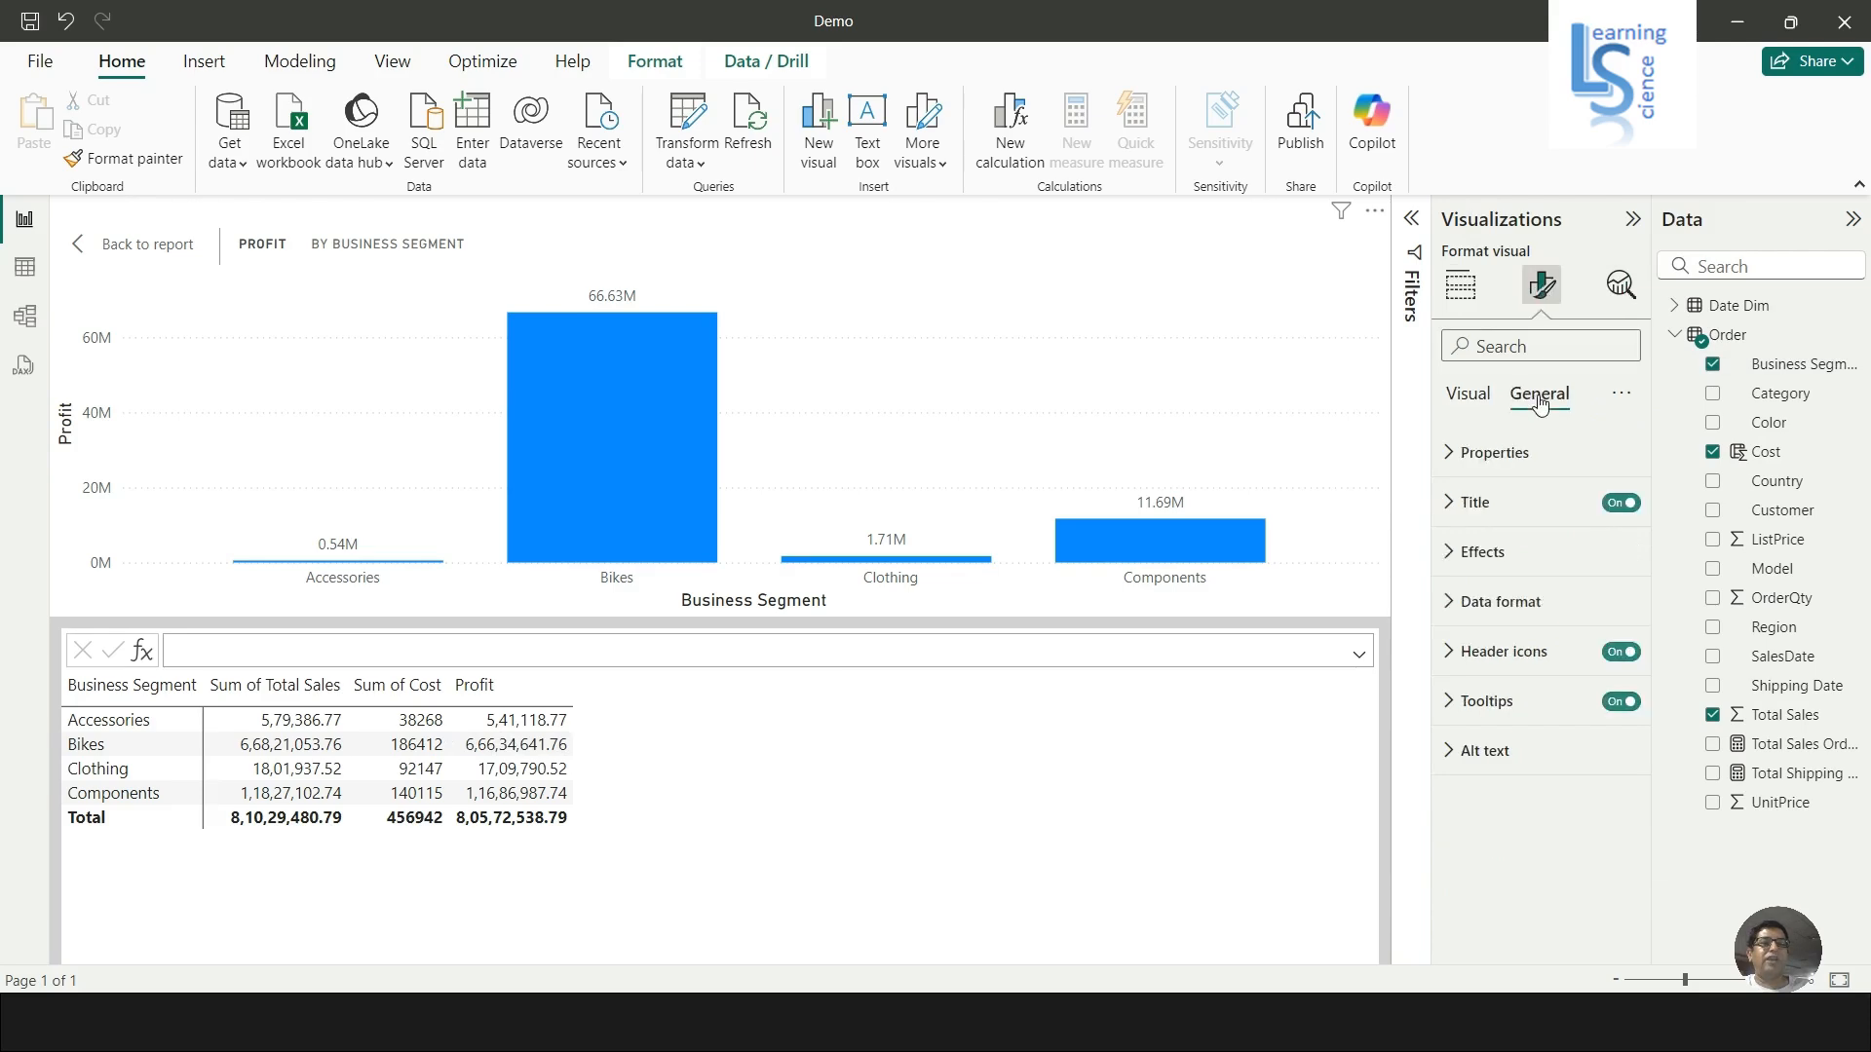
click(1451, 608)
click(1617, 702)
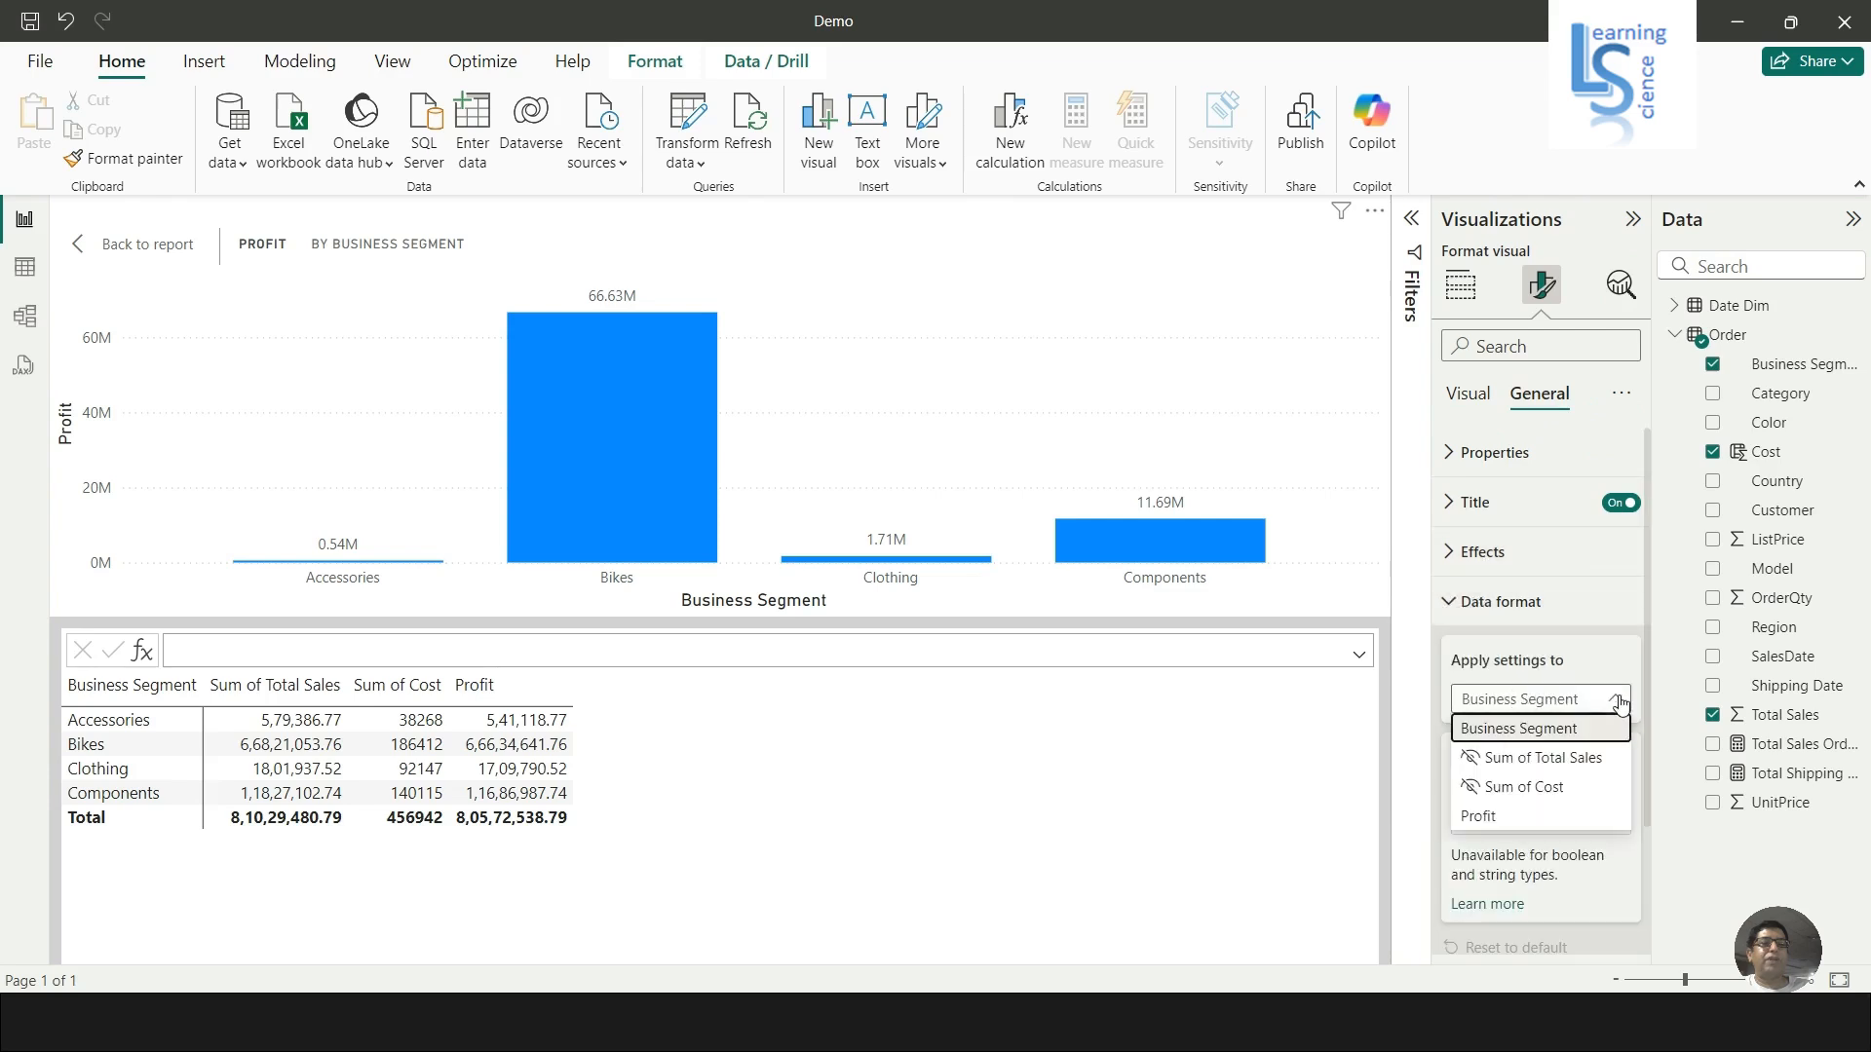
click(1483, 815)
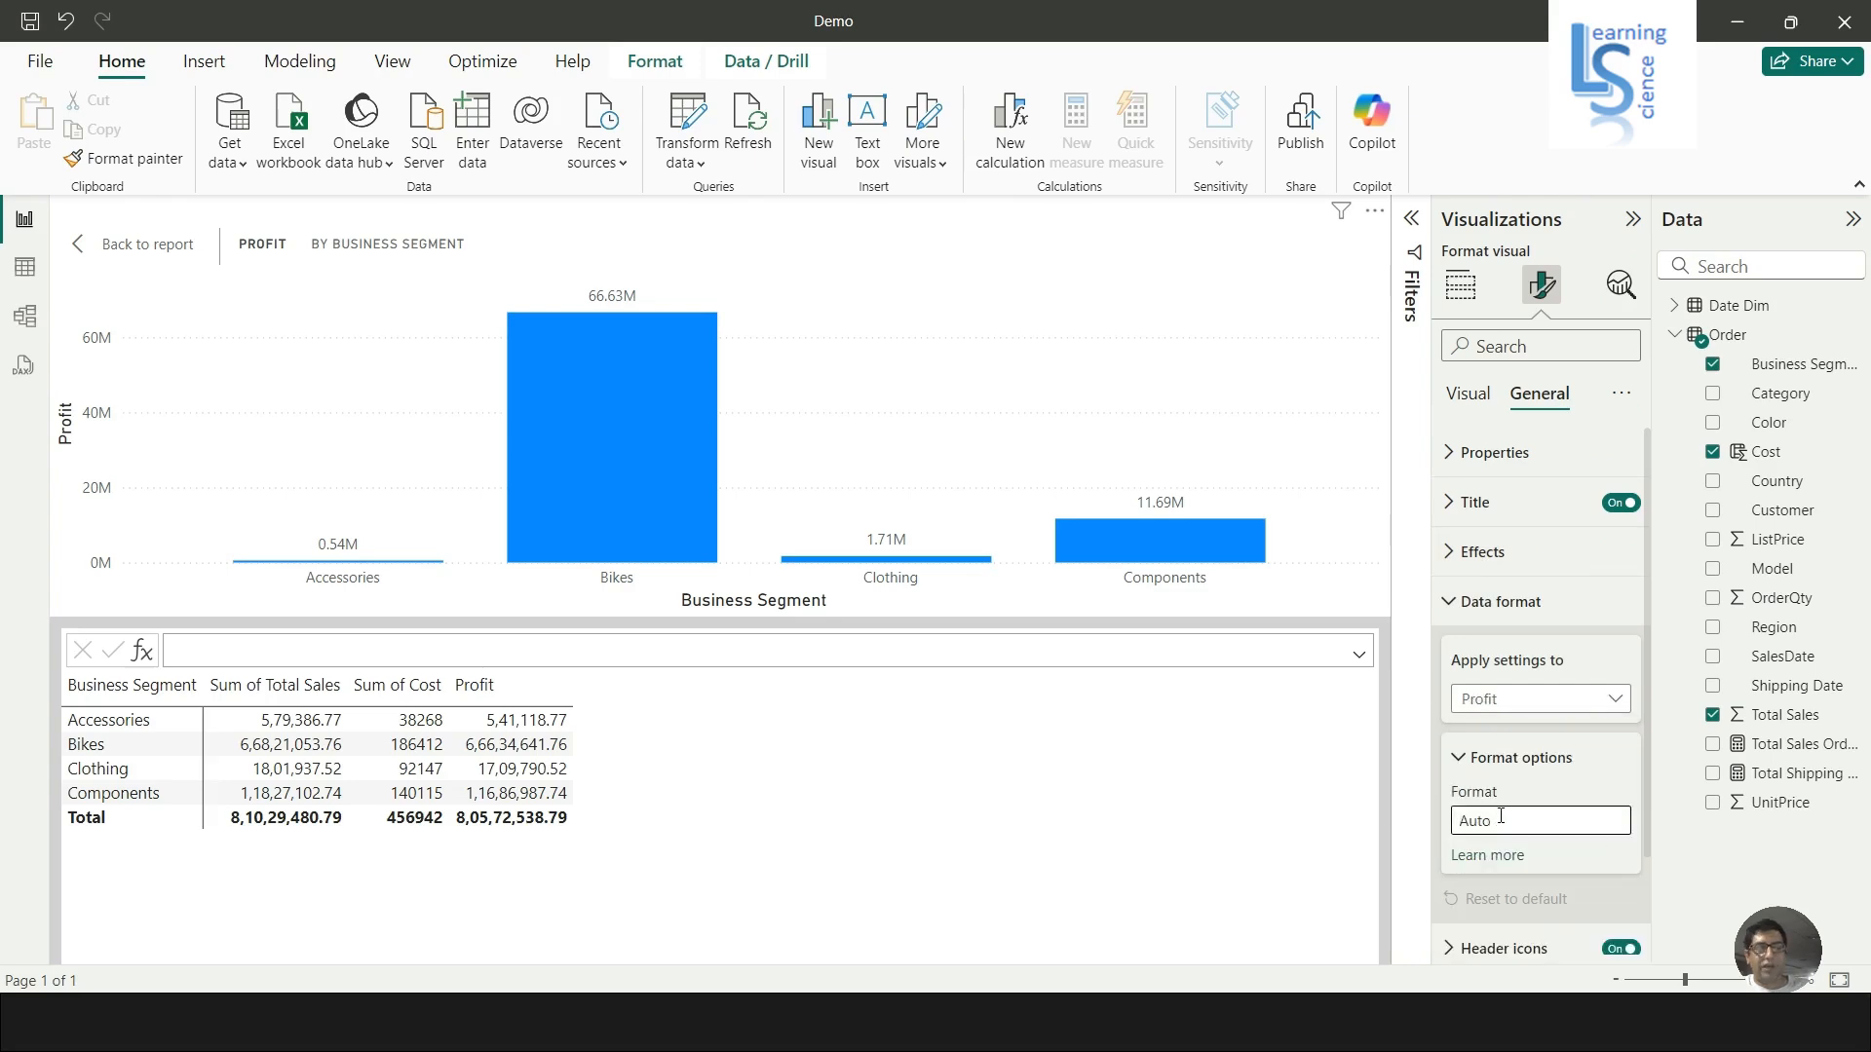
double_click(1500, 816)
text($)
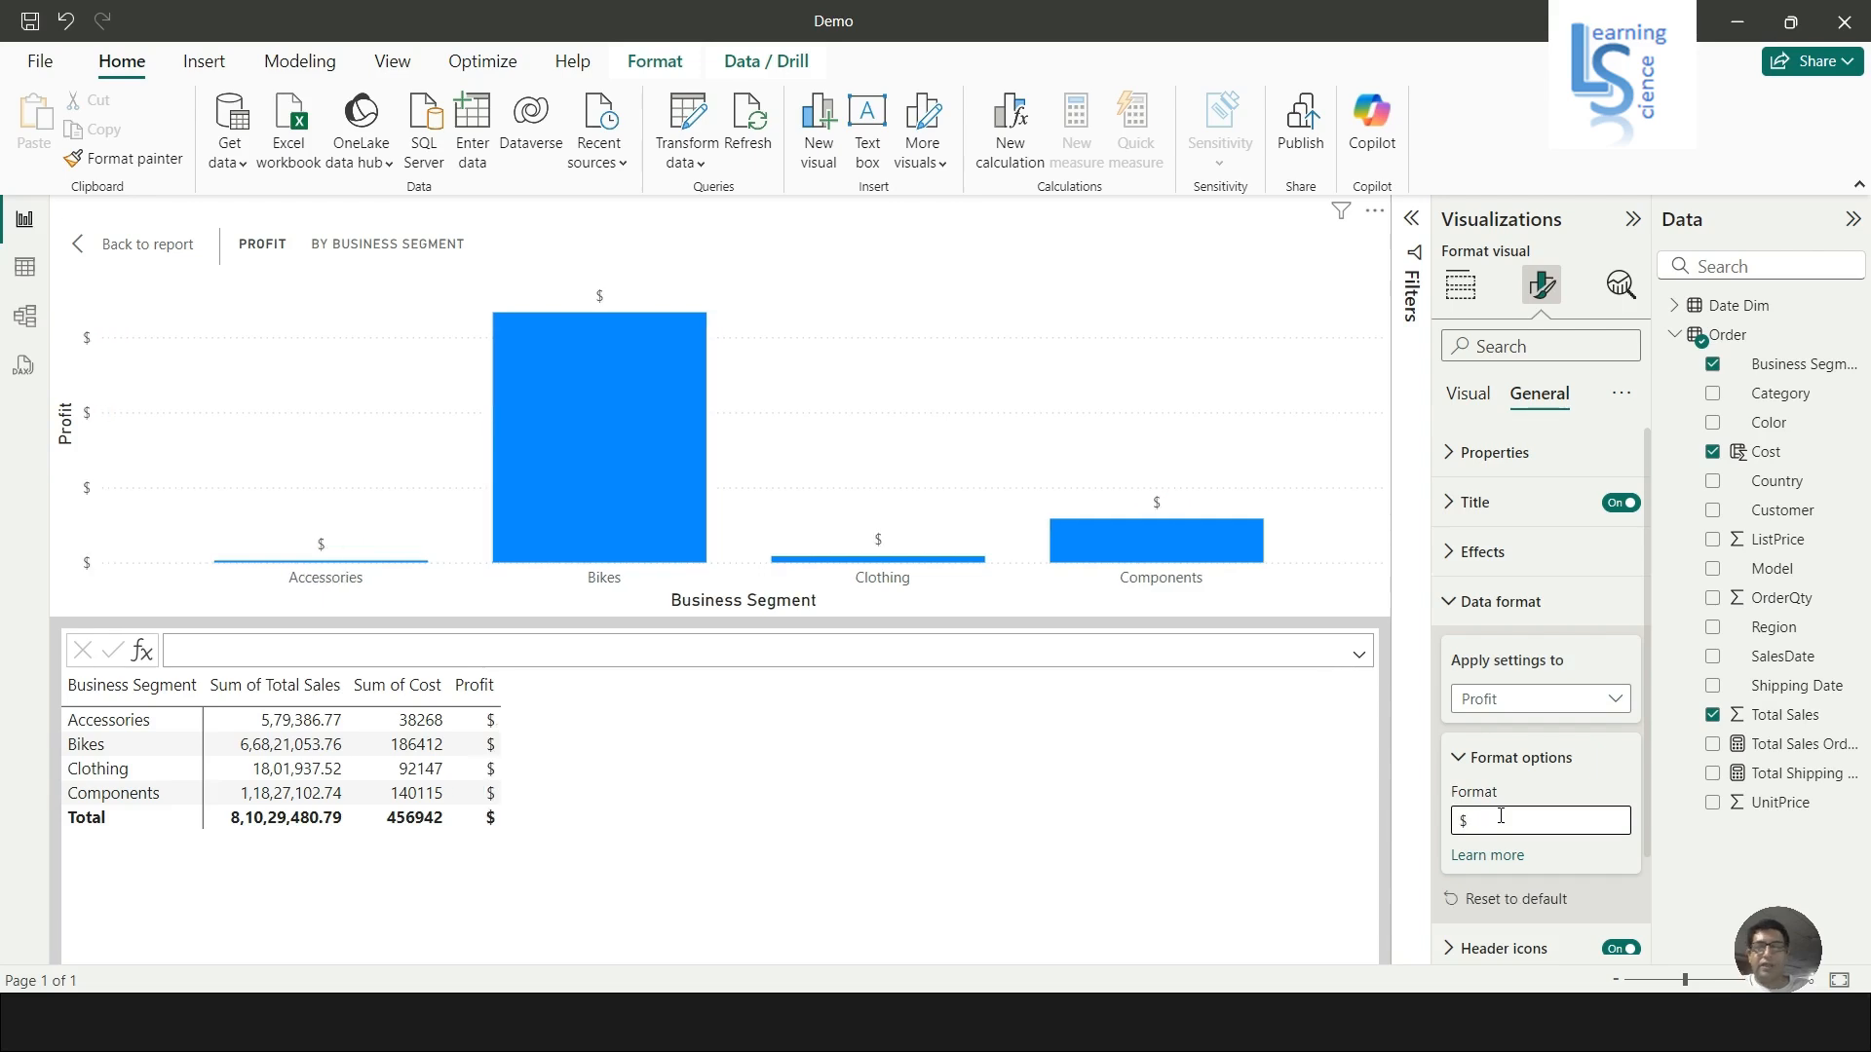
text(#######.00)
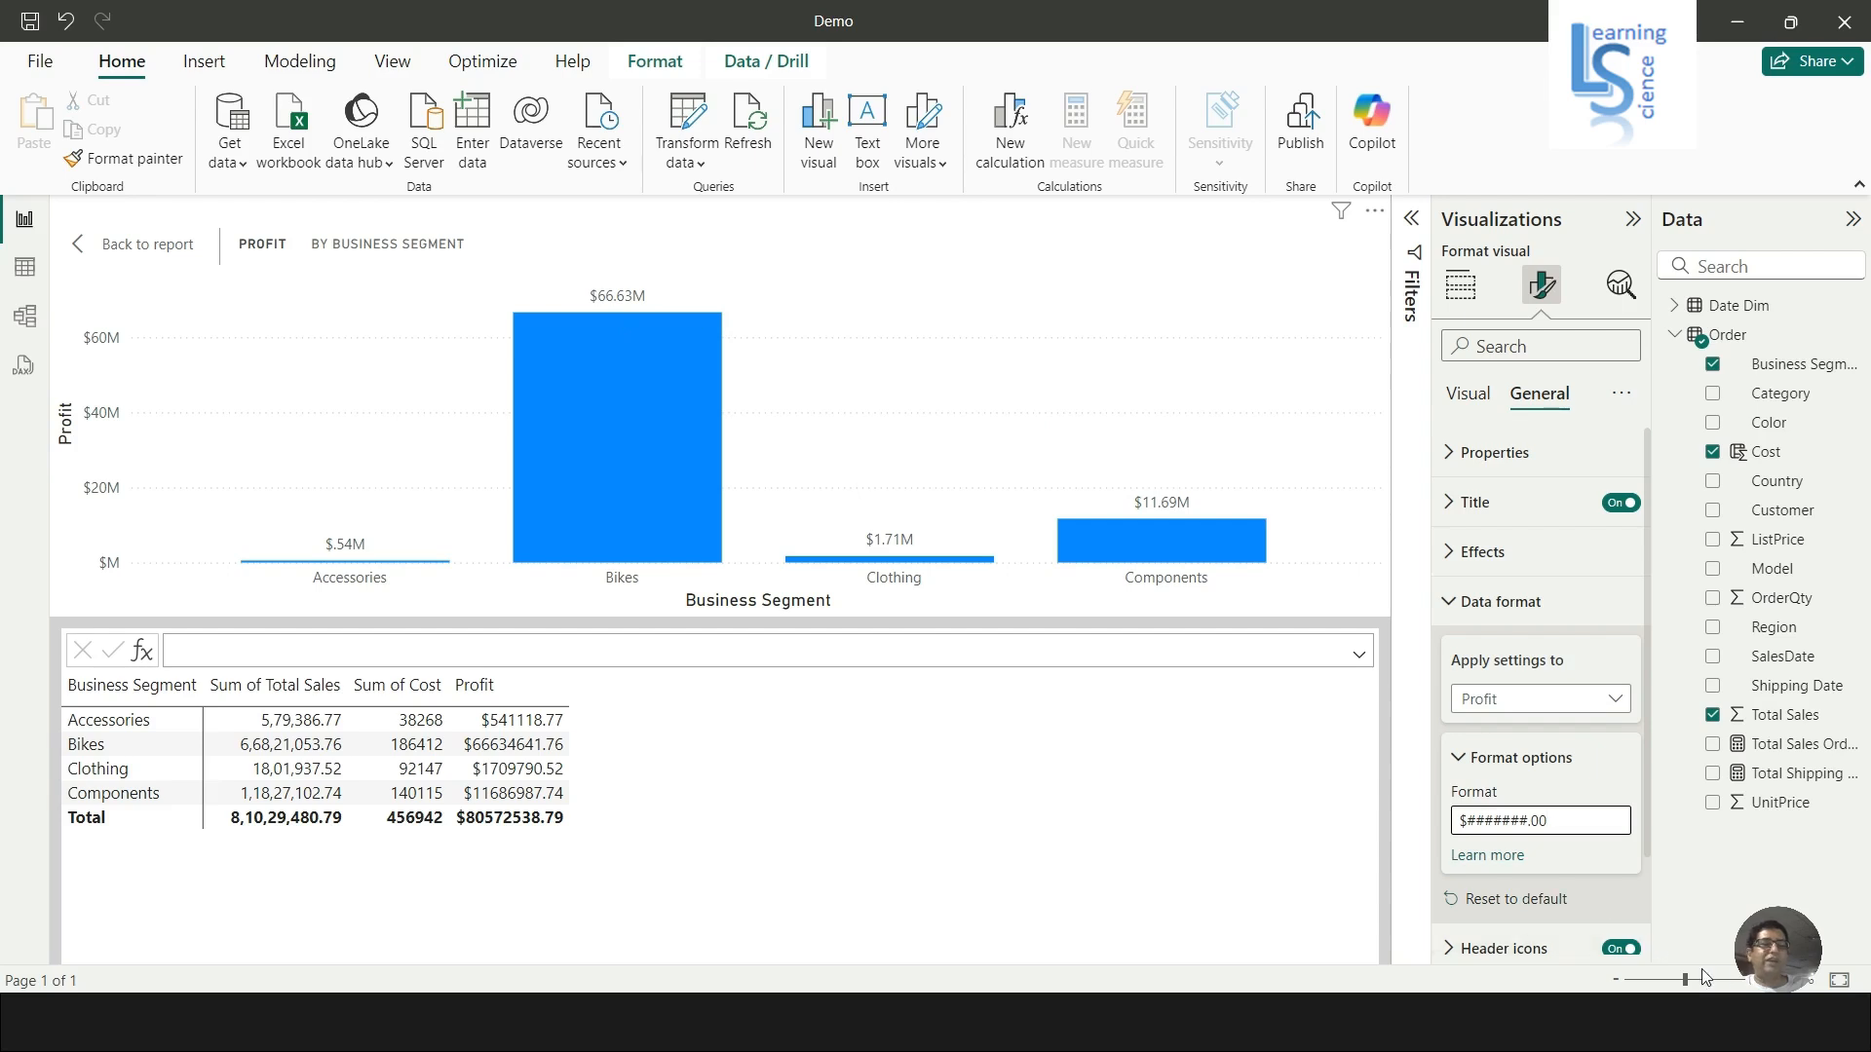
Check the Profit chart's dollar labels up close and return from the visual calculation view to the report page showing both charts.
drag(1688, 984, 1697, 984)
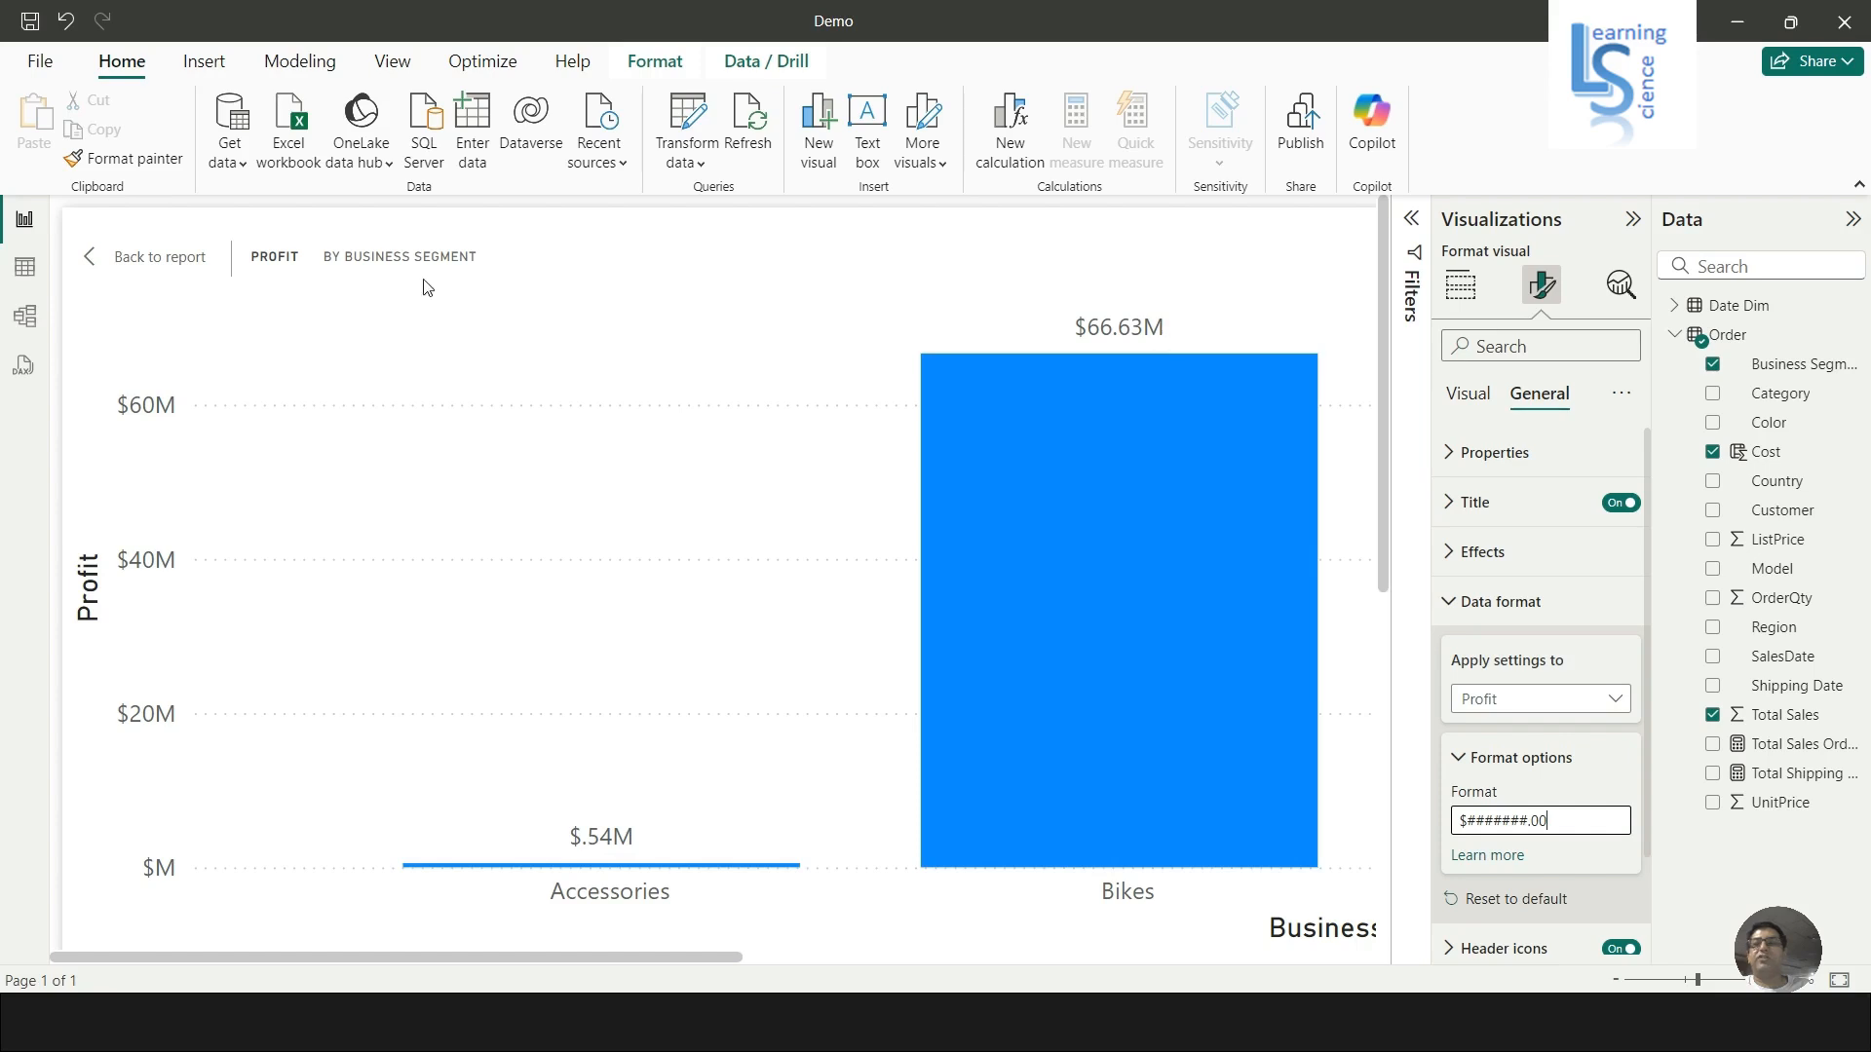
click(160, 256)
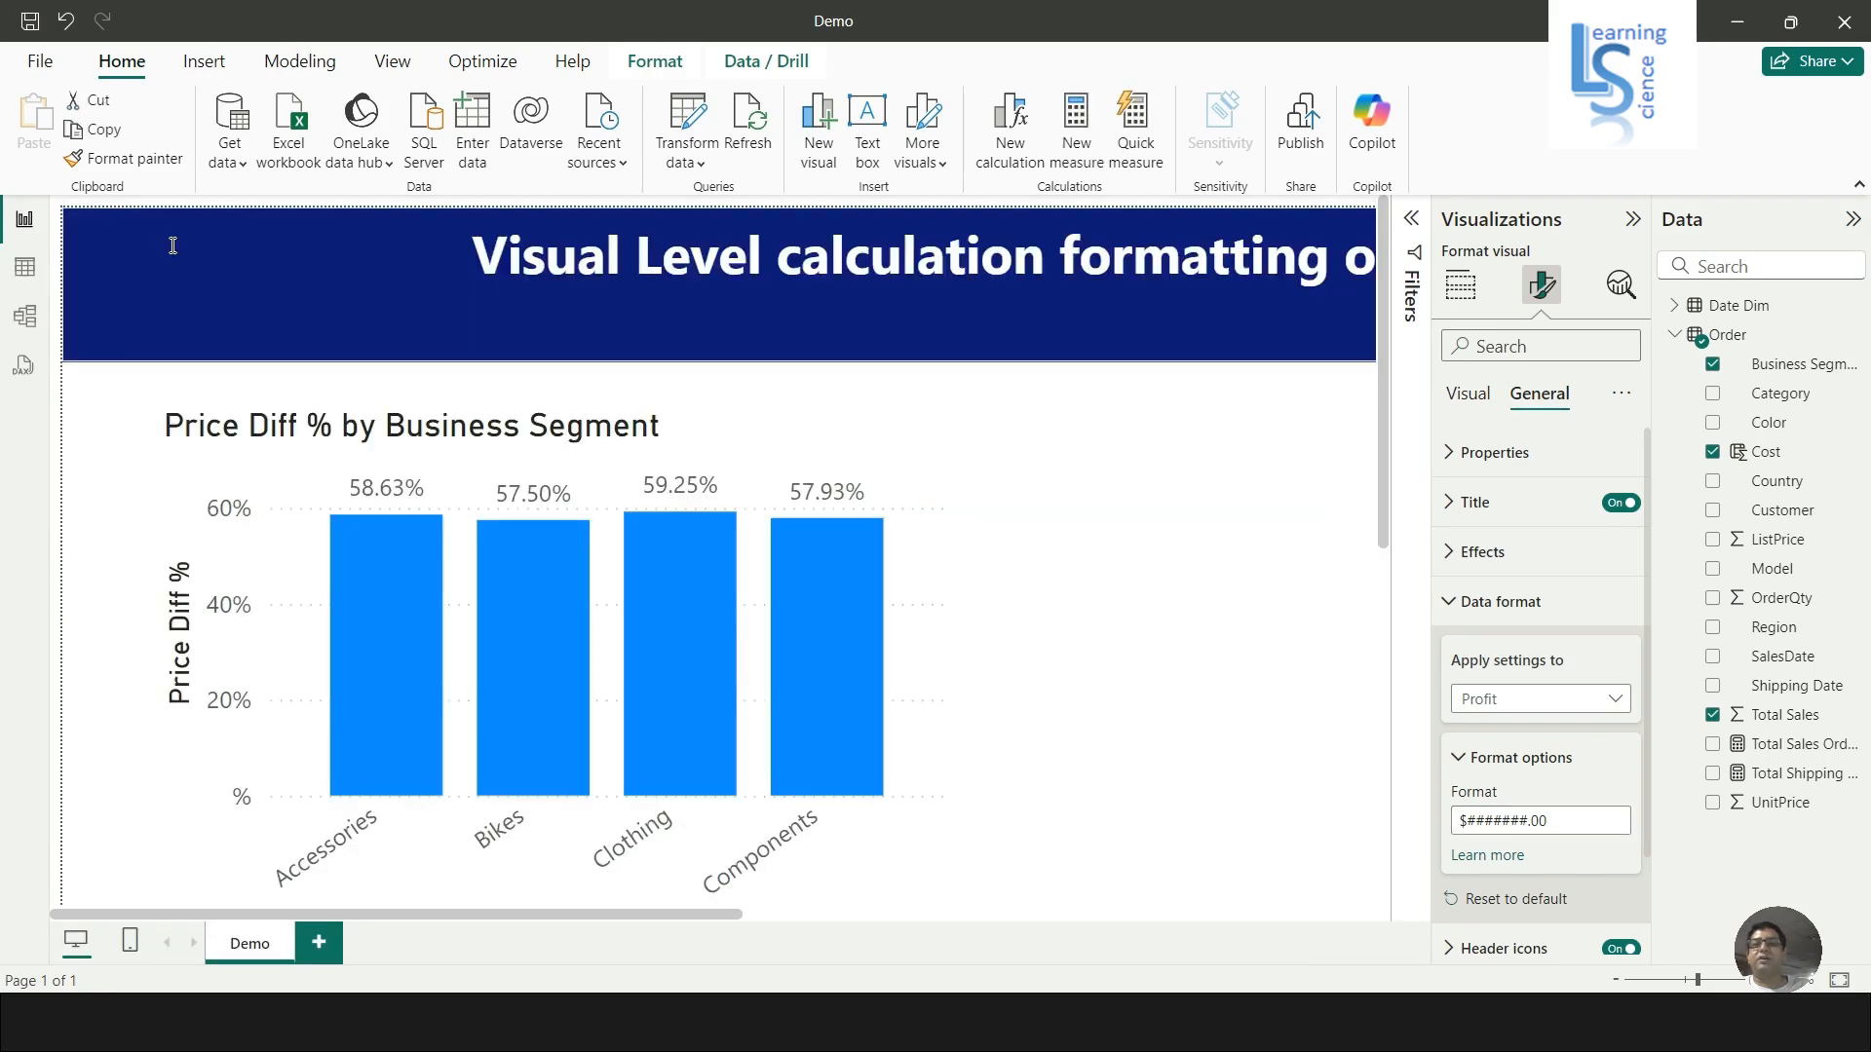
click(1837, 982)
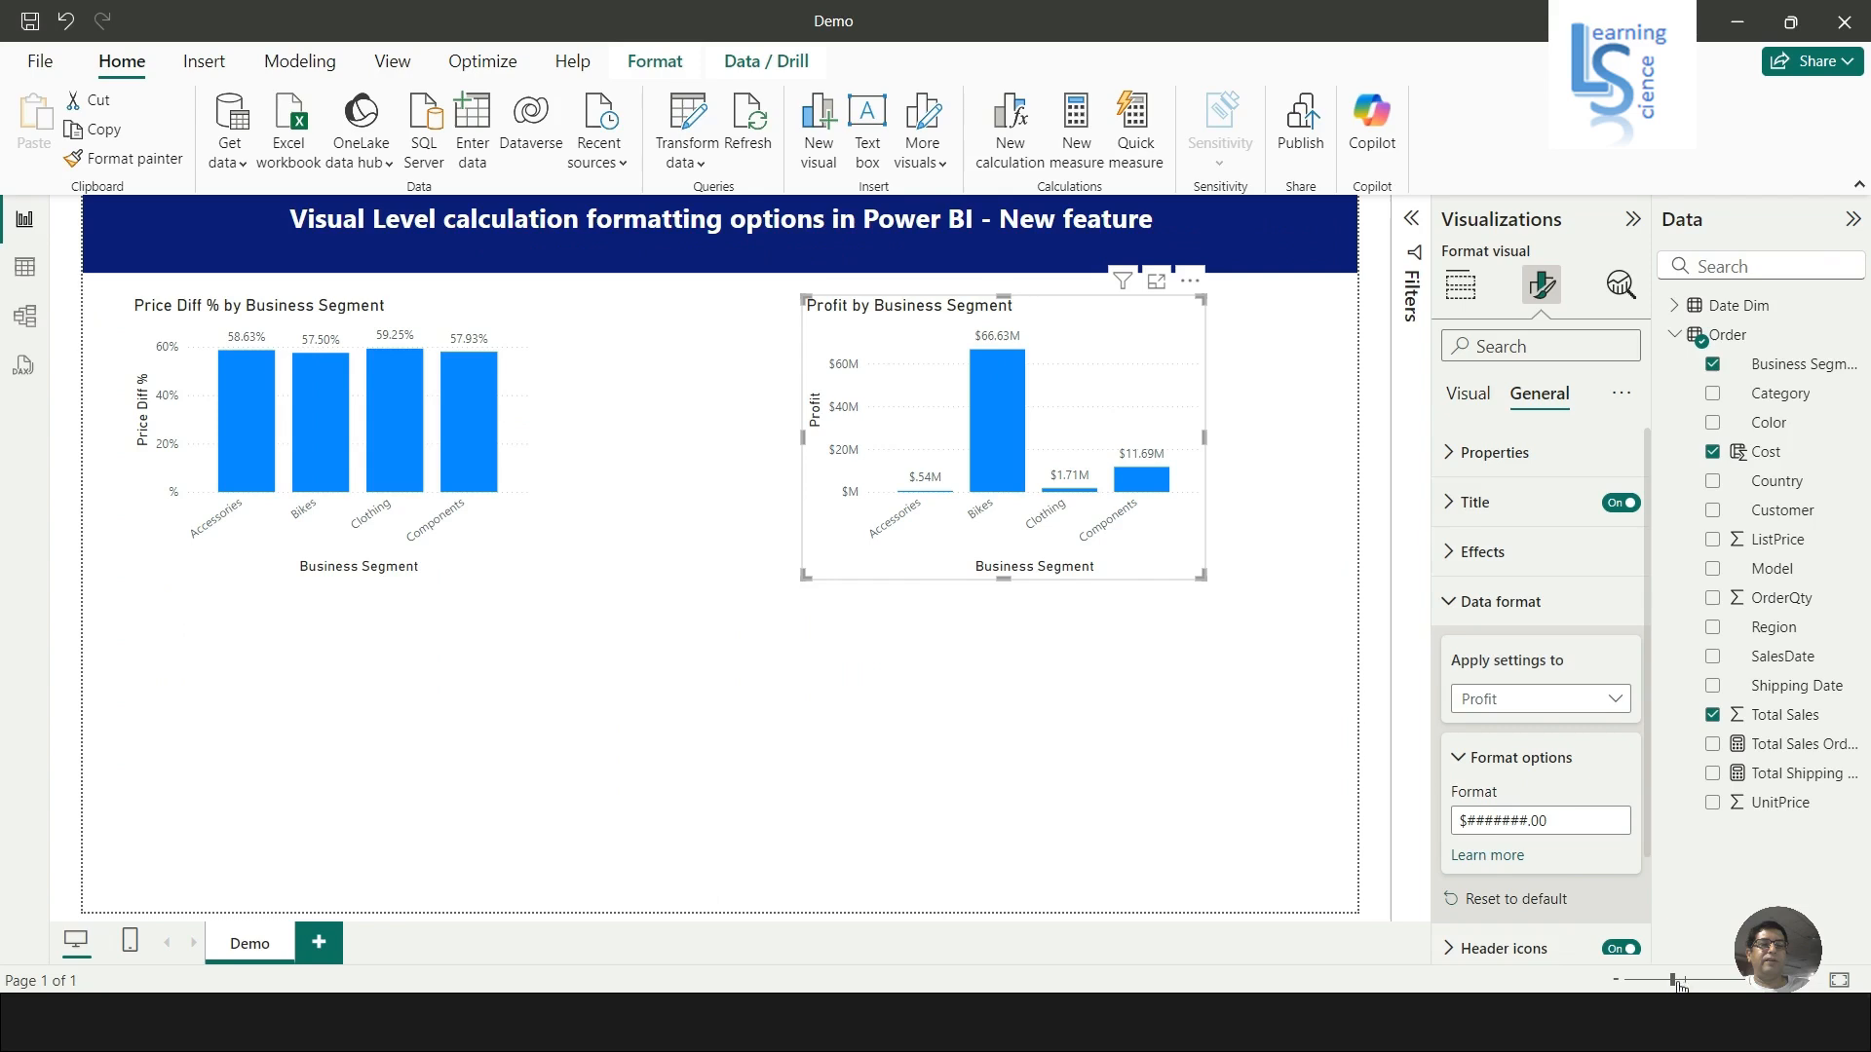
click(1702, 984)
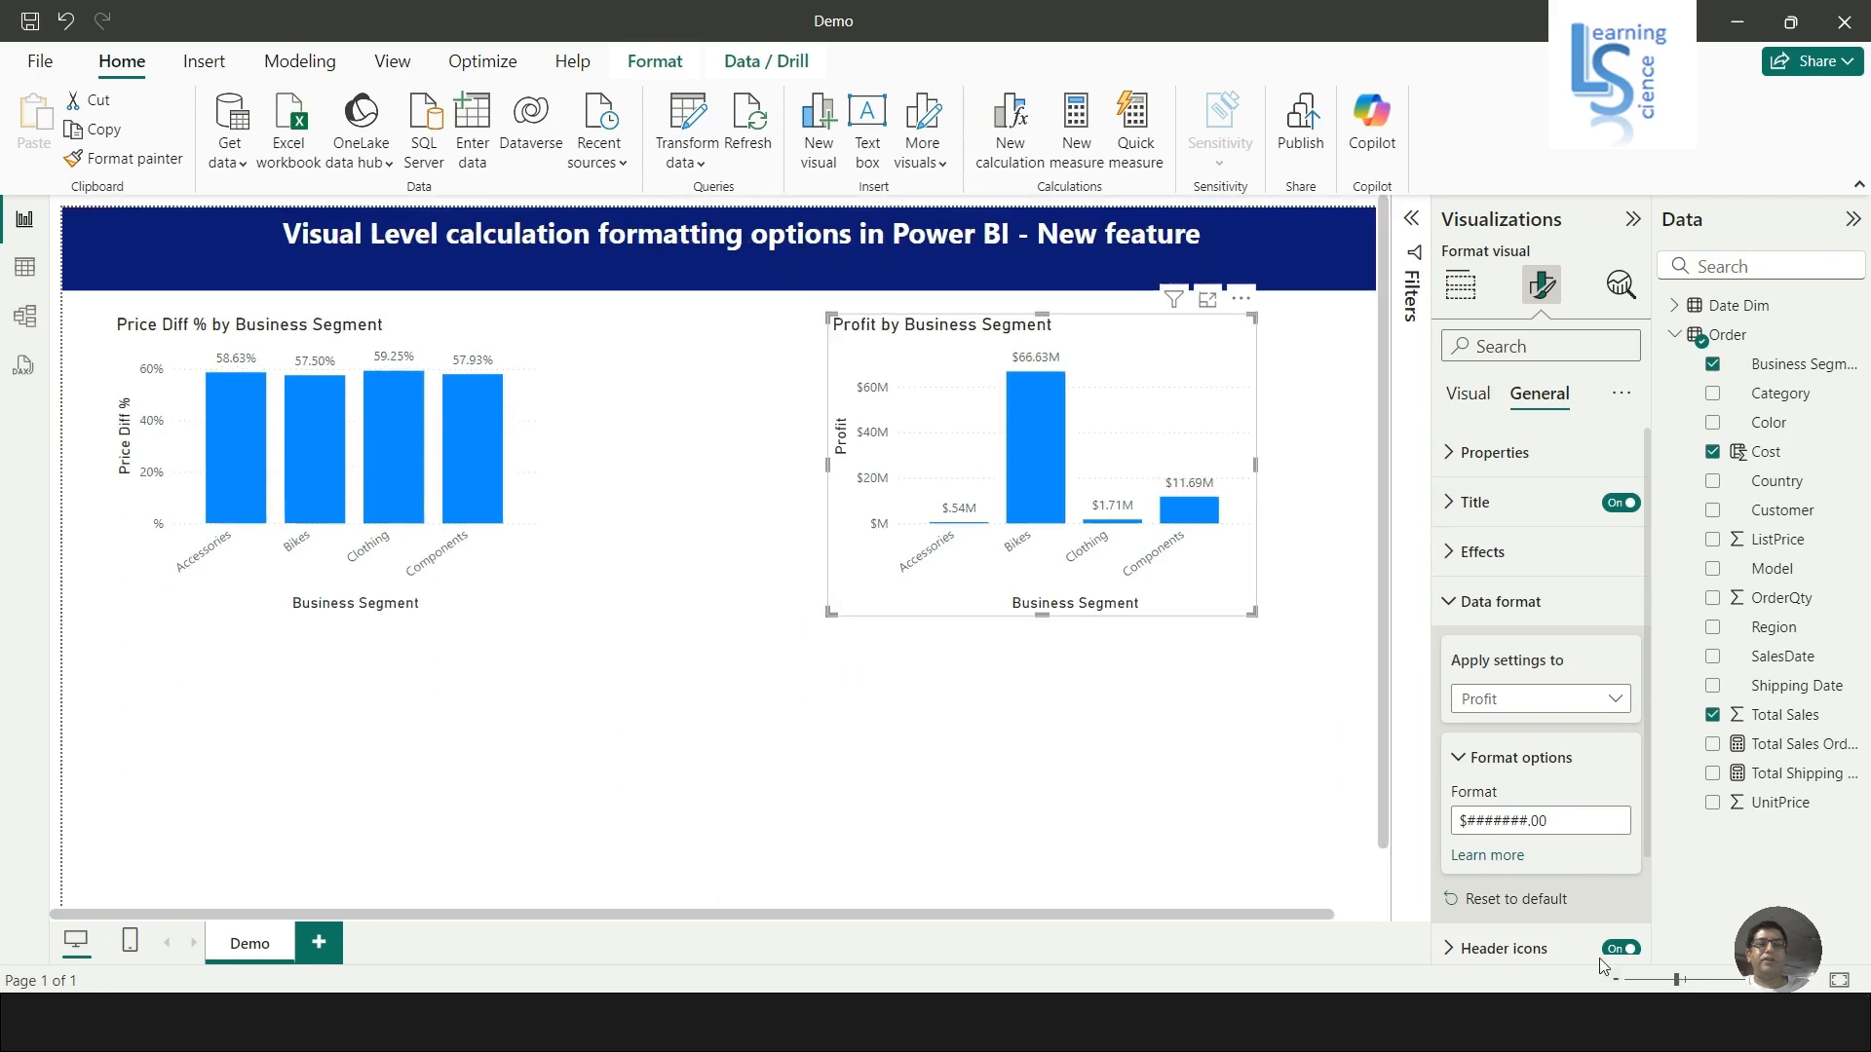